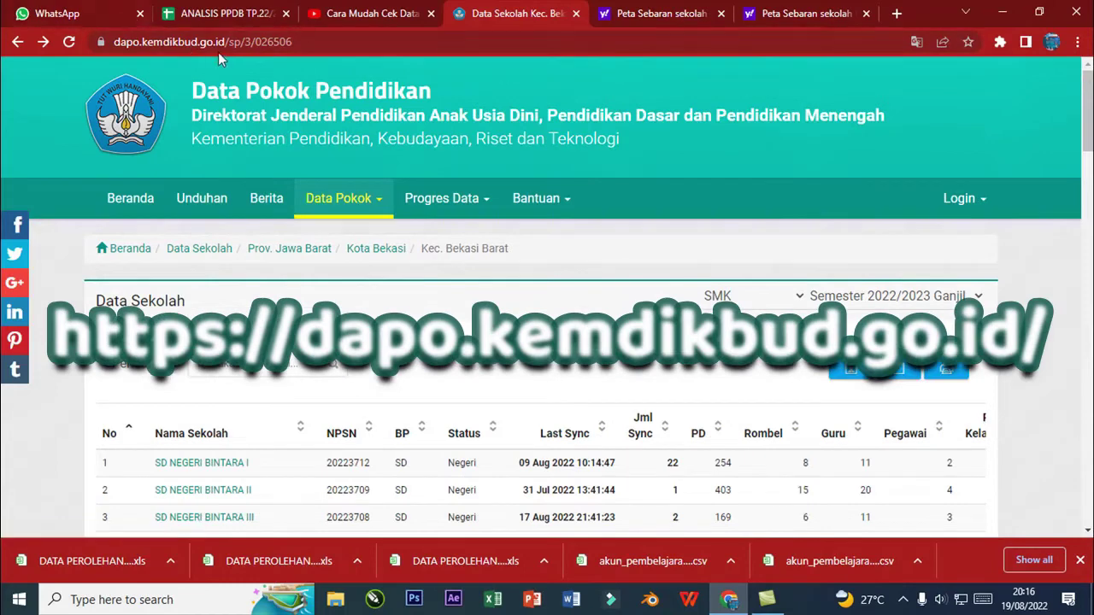
Go to the Data Pokok Pendidikan home page at dapo.kemdikbud.go.id.
{"action": "left_click", "coordinate": [270, 44]}
{"action": "key", "text": "End"}
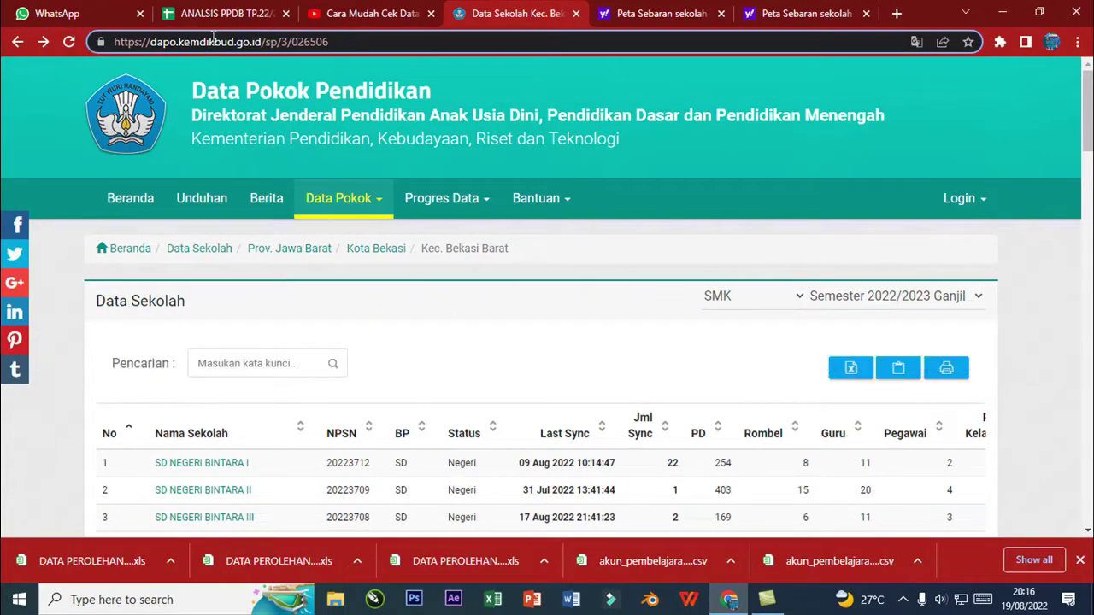
{"action": "key", "text": "Return"}
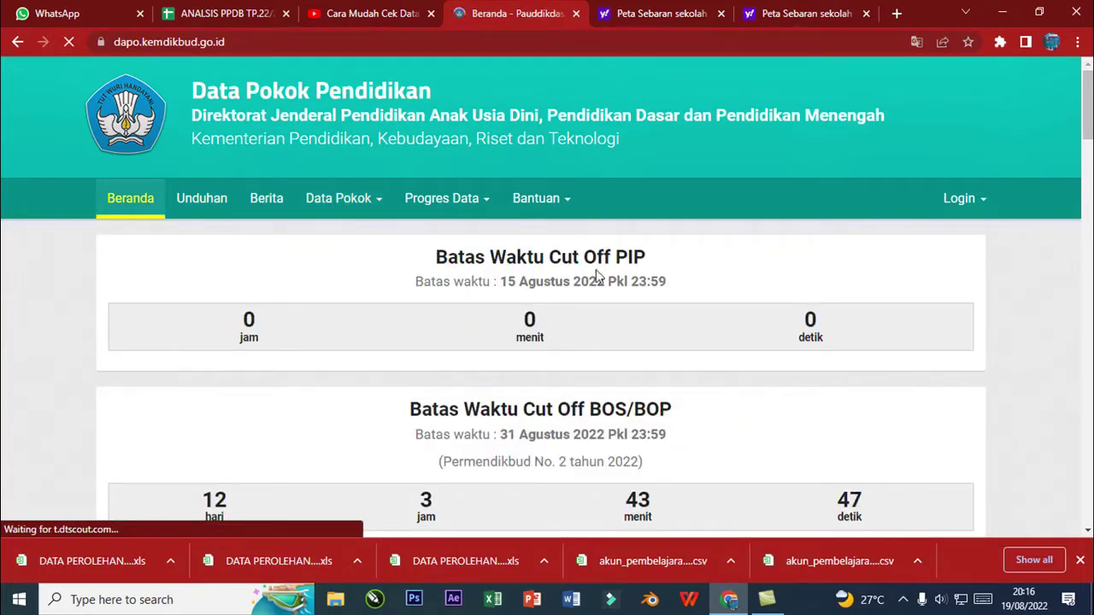
Examine the PIP and BOS/BOP cut-off deadlines and the service tiles on the home page.
{"action": "left_click_drag", "start_coordinate": [446, 256], "coordinate": [646, 257]}
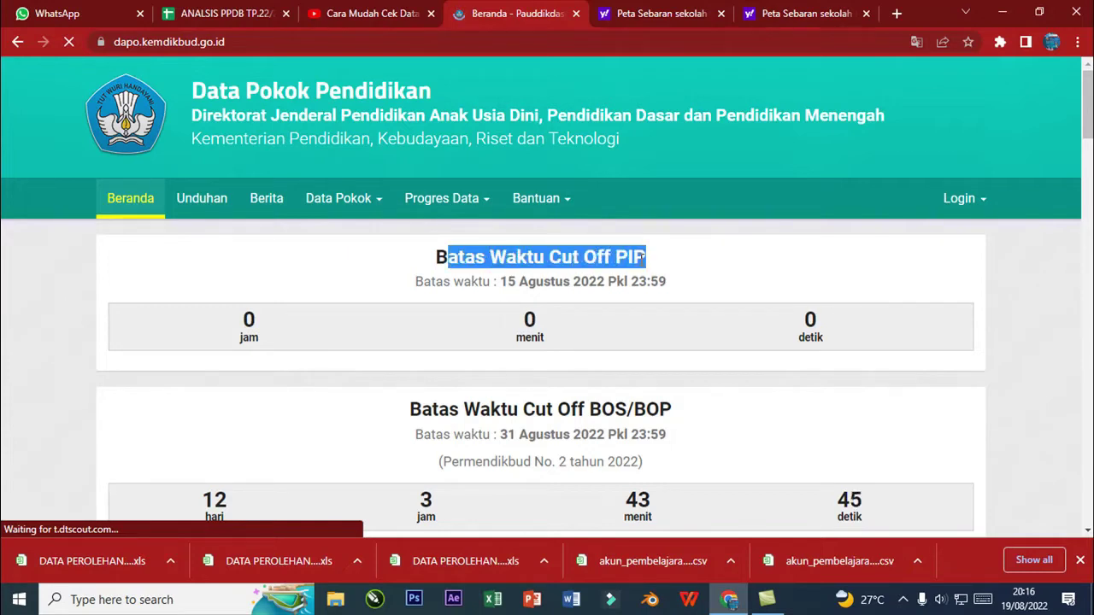
{"action": "left_click", "coordinate": [440, 256]}
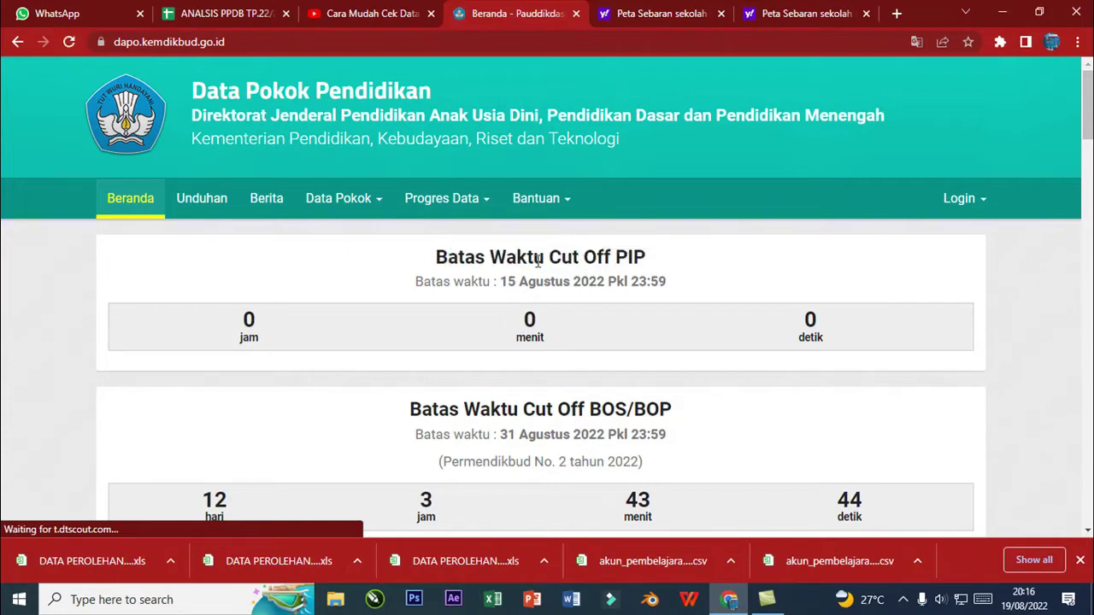
{"action": "left_click_drag", "start_coordinate": [503, 285], "coordinate": [517, 285]}
{"action": "left_click", "coordinate": [499, 276]}
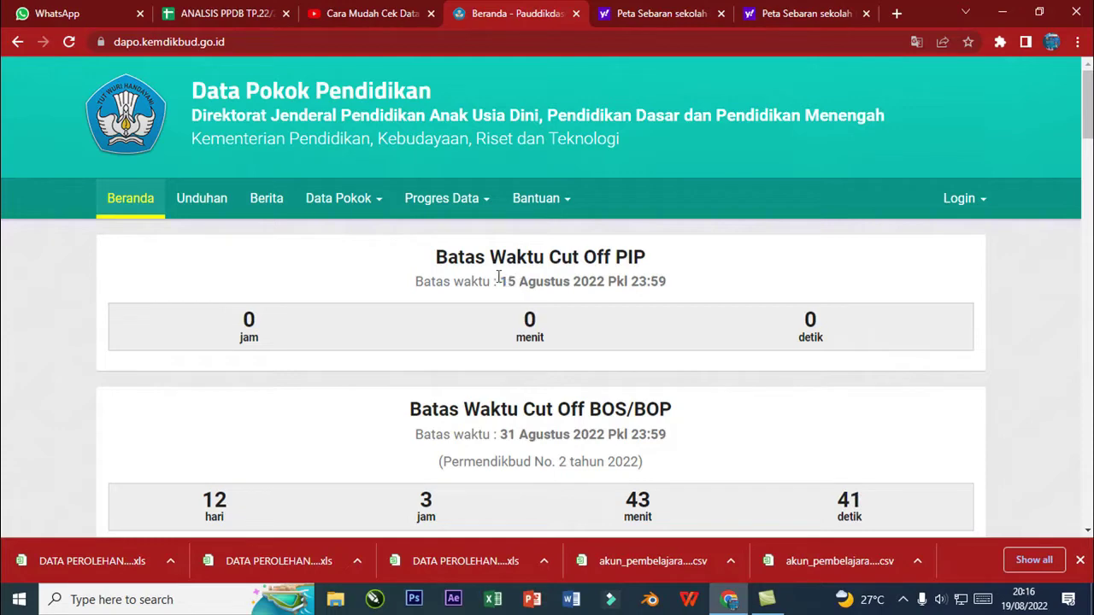
{"action": "left_click_drag", "start_coordinate": [445, 256], "coordinate": [645, 257]}
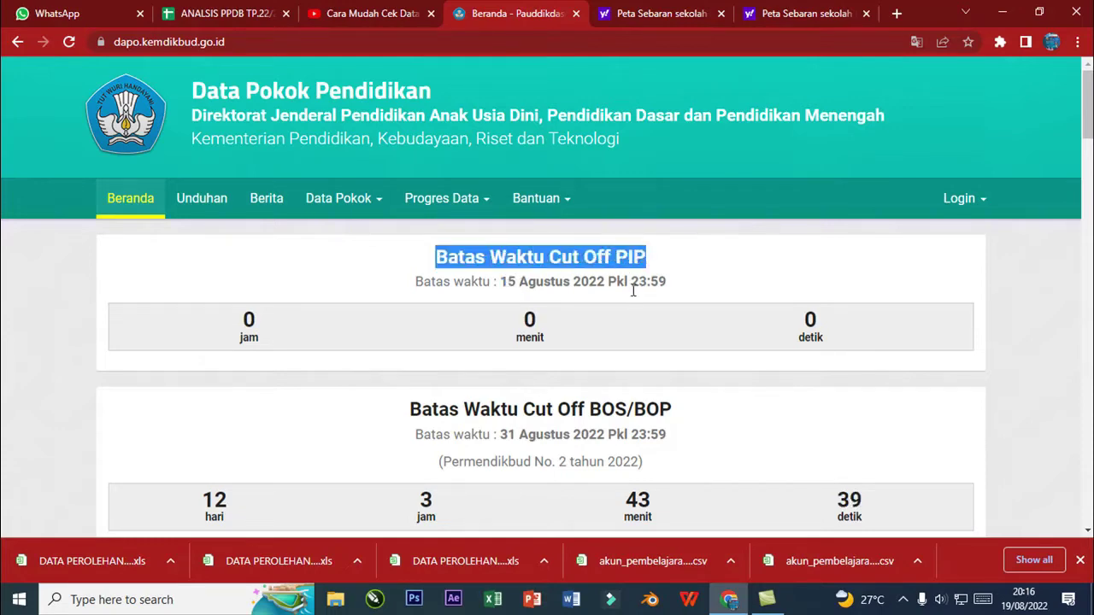
{"action": "scroll", "coordinate": [633, 306], "scroll_direction": "down", "scroll_amount": 1}
{"action": "scroll", "coordinate": [633, 306], "scroll_direction": "down", "scroll_amount": 1}
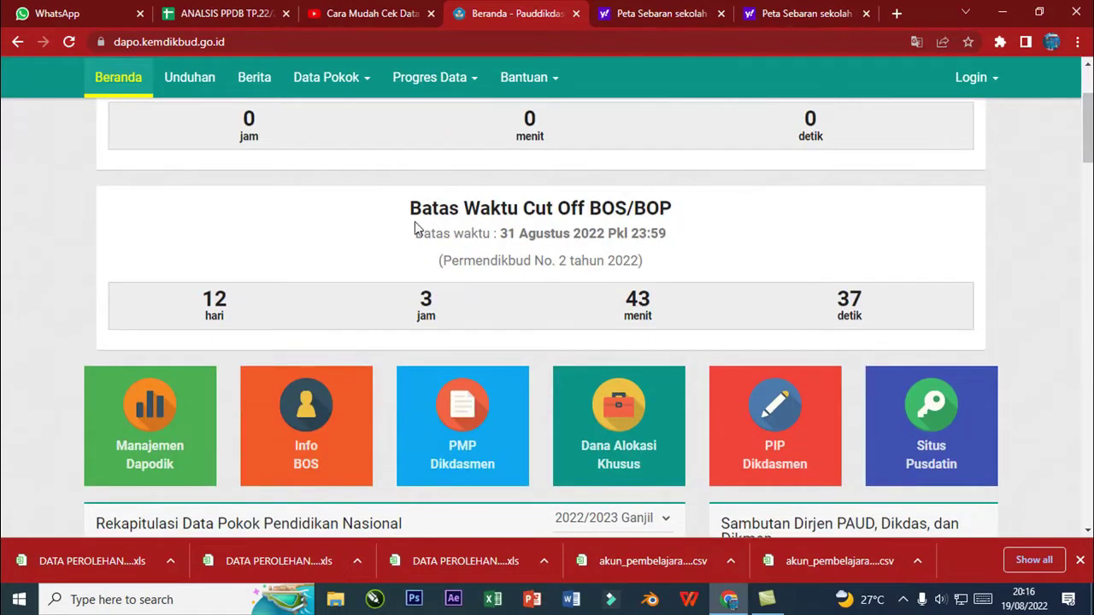
{"action": "left_click_drag", "start_coordinate": [410, 210], "coordinate": [700, 217]}
{"action": "left_click", "coordinate": [538, 310]}
{"action": "scroll", "coordinate": [609, 293], "scroll_direction": "down", "scroll_amount": 1}
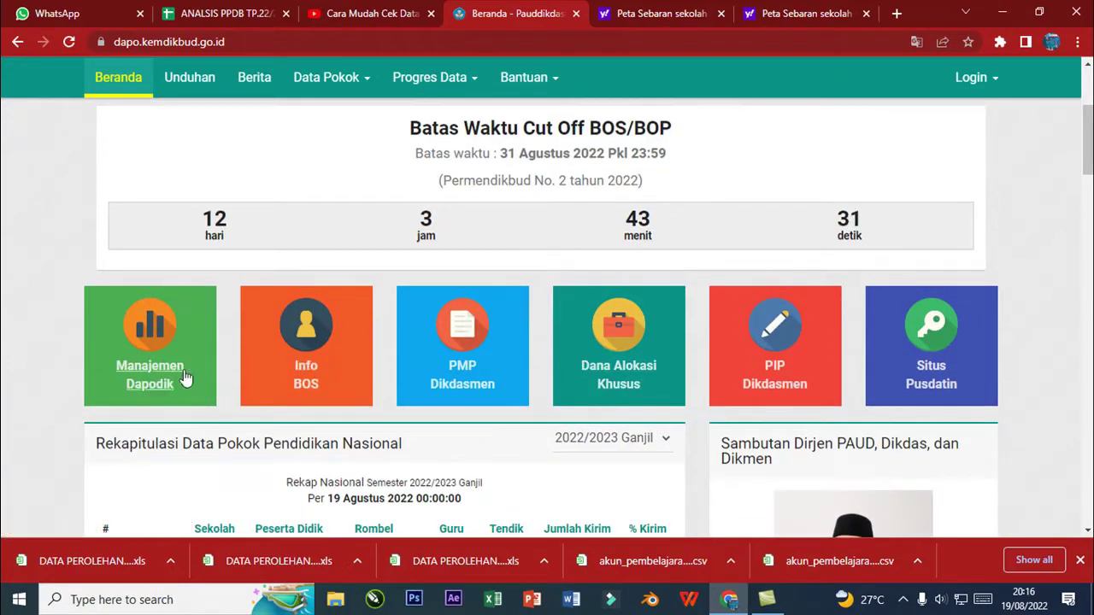
{"action": "scroll", "coordinate": [186, 378], "scroll_direction": "down", "scroll_amount": 2}
{"action": "scroll", "coordinate": [442, 368], "scroll_direction": "up", "scroll_amount": 6}
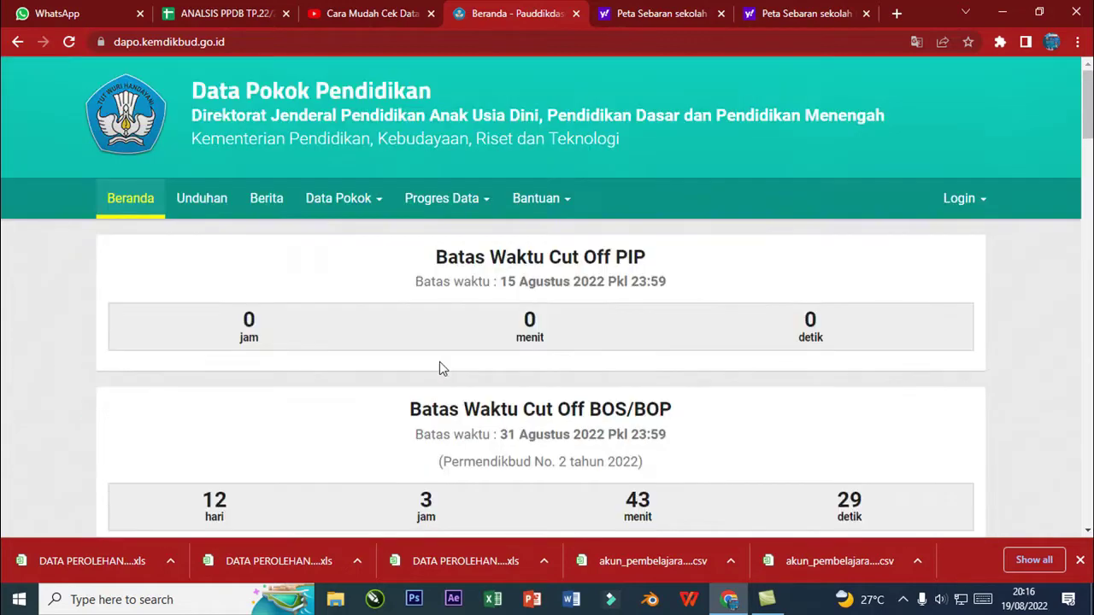
Open the Data Sekolah listing by province and go into Prov. Jawa Barat.
{"action": "left_click", "coordinate": [338, 199]}
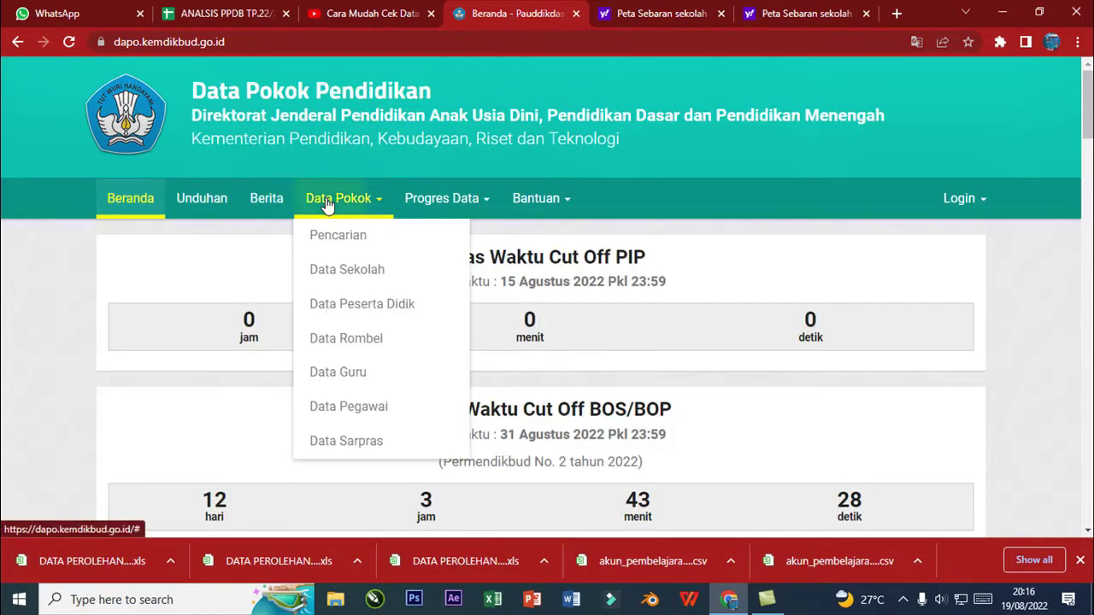
{"action": "left_click", "coordinate": [353, 275]}
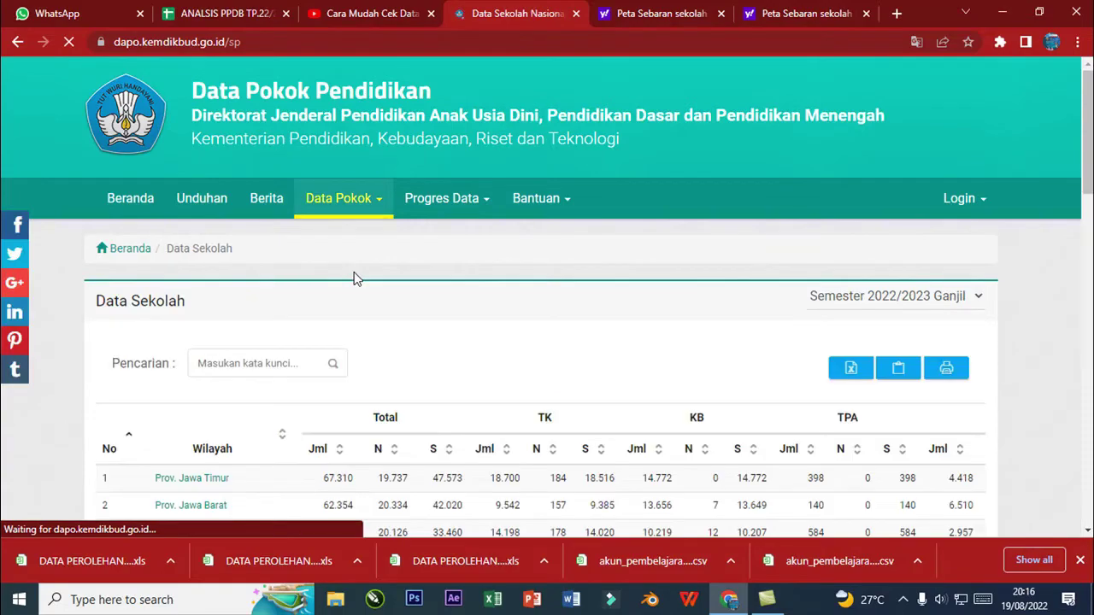
{"action": "scroll", "coordinate": [456, 322], "scroll_direction": "down", "scroll_amount": 3}
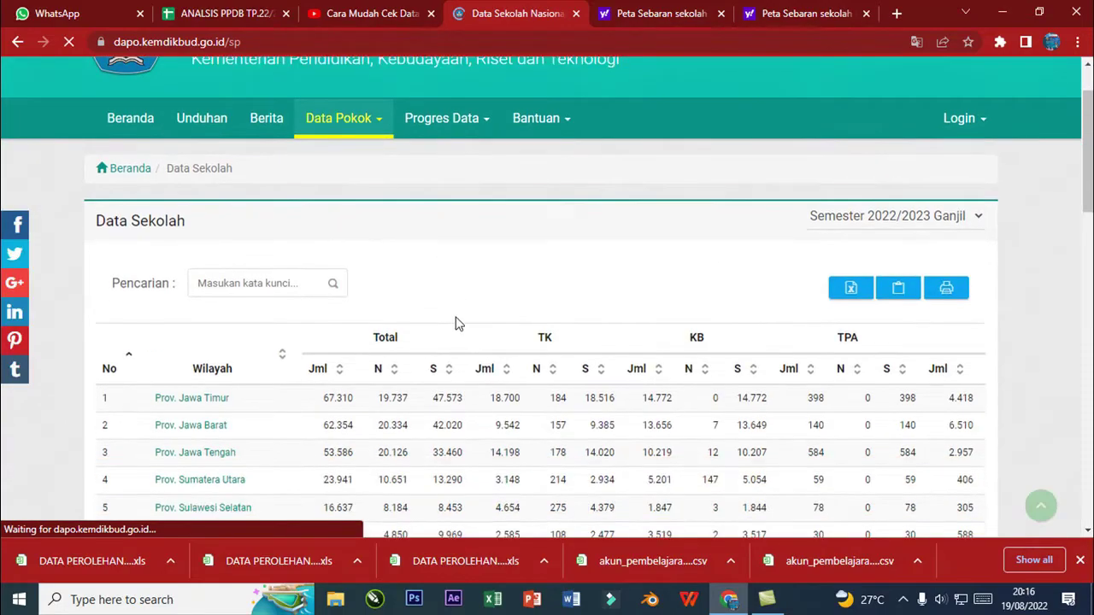
{"action": "scroll", "coordinate": [225, 344], "scroll_direction": "down", "scroll_amount": 12}
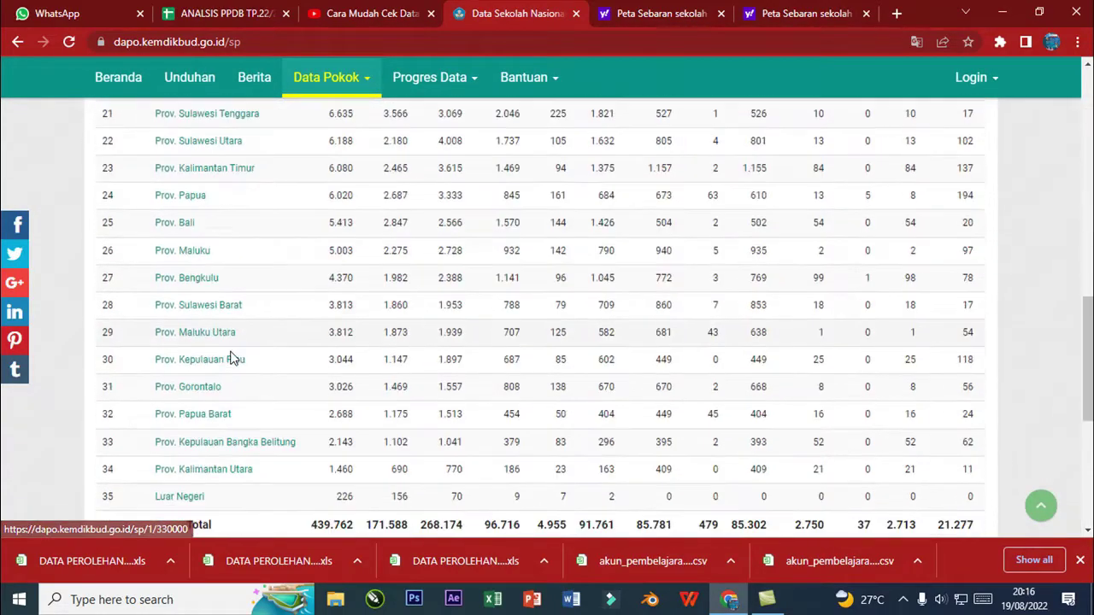
{"action": "scroll", "coordinate": [231, 353], "scroll_direction": "up", "scroll_amount": 3}
{"action": "scroll", "coordinate": [230, 350], "scroll_direction": "up", "scroll_amount": 3}
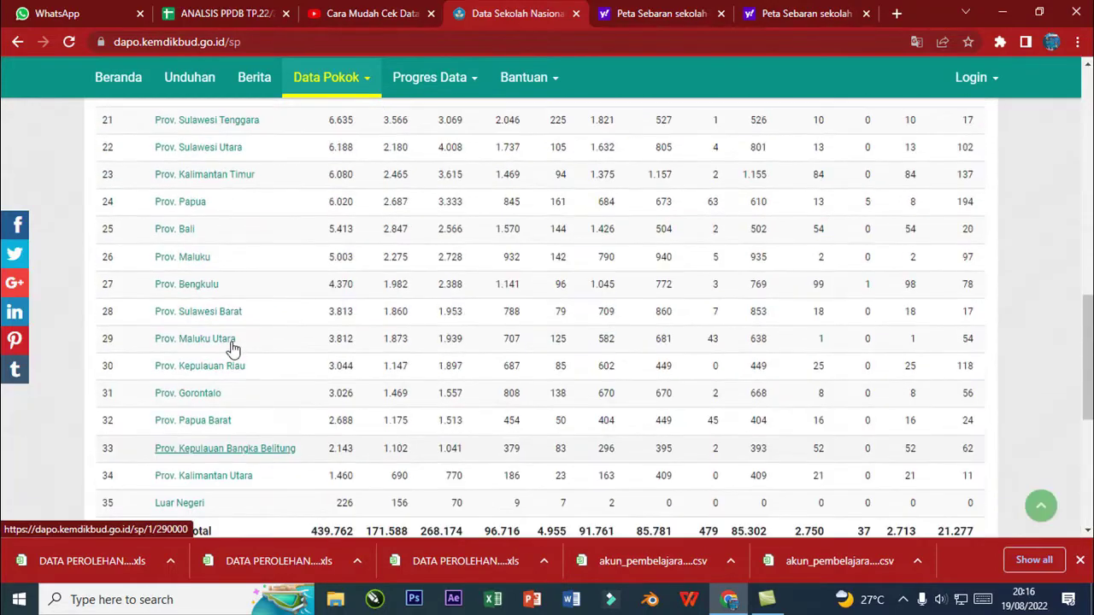
{"action": "scroll", "coordinate": [233, 349], "scroll_direction": "up", "scroll_amount": 7}
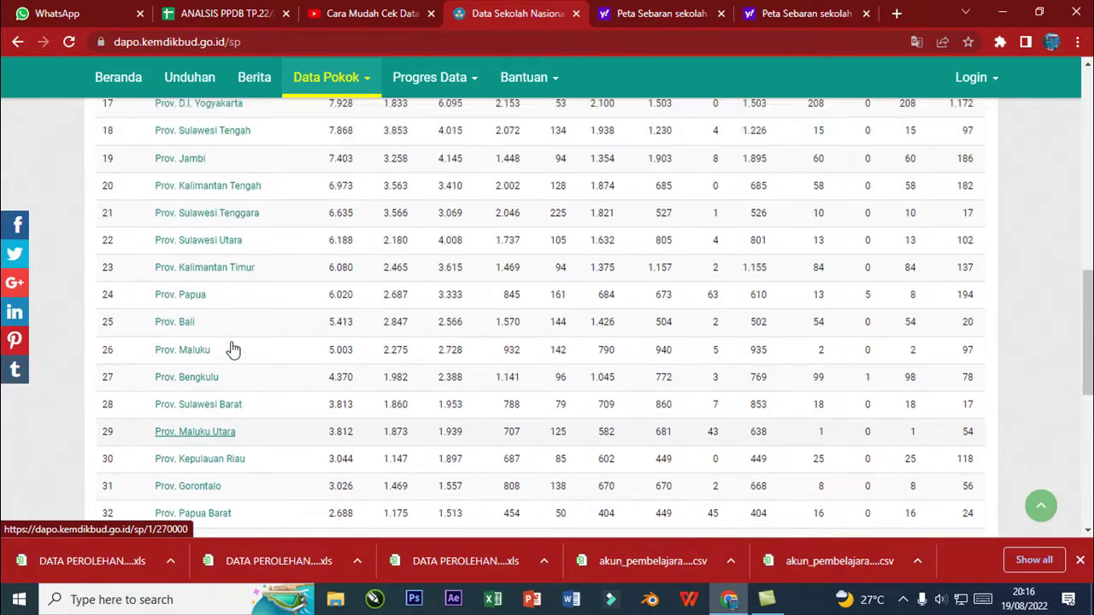
{"action": "scroll", "coordinate": [232, 347], "scroll_direction": "up", "scroll_amount": 3}
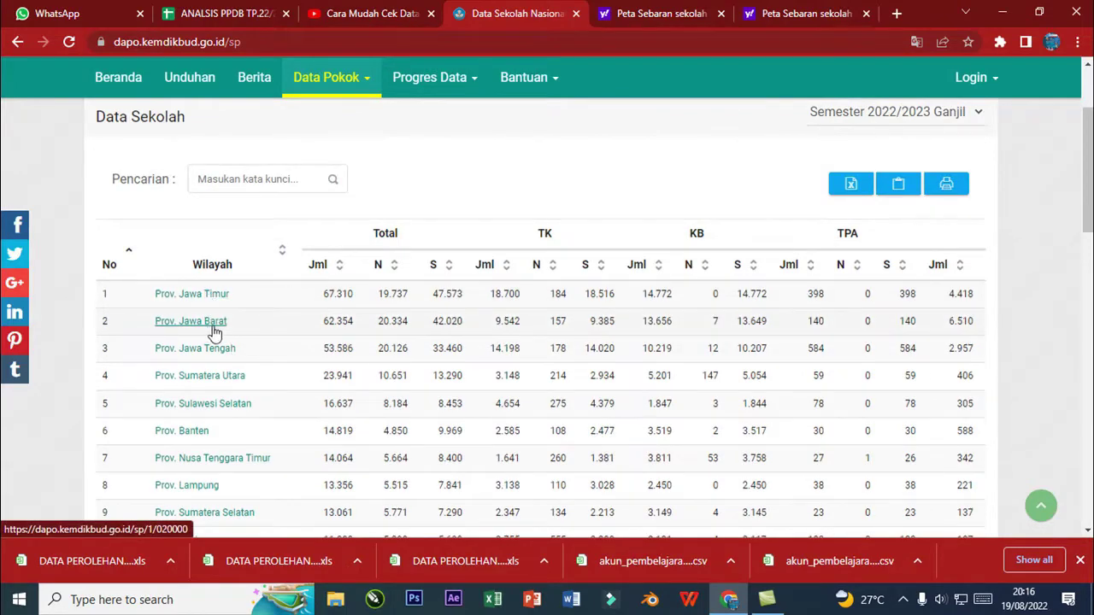
{"action": "left_click", "coordinate": [211, 331]}
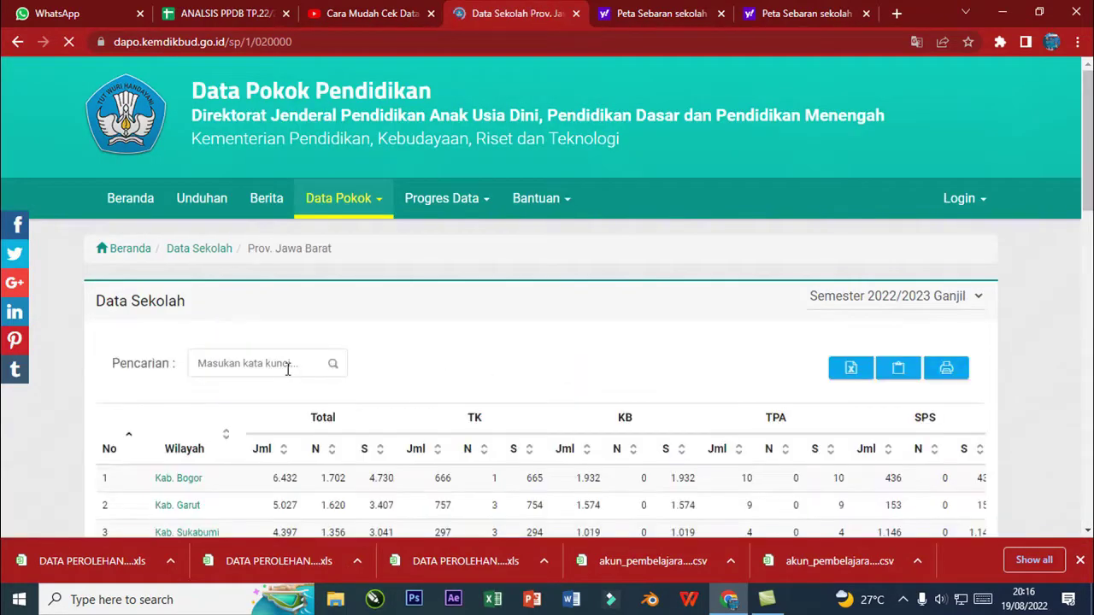
Go into Kota Bekasi in the Jawa Barat list and open the school list of Kec. Bekasi Barat.
{"action": "scroll", "coordinate": [335, 366], "scroll_direction": "down", "scroll_amount": 5}
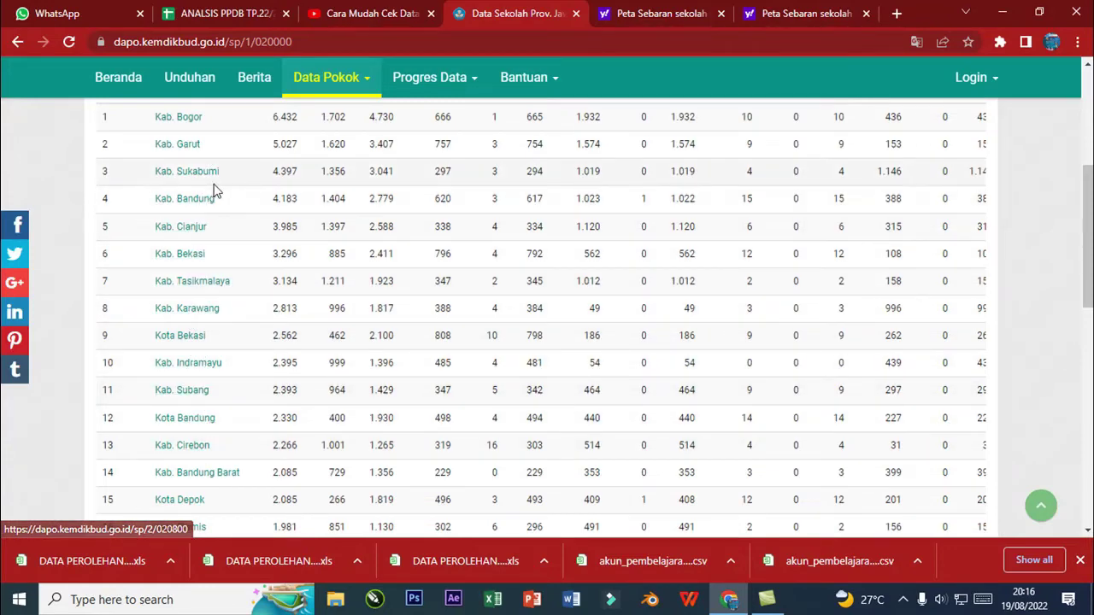
{"action": "scroll", "coordinate": [191, 211], "scroll_direction": "up", "scroll_amount": 1}
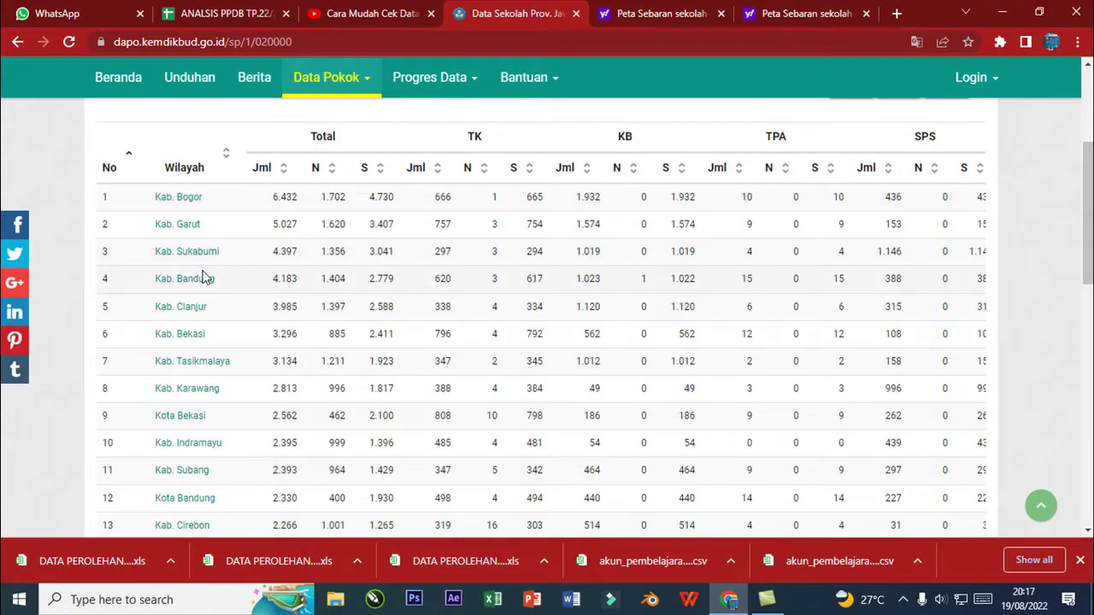
{"action": "scroll", "coordinate": [205, 277], "scroll_direction": "down", "scroll_amount": 1}
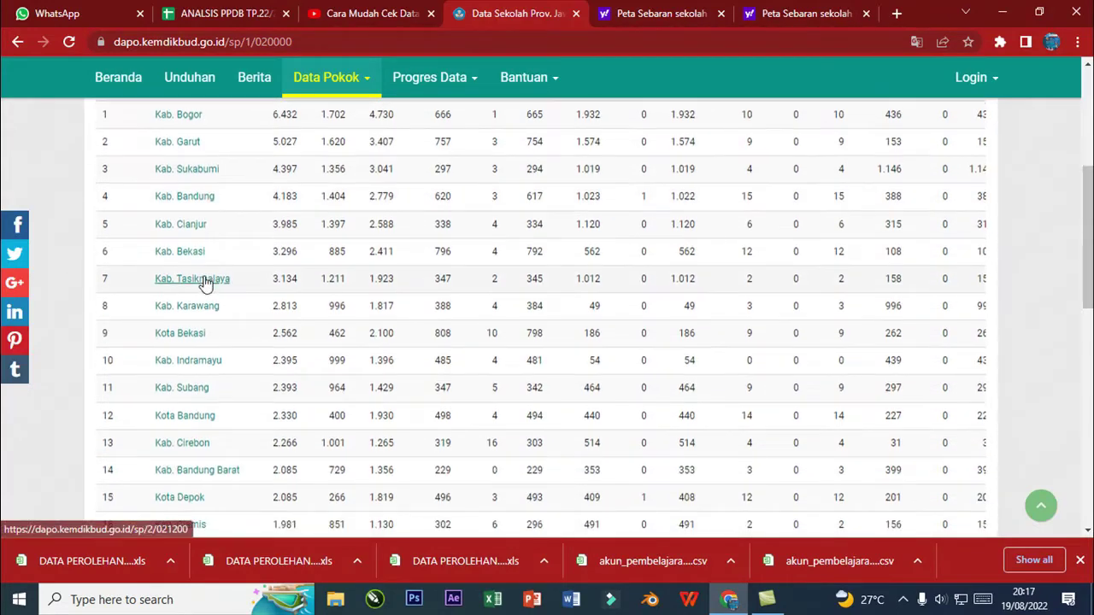
{"action": "scroll", "coordinate": [207, 280], "scroll_direction": "down", "scroll_amount": 1}
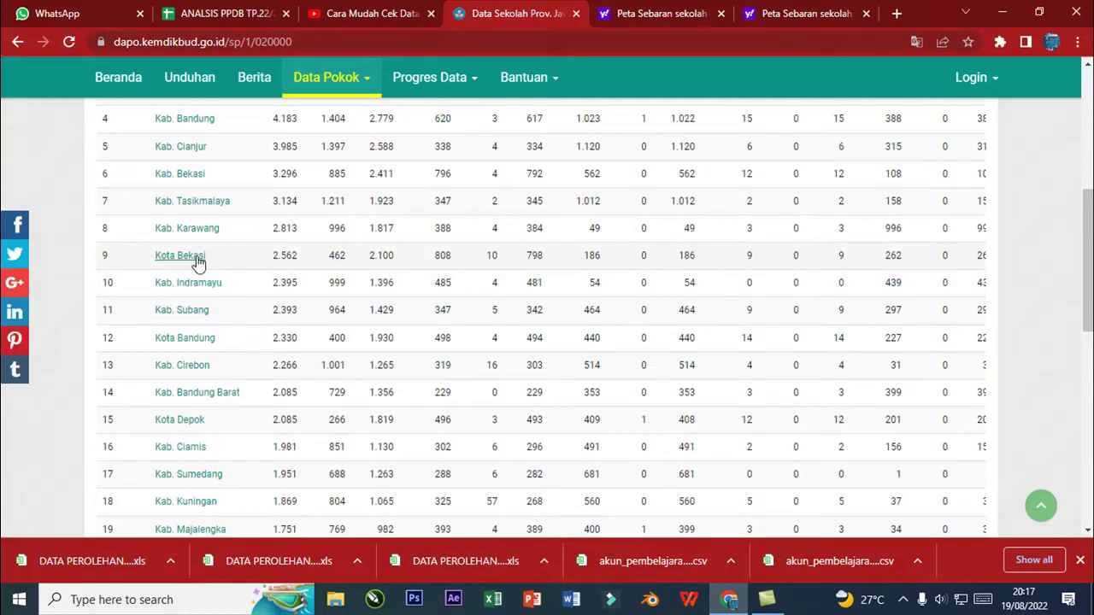
{"action": "left_click", "coordinate": [195, 258]}
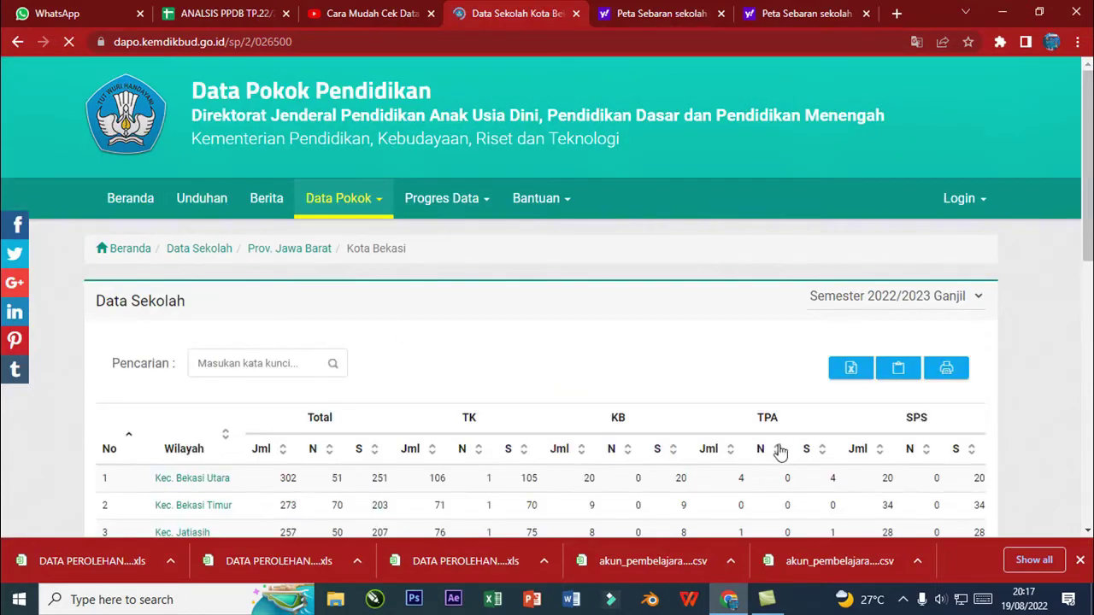
{"action": "scroll", "coordinate": [349, 354], "scroll_direction": "down", "scroll_amount": 3}
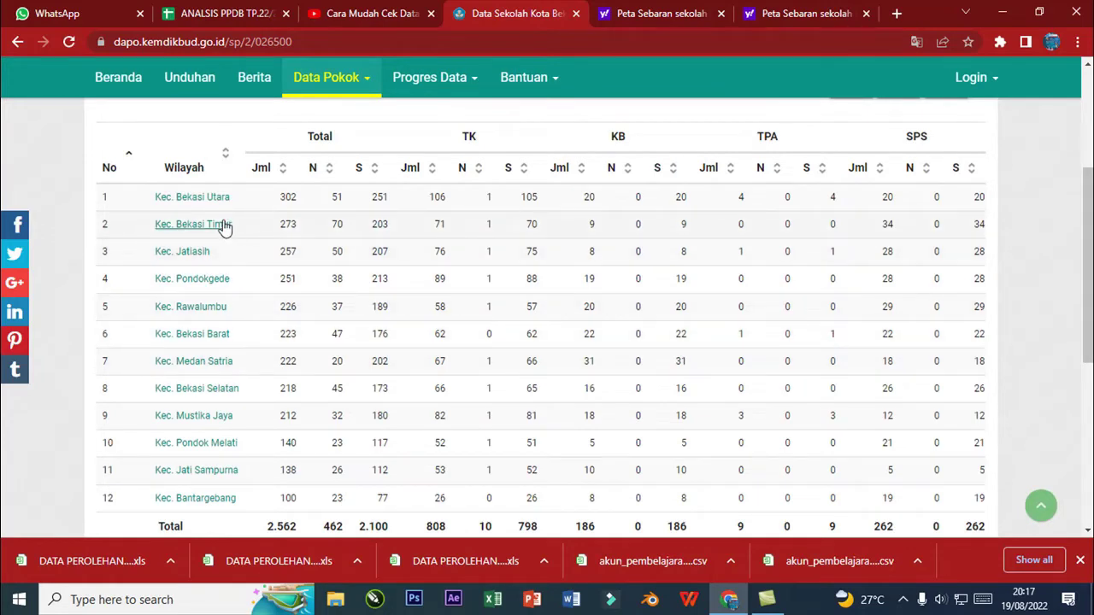
{"action": "left_click", "coordinate": [217, 343]}
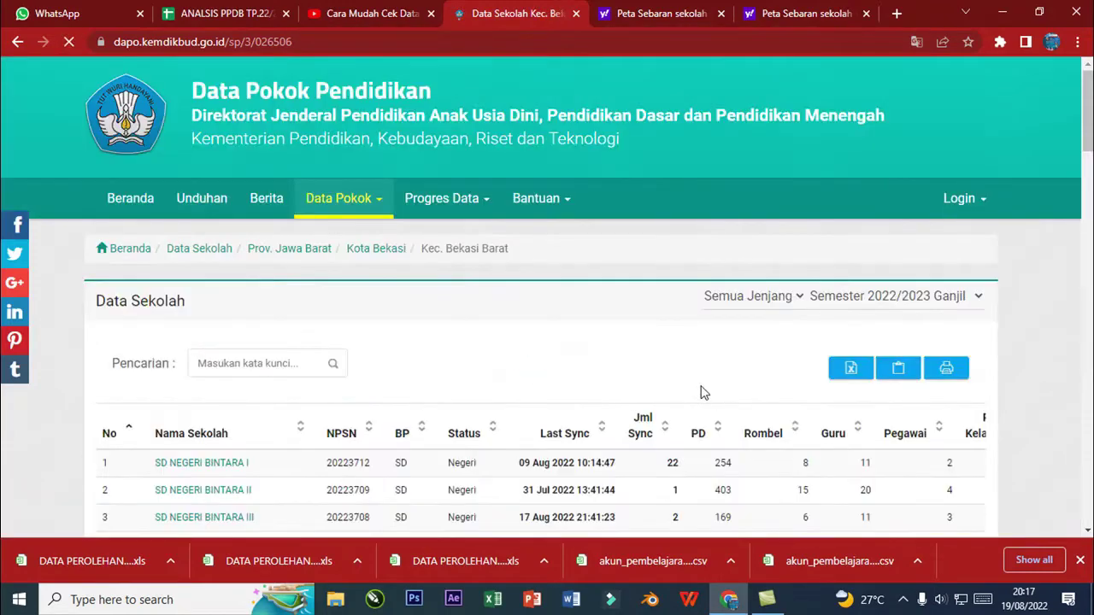
Filter the Kec. Bekasi Barat school list to the SMP level and look through the schools.
{"action": "scroll", "coordinate": [707, 389], "scroll_direction": "down", "scroll_amount": 3}
{"action": "scroll", "coordinate": [707, 389], "scroll_direction": "up", "scroll_amount": 3}
{"action": "left_click", "coordinate": [769, 297]}
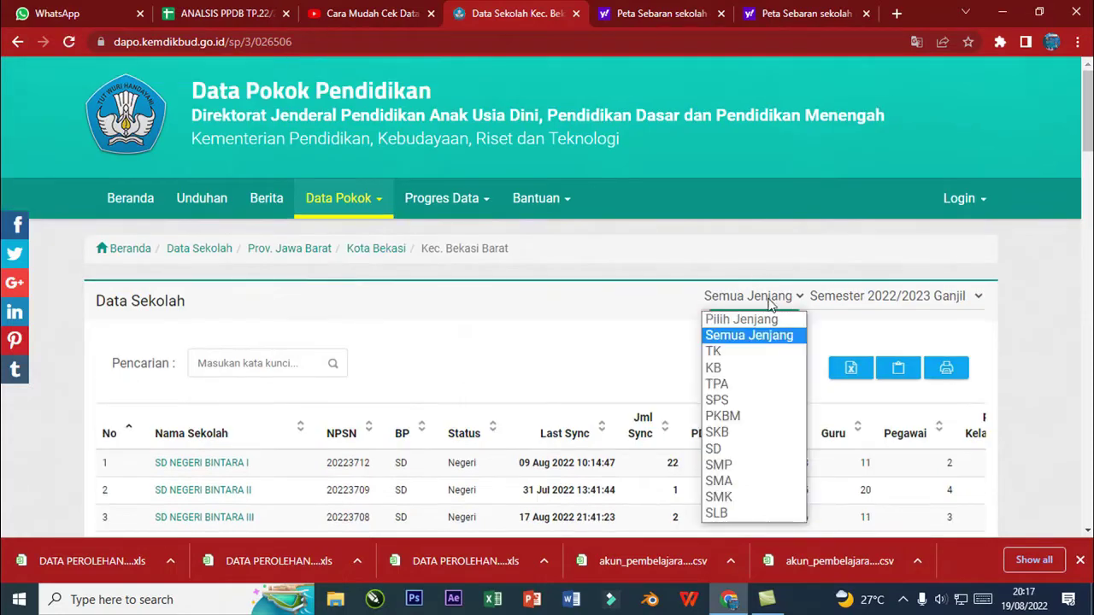
{"action": "left_click", "coordinate": [748, 464]}
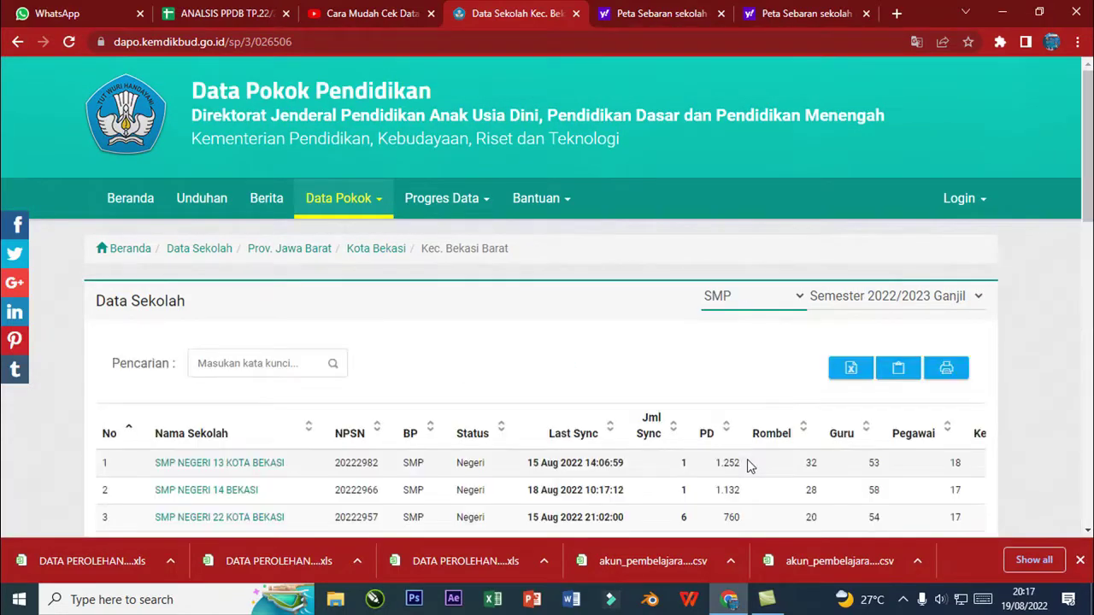
{"action": "scroll", "coordinate": [791, 387], "scroll_direction": "down", "scroll_amount": 3}
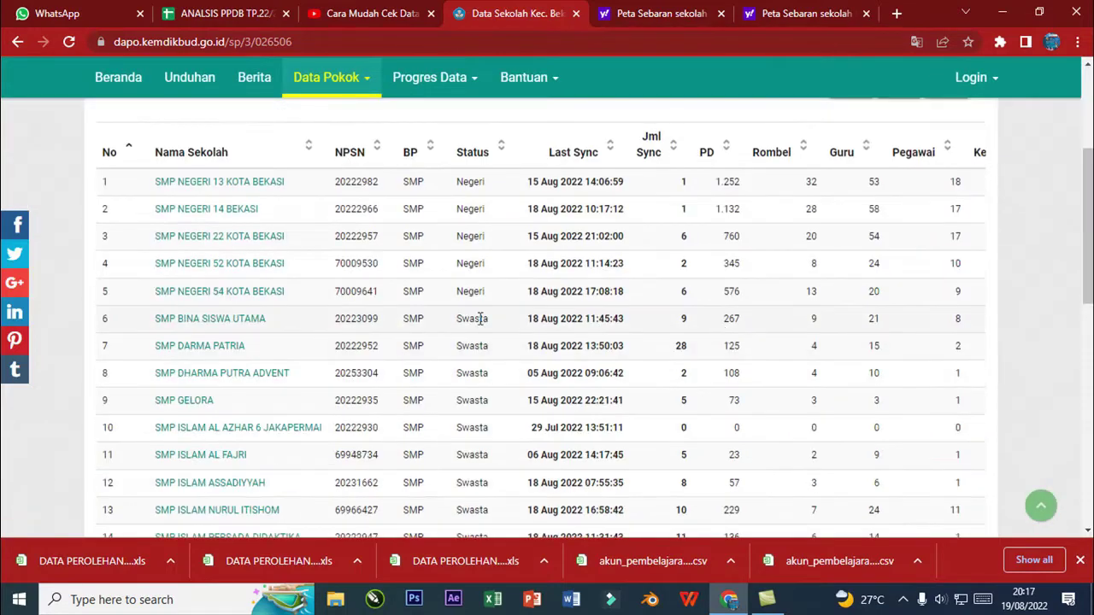
{"action": "scroll", "coordinate": [481, 317], "scroll_direction": "down", "scroll_amount": 1}
Copy the SMP school table to the clipboard, download it as an Excel file opened in WPS Office, and dismiss the received-files notice.
{"action": "scroll", "coordinate": [850, 306], "scroll_direction": "up", "scroll_amount": 3}
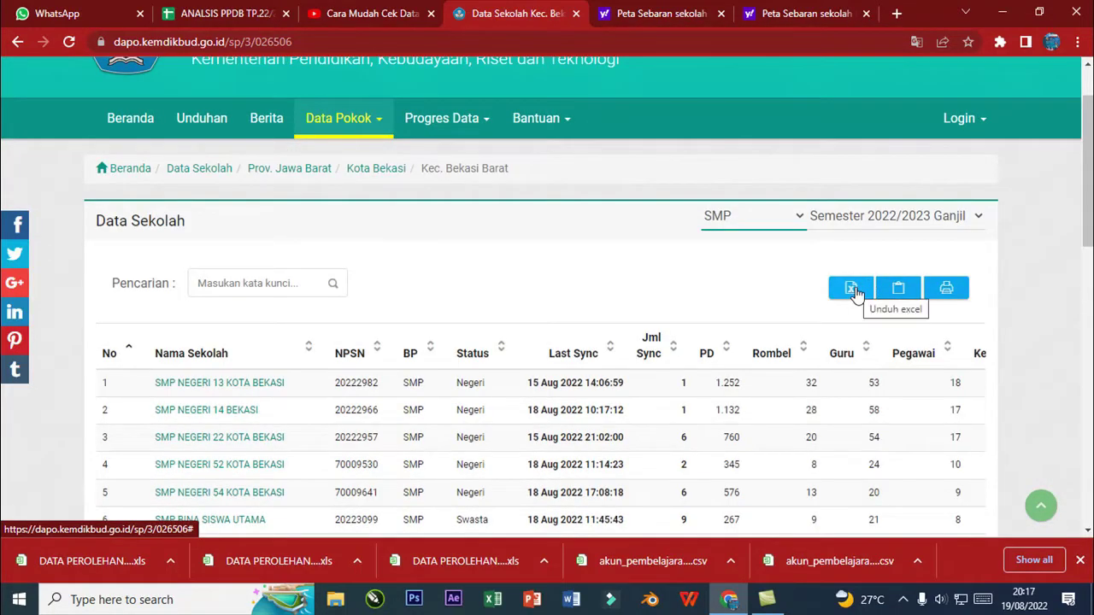
{"action": "left_click", "coordinate": [900, 294]}
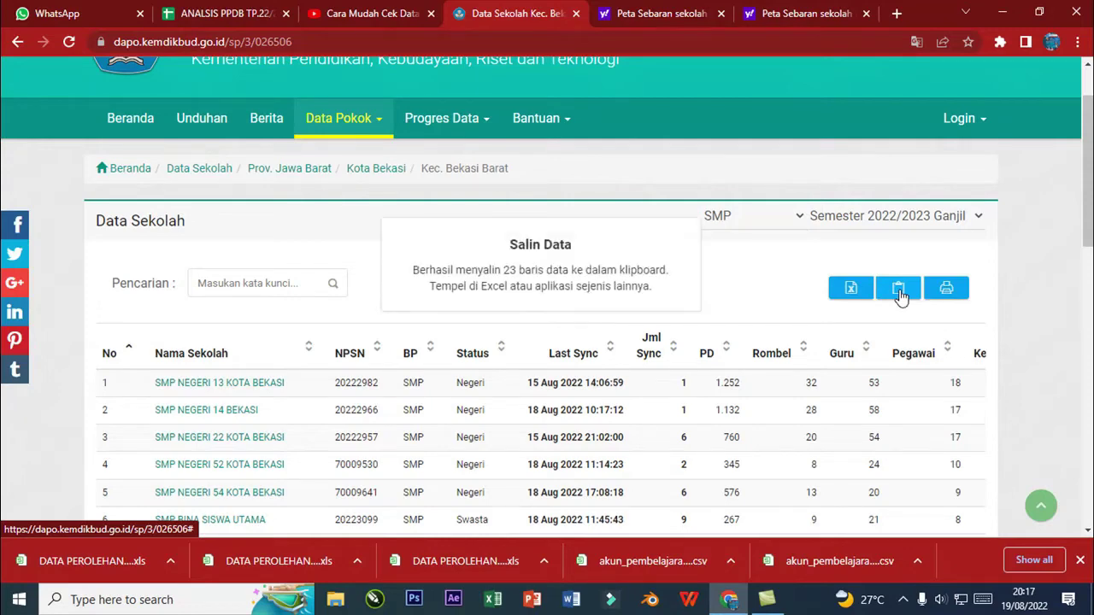
{"action": "left_click", "coordinate": [852, 289]}
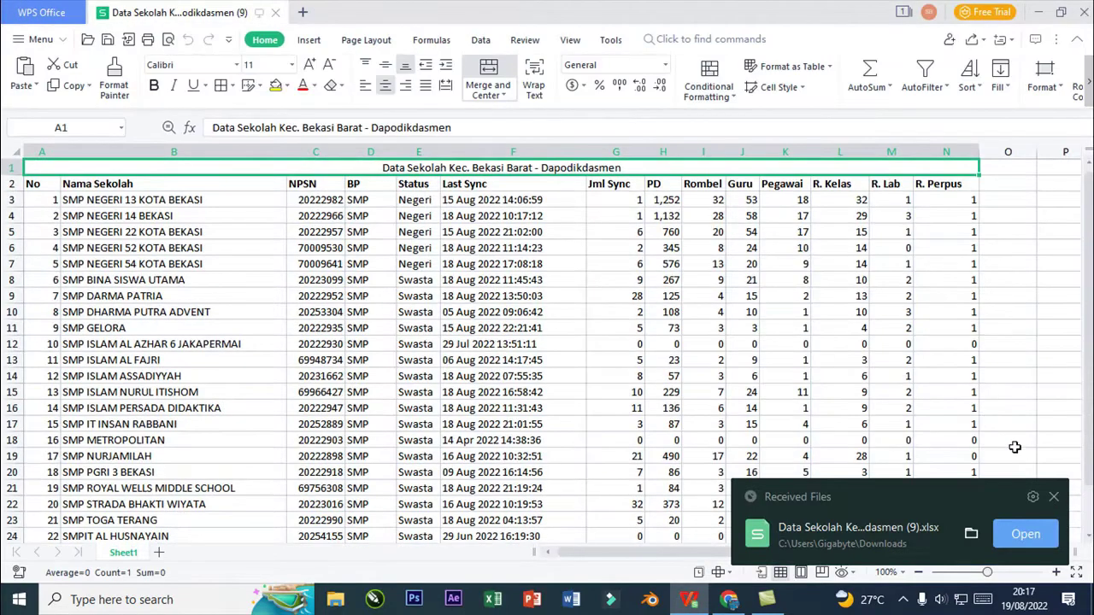
{"action": "left_click", "coordinate": [1053, 496]}
Examine the downloaded sheet's school rows and their Last Sync dates.
{"action": "left_click", "coordinate": [214, 296]}
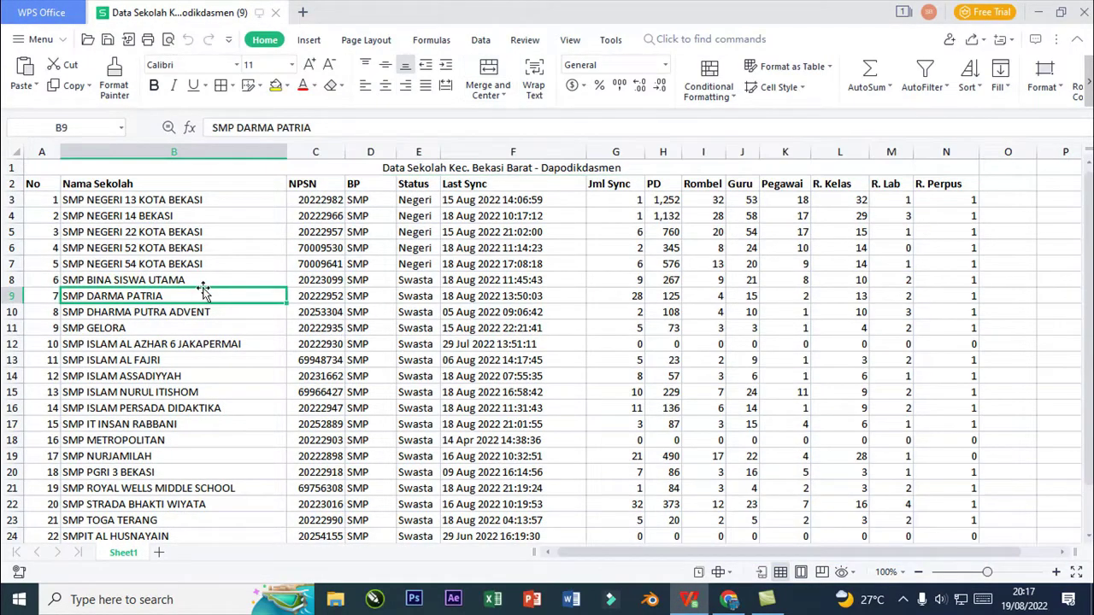
{"action": "left_click", "coordinate": [43, 206]}
{"action": "scroll", "coordinate": [294, 391], "scroll_direction": "down", "scroll_amount": 3}
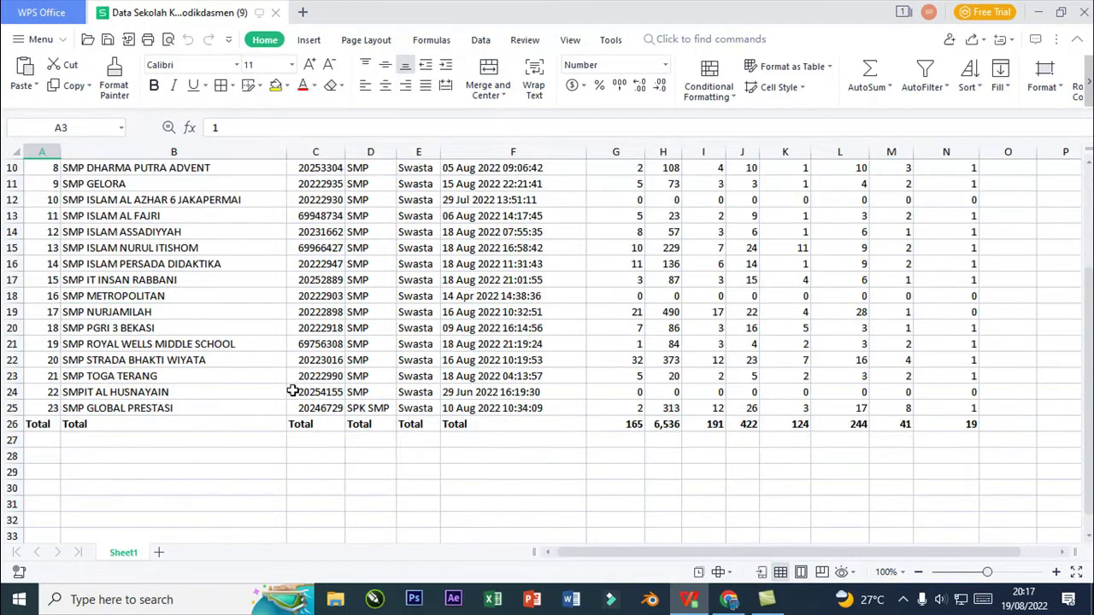
{"action": "scroll", "coordinate": [348, 385], "scroll_direction": "up", "scroll_amount": 3}
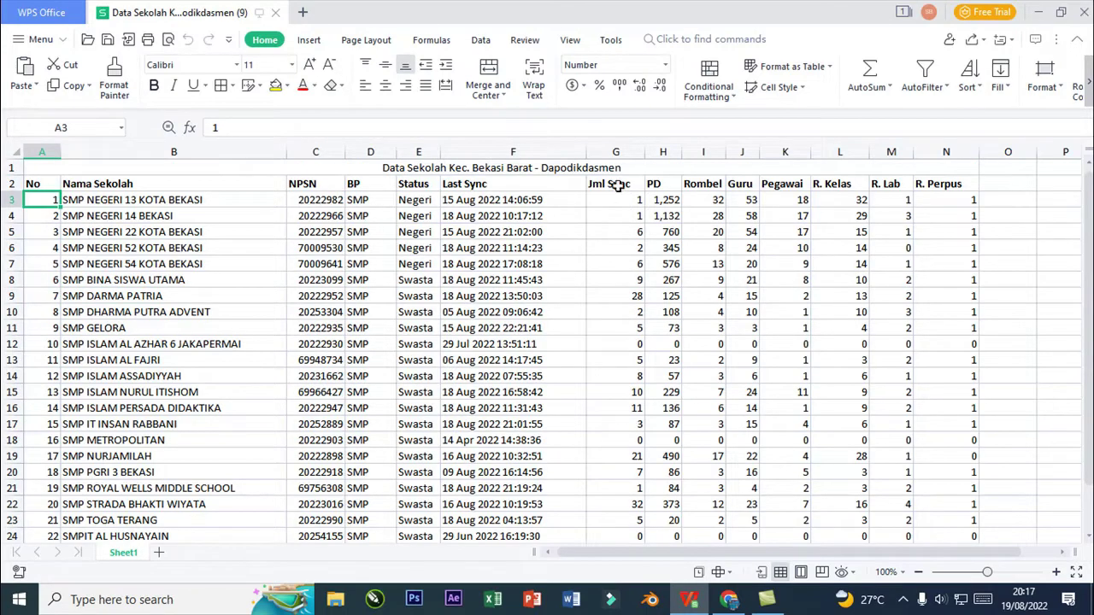
{"action": "left_click", "coordinate": [484, 203]}
{"action": "left_click", "coordinate": [481, 267]}
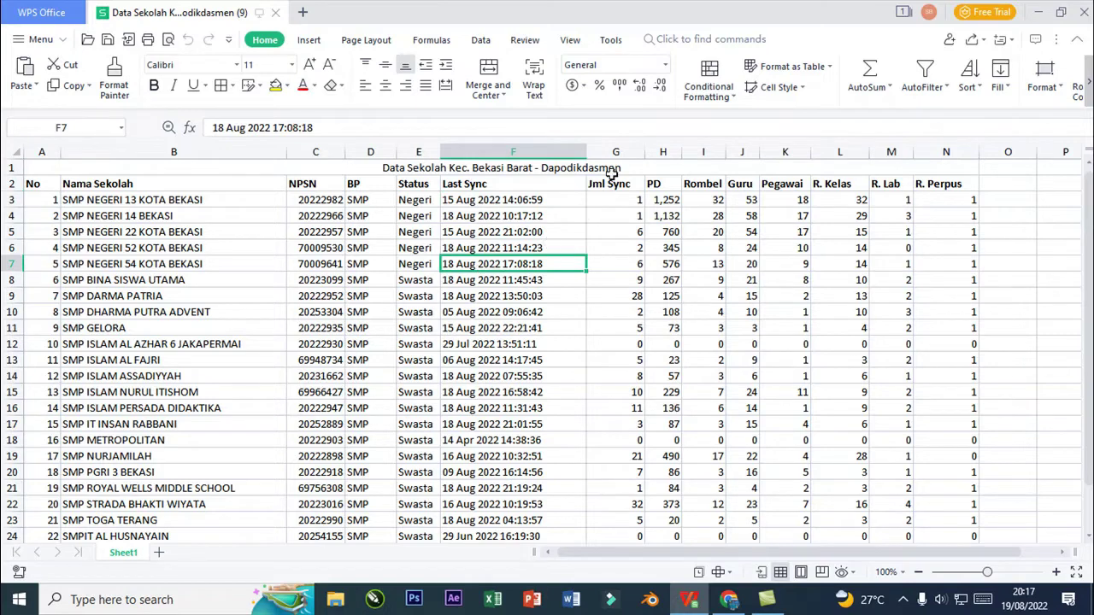
{"action": "left_click", "coordinate": [482, 233]}
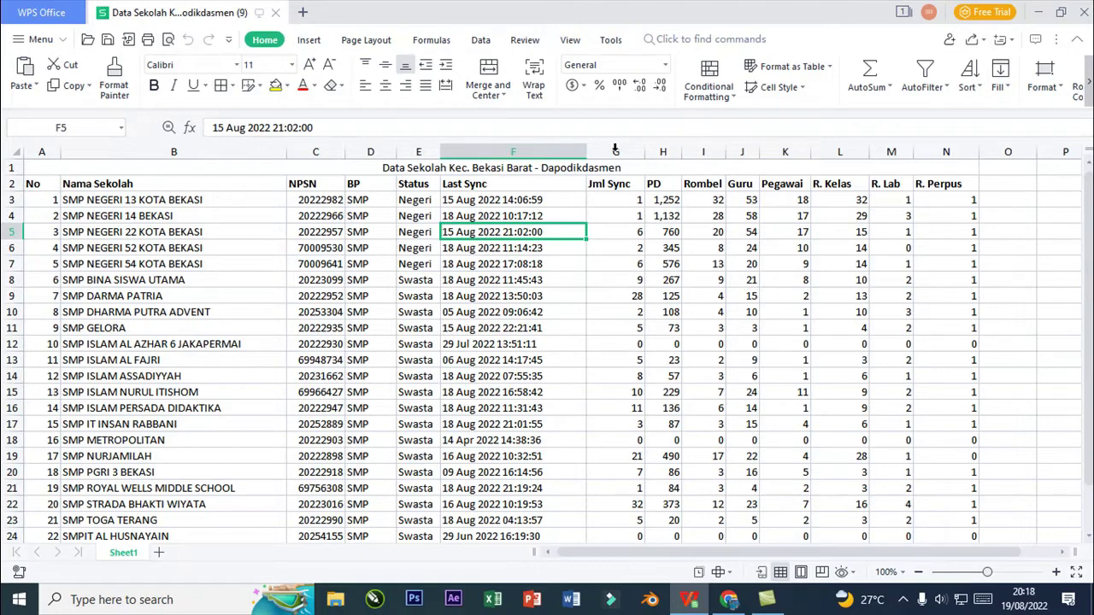
Review the Jml Sync column down to the total row and delete columns J to O, starting with Guru.
{"action": "left_click", "coordinate": [616, 298]}
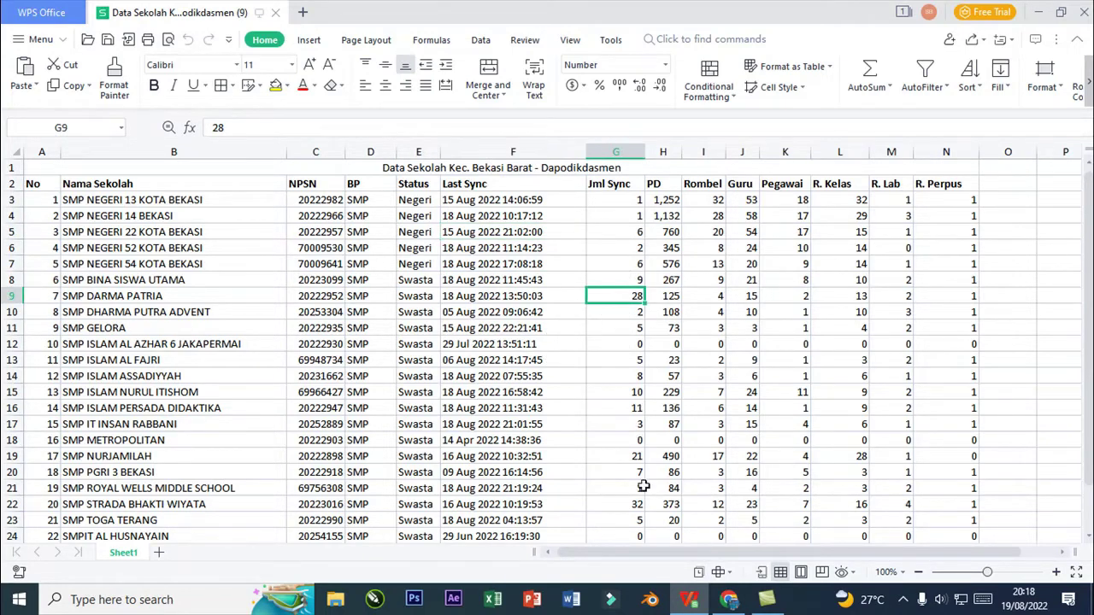
{"action": "scroll", "coordinate": [633, 484], "scroll_direction": "down", "scroll_amount": 2}
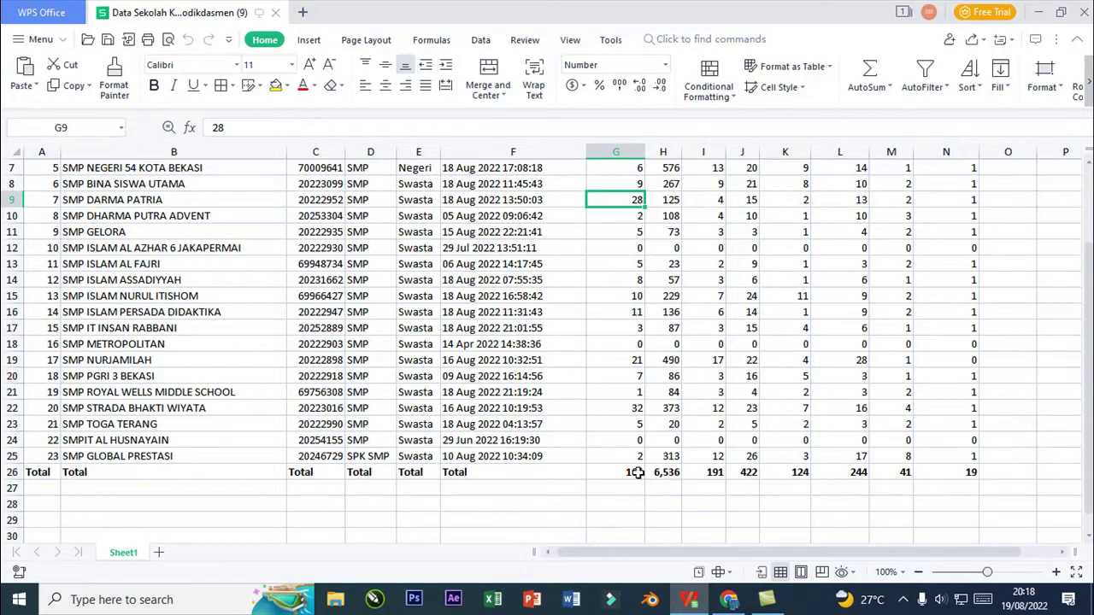
{"action": "scroll", "coordinate": [596, 421], "scroll_direction": "up", "scroll_amount": 2}
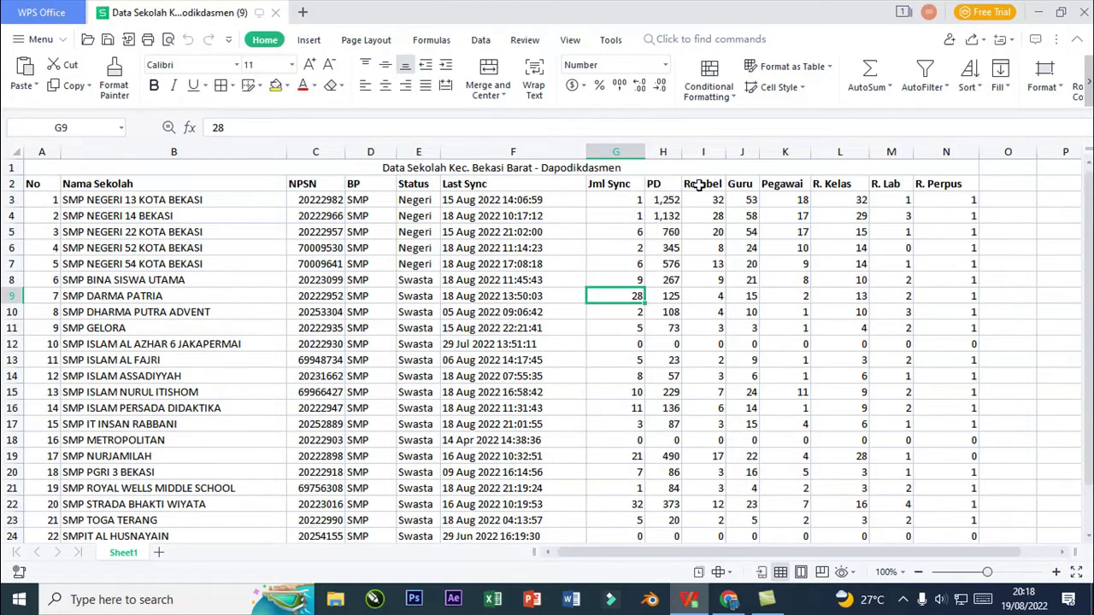
{"action": "left_click_drag", "start_coordinate": [743, 151], "coordinate": [1025, 151]}
{"action": "right_click", "coordinate": [794, 152]}
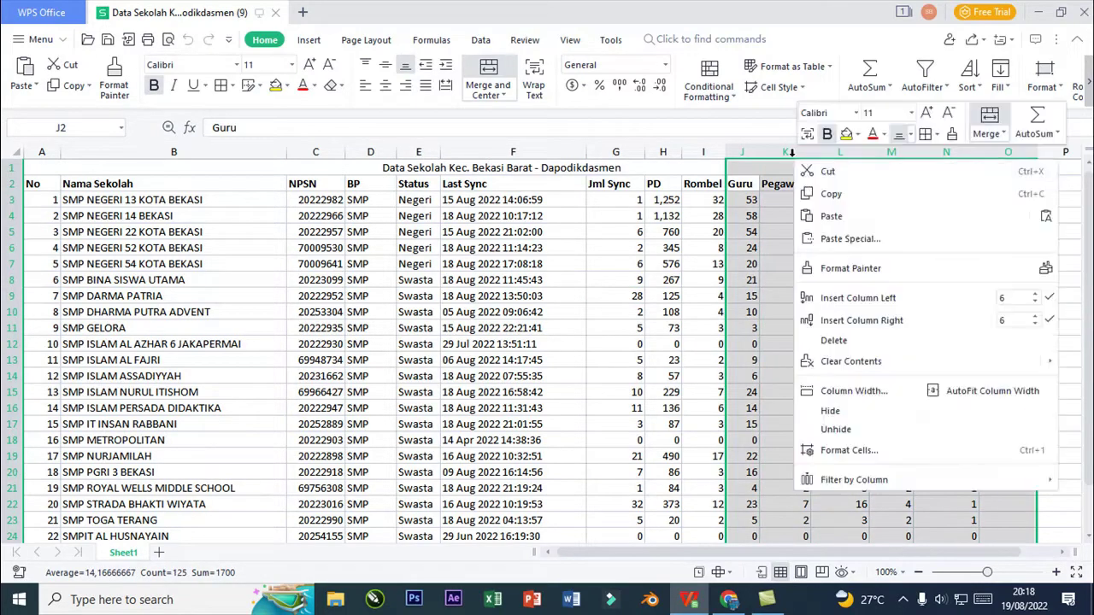
{"action": "left_click", "coordinate": [834, 340]}
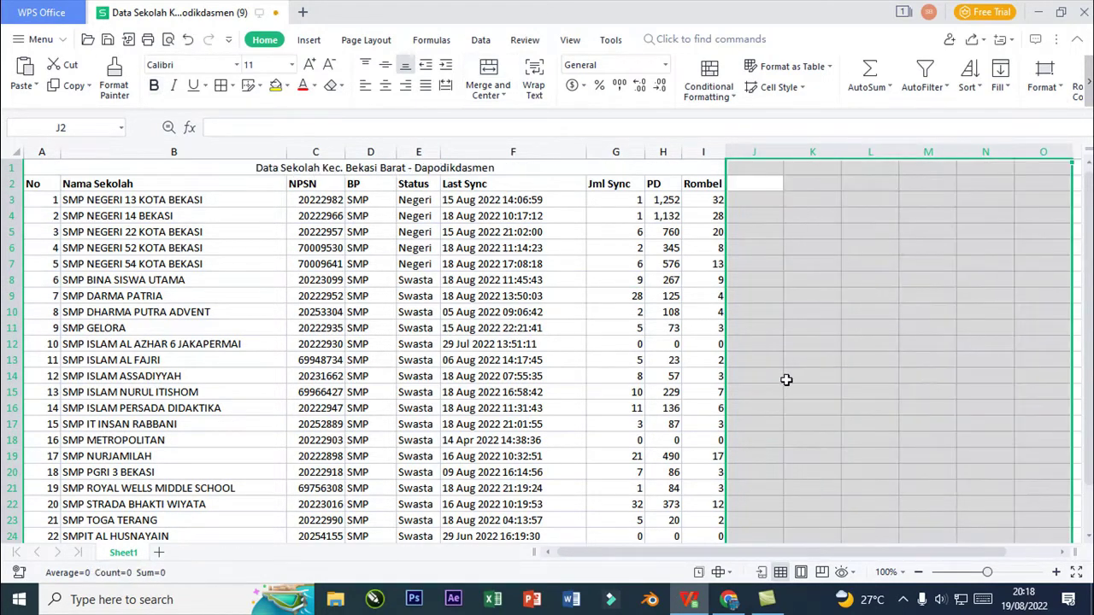
{"action": "left_click", "coordinate": [788, 389]}
{"action": "scroll", "coordinate": [256, 406], "scroll_direction": "down", "scroll_amount": 2}
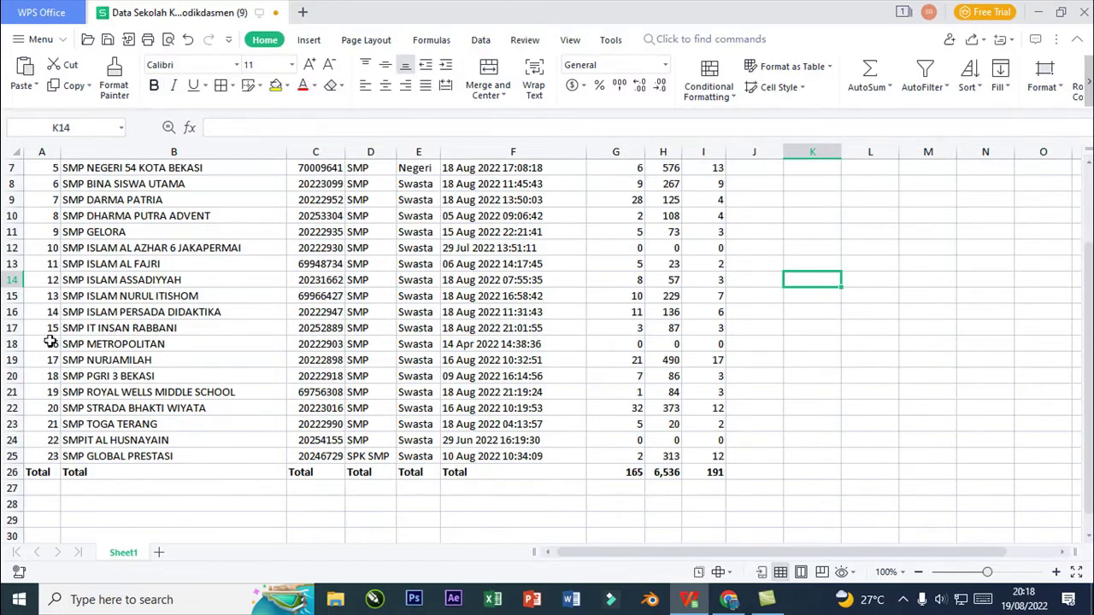
{"action": "scroll", "coordinate": [51, 342], "scroll_direction": "up", "scroll_amount": 2}
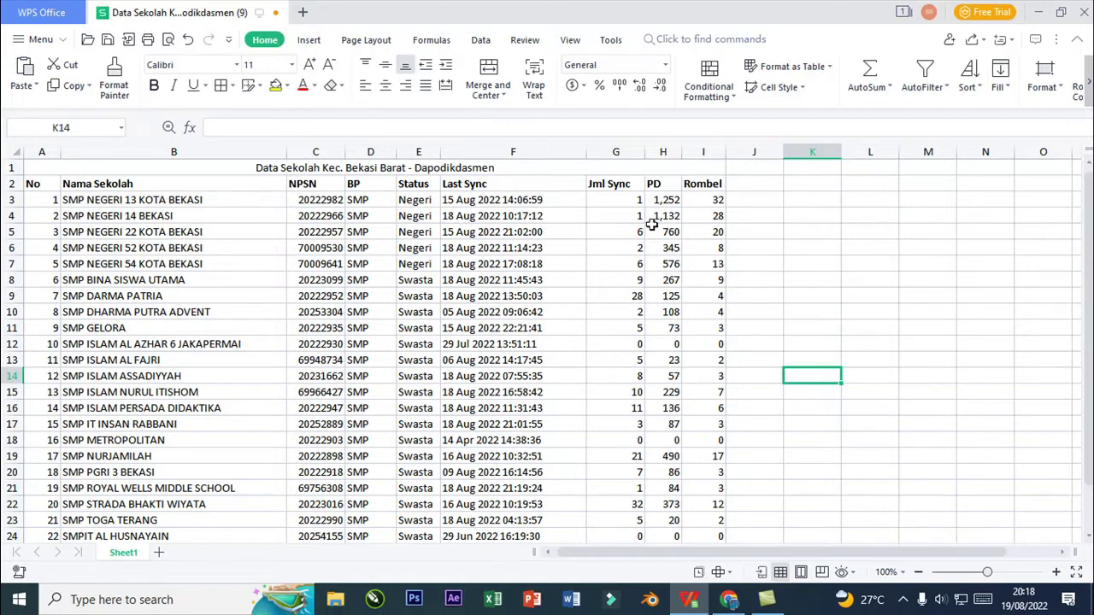
Examine the PD and Rombel values of the first three SMP Negeri schools.
{"action": "left_click", "coordinate": [670, 202]}
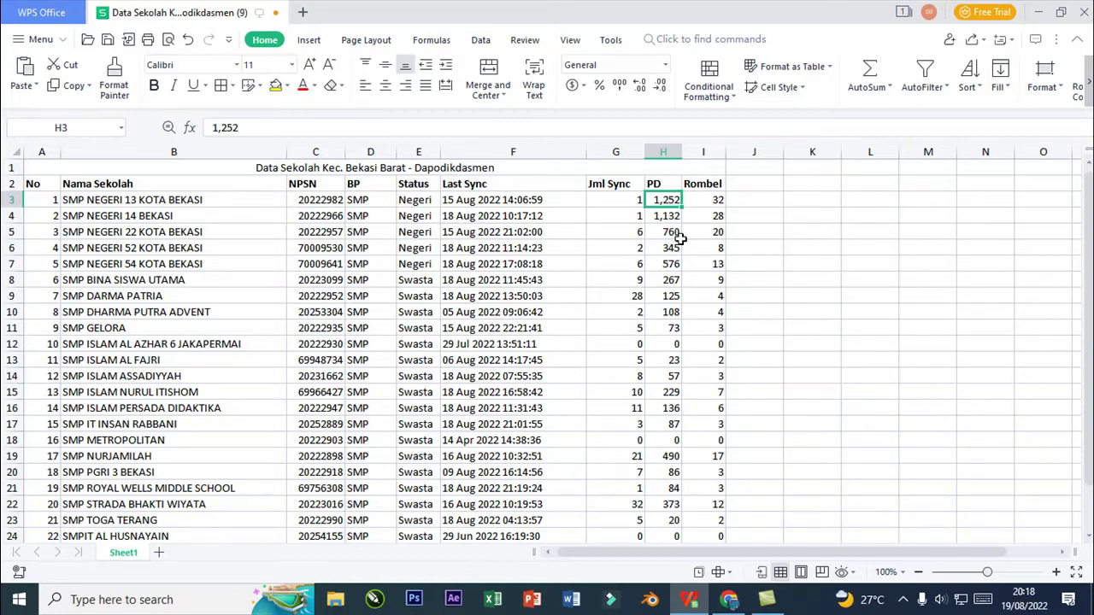
{"action": "left_click", "coordinate": [710, 203]}
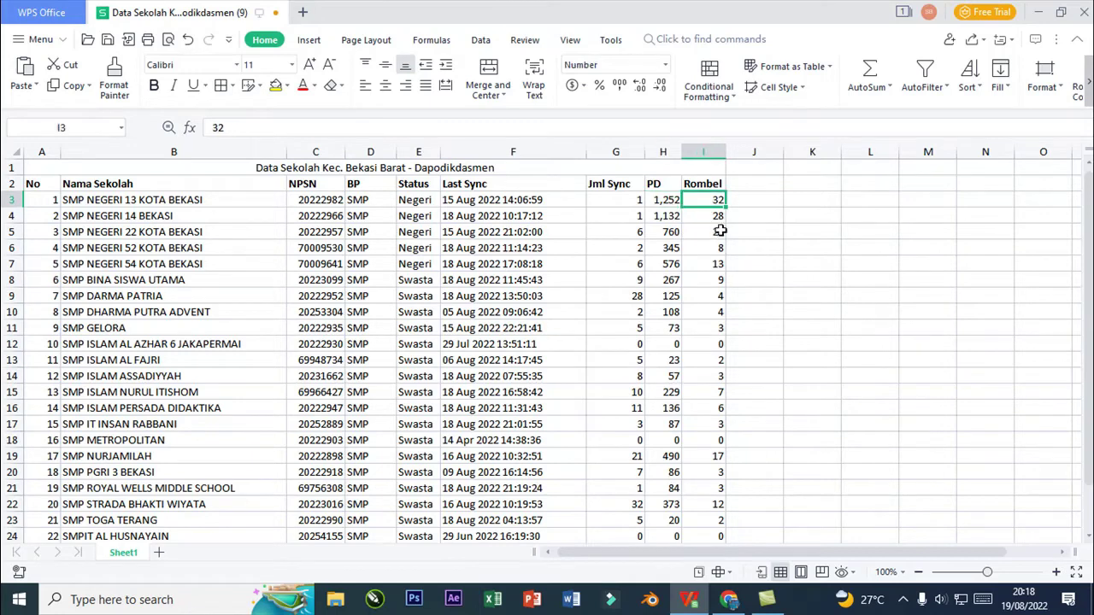
{"action": "left_click", "coordinate": [667, 220]}
{"action": "left_click", "coordinate": [665, 204]}
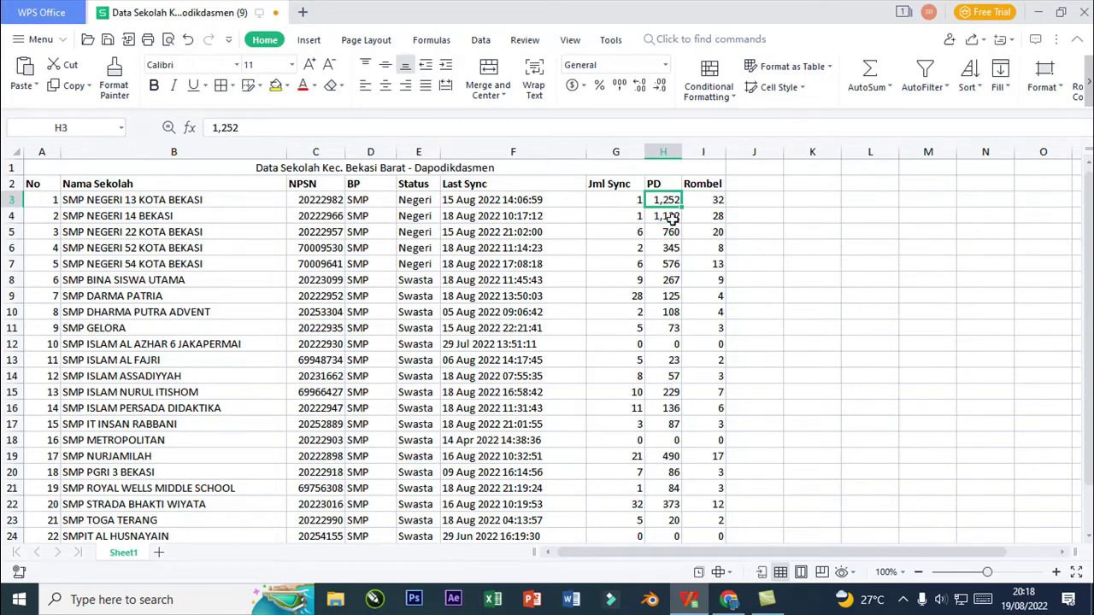
{"action": "left_click", "coordinate": [654, 219]}
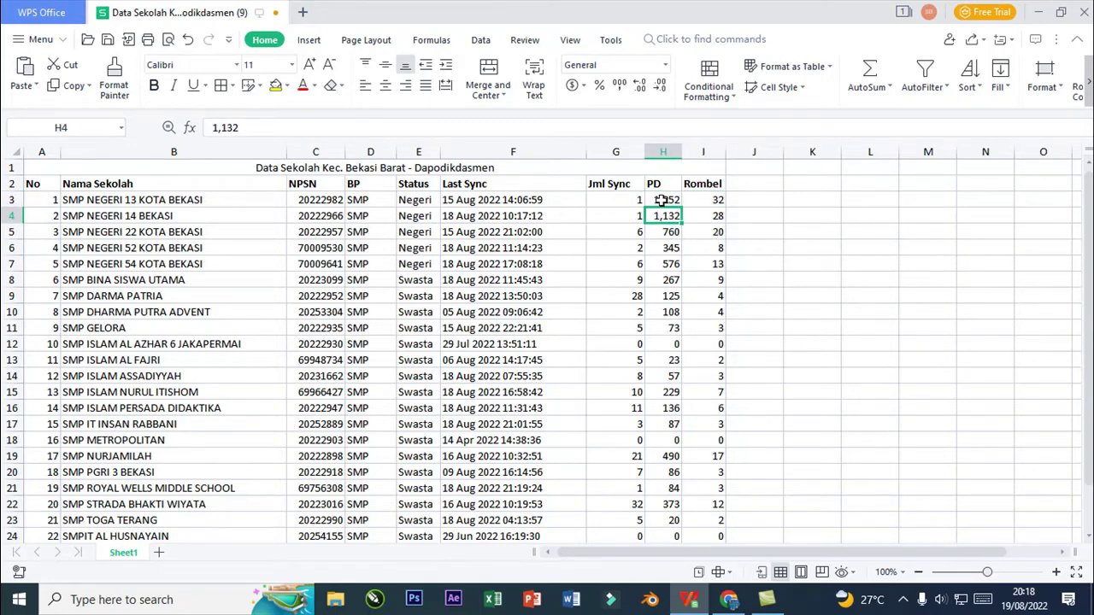
{"action": "left_click", "coordinate": [662, 201]}
{"action": "left_click", "coordinate": [669, 217]}
{"action": "left_click", "coordinate": [671, 233]}
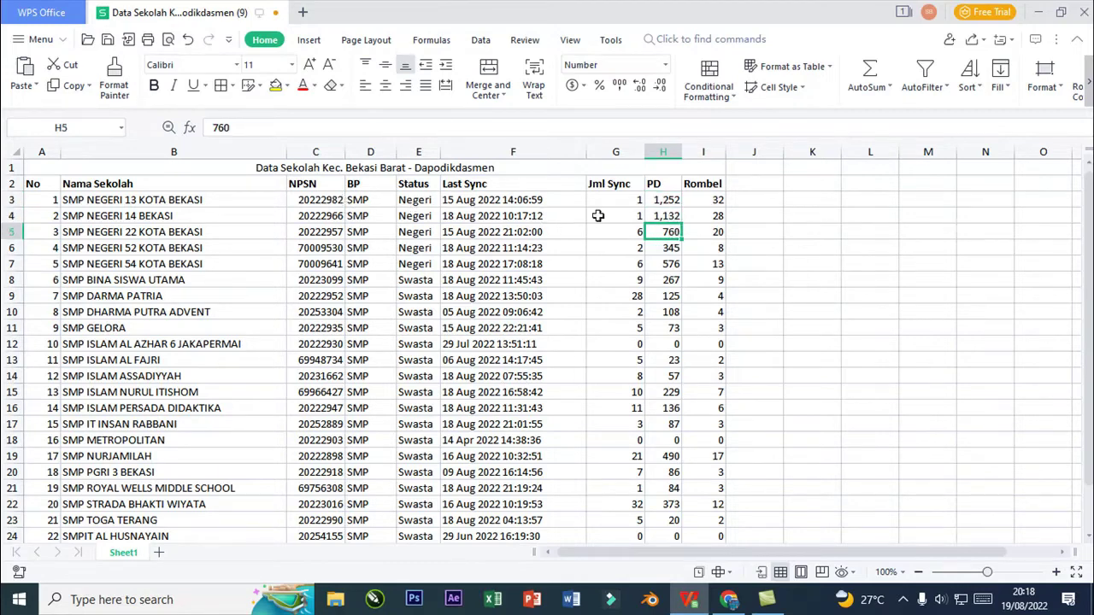
{"action": "left_click", "coordinate": [675, 202]}
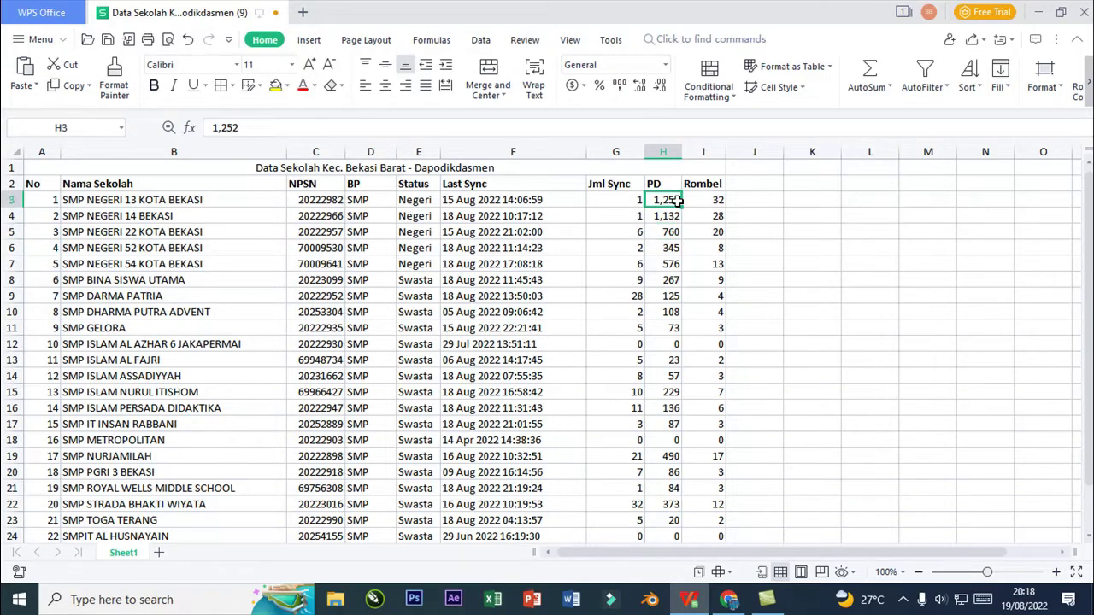
{"action": "left_click", "coordinate": [746, 204]}
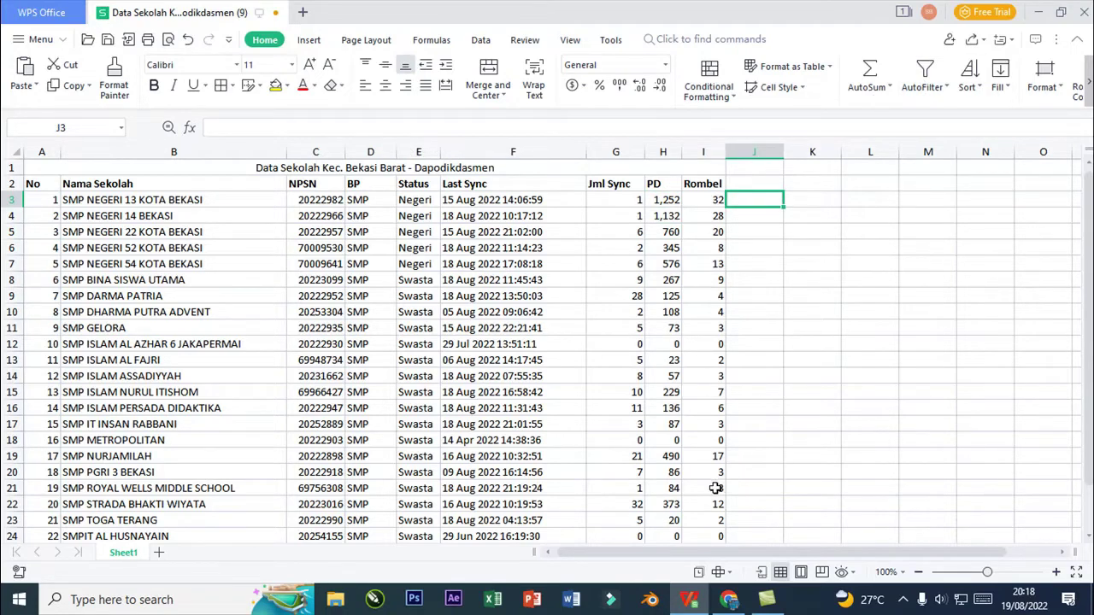
Switch to Chrome, look through the Kec. Bekasi Barat SMP list and open the SMP NEGERI 13 KOTA BEKASI page.
{"action": "left_click", "coordinate": [729, 600]}
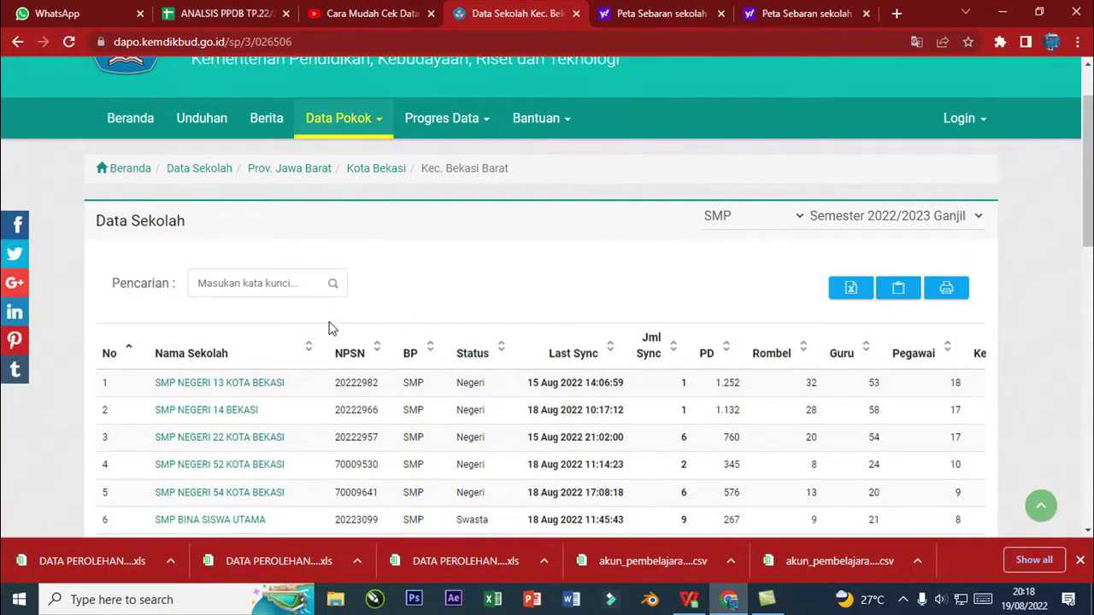
{"action": "scroll", "coordinate": [337, 337], "scroll_direction": "down", "scroll_amount": 2}
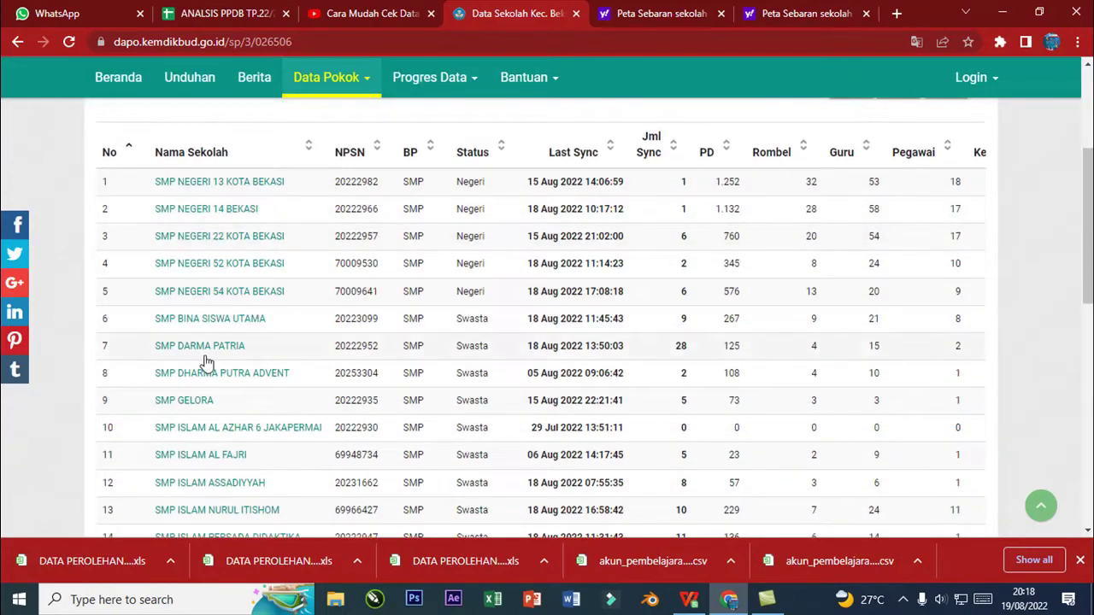
{"action": "scroll", "coordinate": [219, 386], "scroll_direction": "down", "scroll_amount": 2}
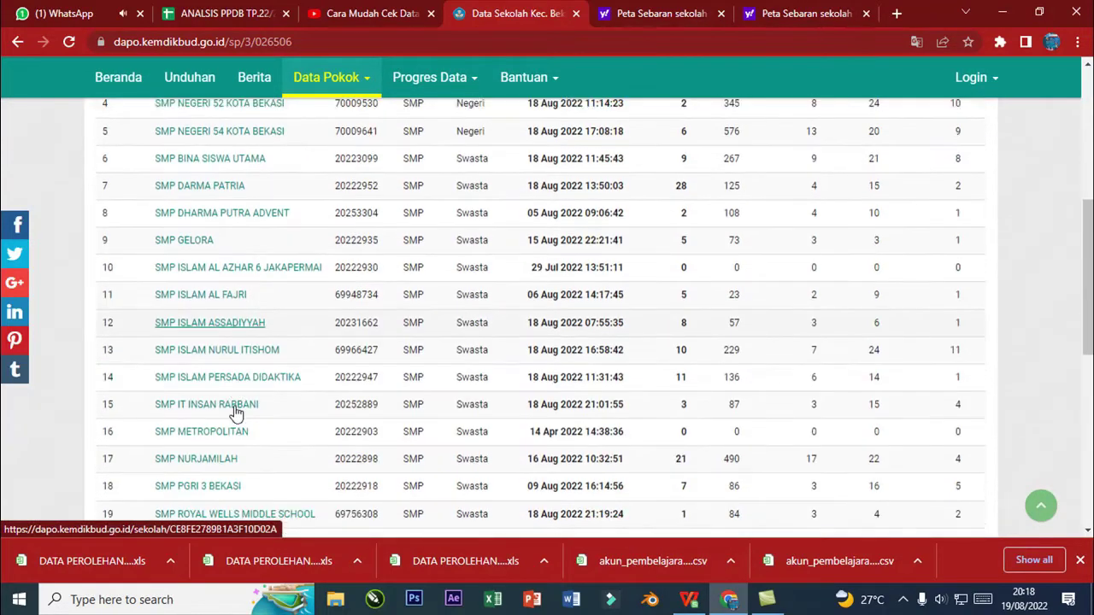
{"action": "scroll", "coordinate": [236, 413], "scroll_direction": "down", "scroll_amount": 2}
{"action": "scroll", "coordinate": [239, 444], "scroll_direction": "up", "scroll_amount": 3}
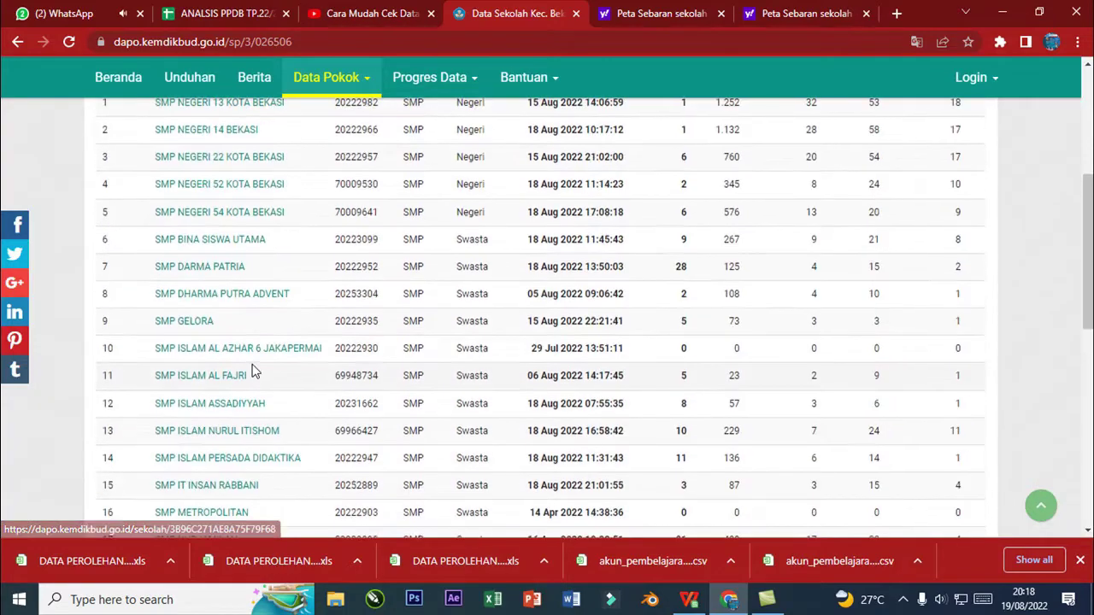
{"action": "scroll", "coordinate": [252, 371], "scroll_direction": "up", "scroll_amount": 4}
{"action": "scroll", "coordinate": [283, 385], "scroll_direction": "down", "scroll_amount": 2}
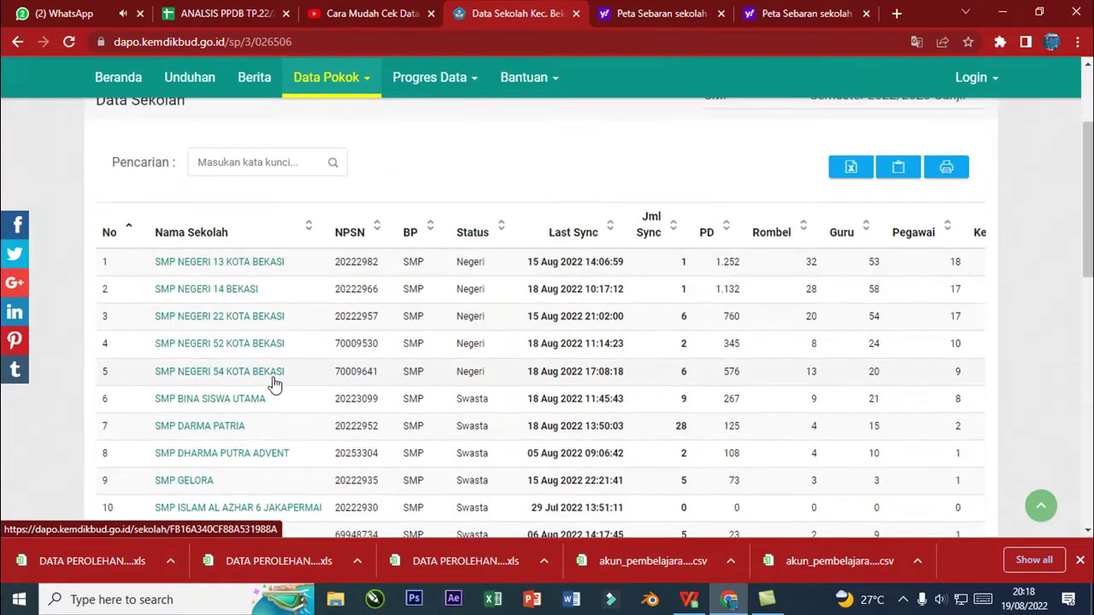
{"action": "scroll", "coordinate": [267, 342], "scroll_direction": "down", "scroll_amount": 1}
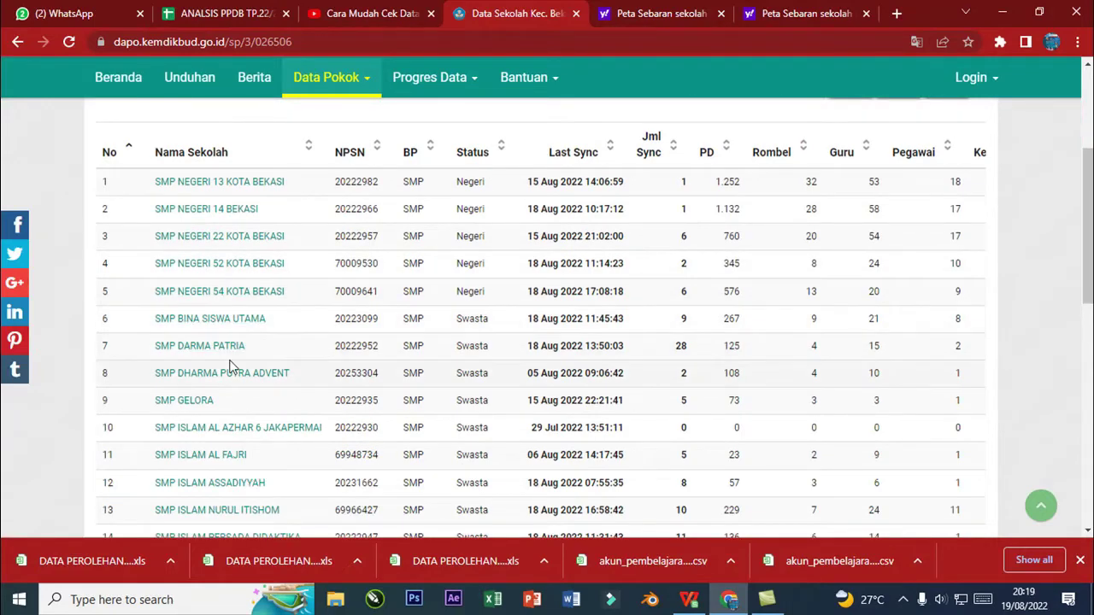
{"action": "left_click", "coordinate": [250, 185]}
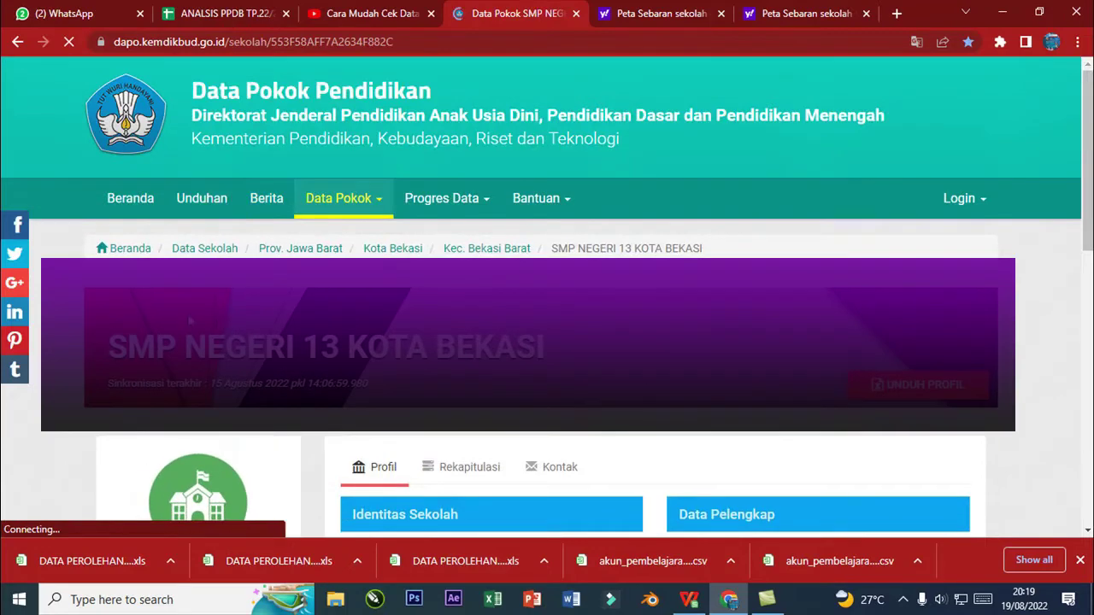
Look over the school's profile page, download the profile as an Excel file opened in WPS Office, and dismiss the received-files notice.
{"action": "scroll", "coordinate": [696, 242], "scroll_direction": "down", "scroll_amount": 2}
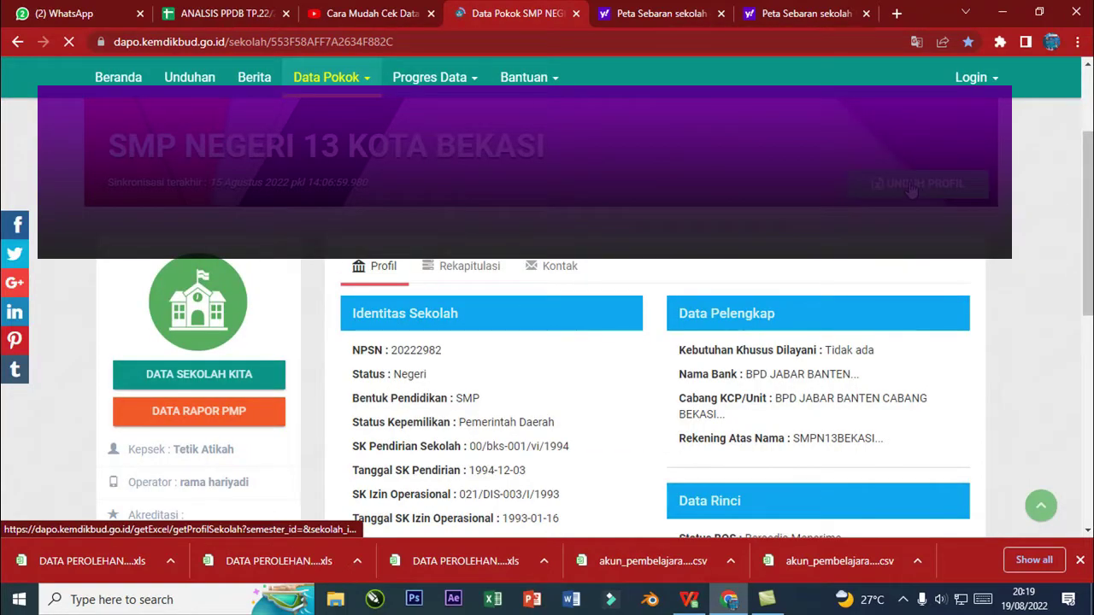
{"action": "scroll", "coordinate": [487, 294], "scroll_direction": "down", "scroll_amount": 2}
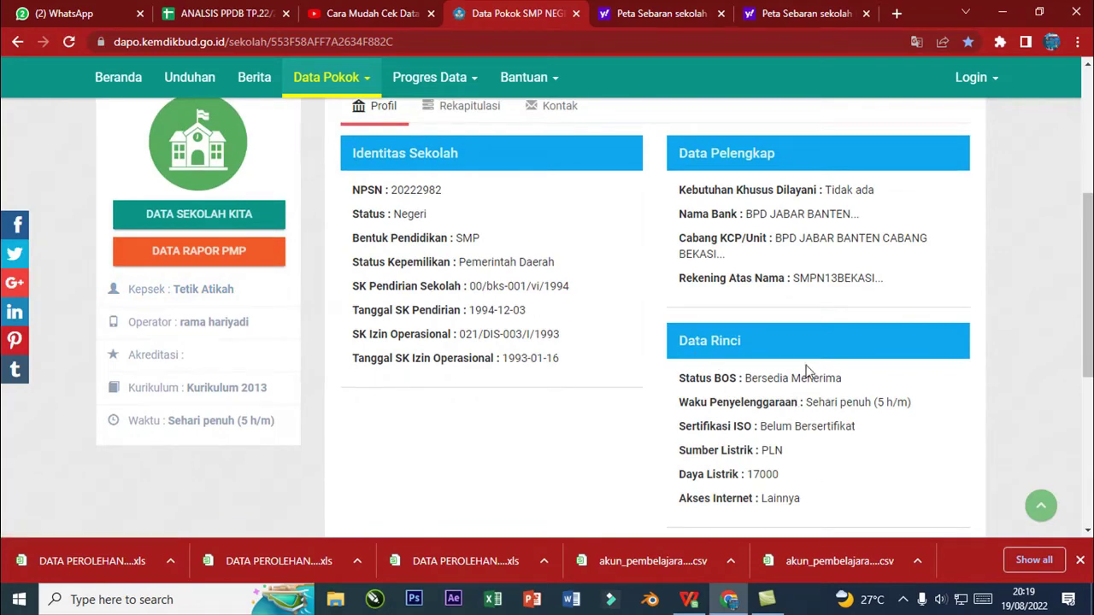
{"action": "scroll", "coordinate": [806, 370], "scroll_direction": "up", "scroll_amount": 3}
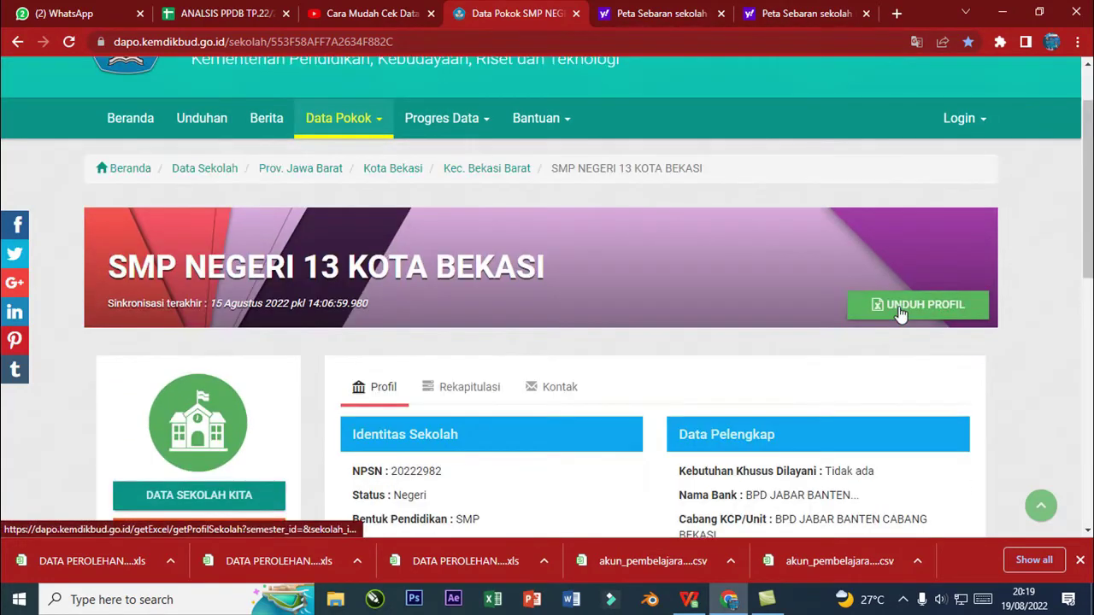
{"action": "left_click", "coordinate": [900, 313]}
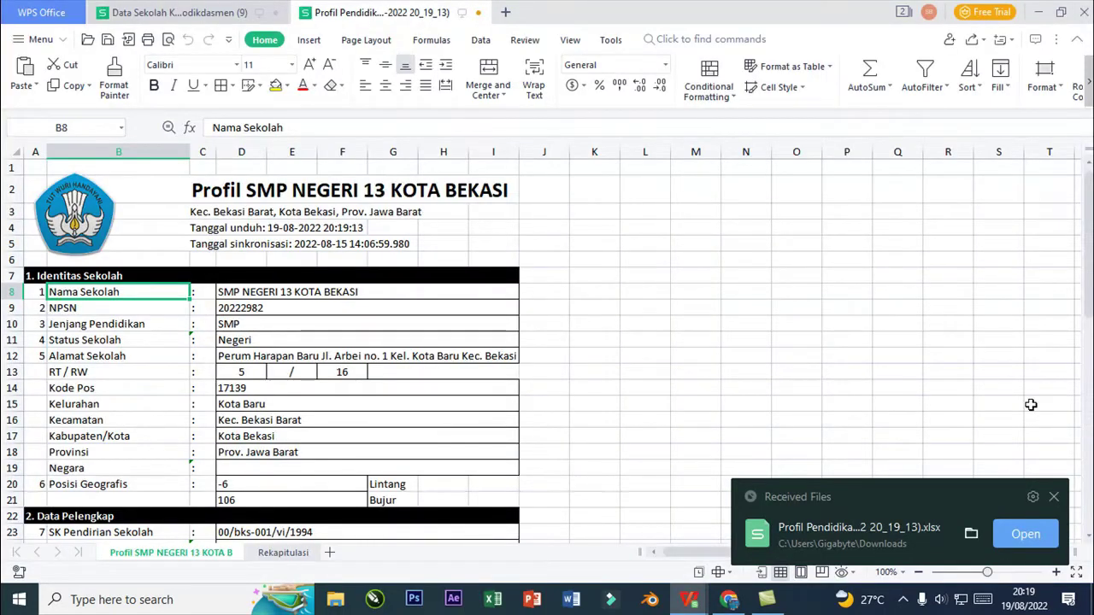
{"action": "left_click", "coordinate": [1054, 496]}
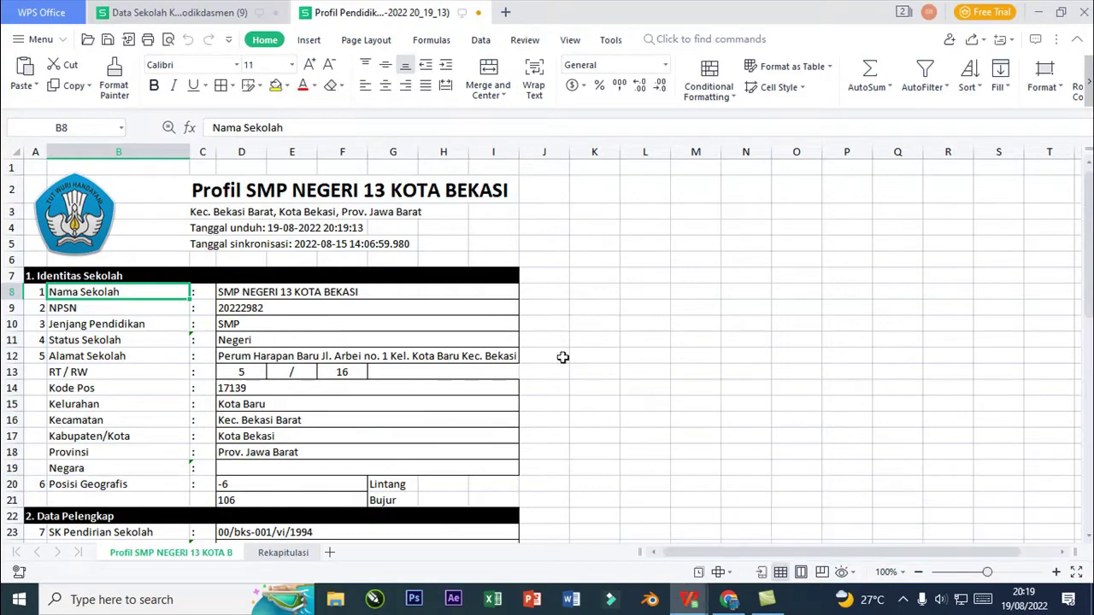
Examine the downloaded profile sheet from Identitas Sekolah through Data Lainnya, including the school's website and bank fields.
{"action": "left_click", "coordinate": [346, 254]}
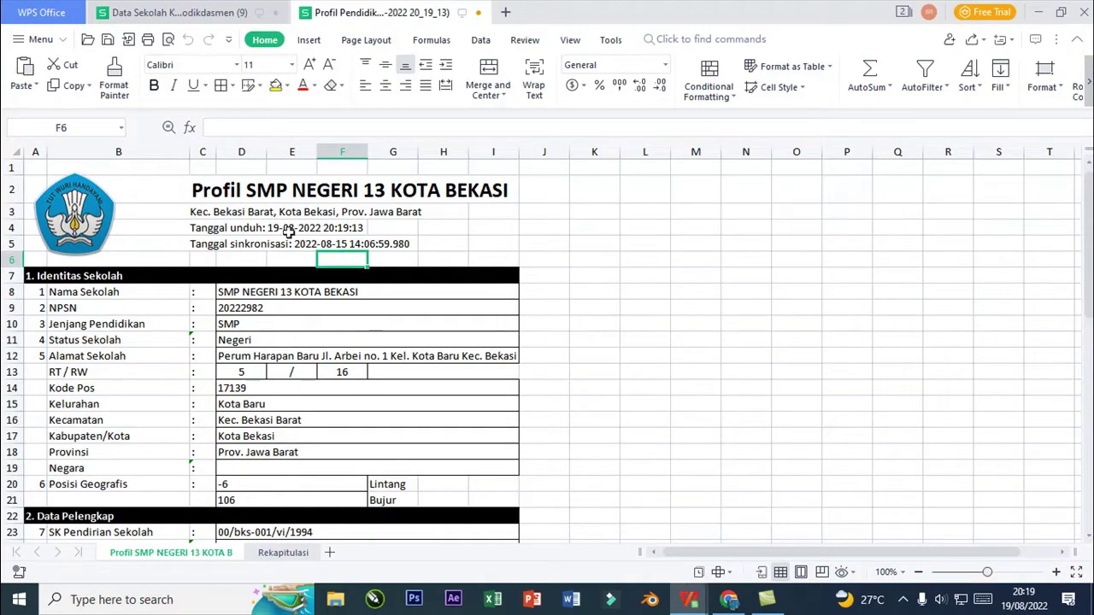
{"action": "scroll", "coordinate": [321, 321], "scroll_direction": "down", "scroll_amount": 4}
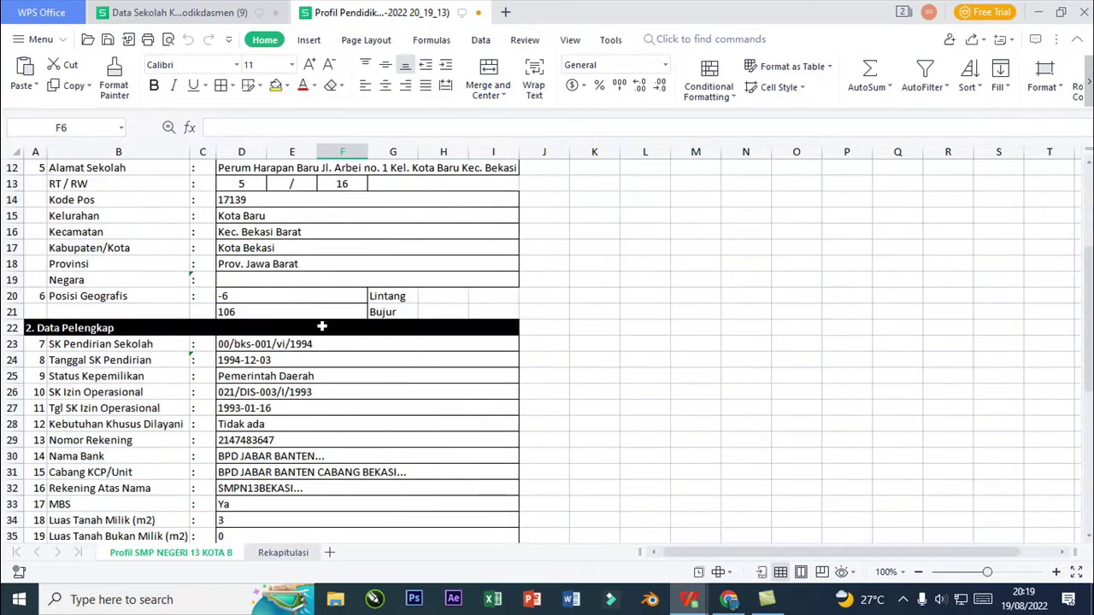
{"action": "scroll", "coordinate": [322, 326], "scroll_direction": "down", "scroll_amount": 11}
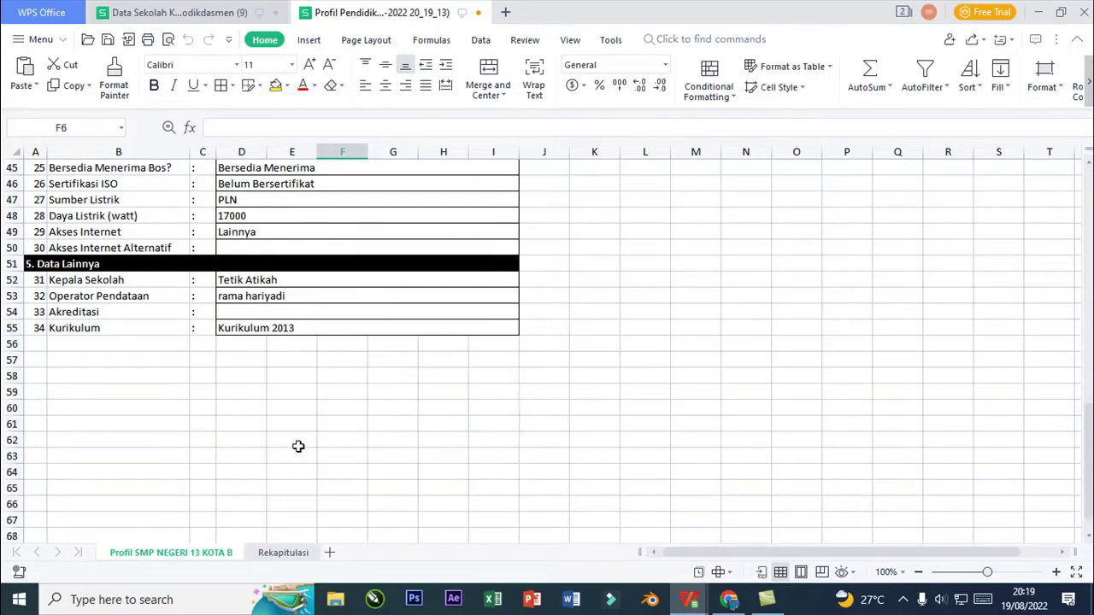
{"action": "scroll", "coordinate": [300, 427], "scroll_direction": "up", "scroll_amount": 15}
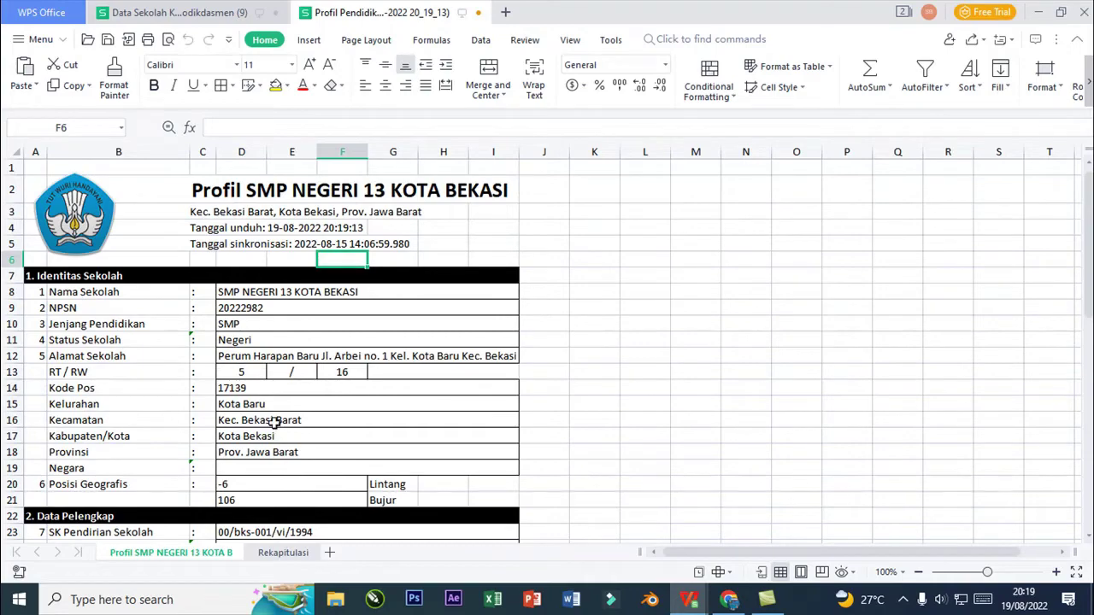
{"action": "scroll", "coordinate": [273, 422], "scroll_direction": "down", "scroll_amount": 8}
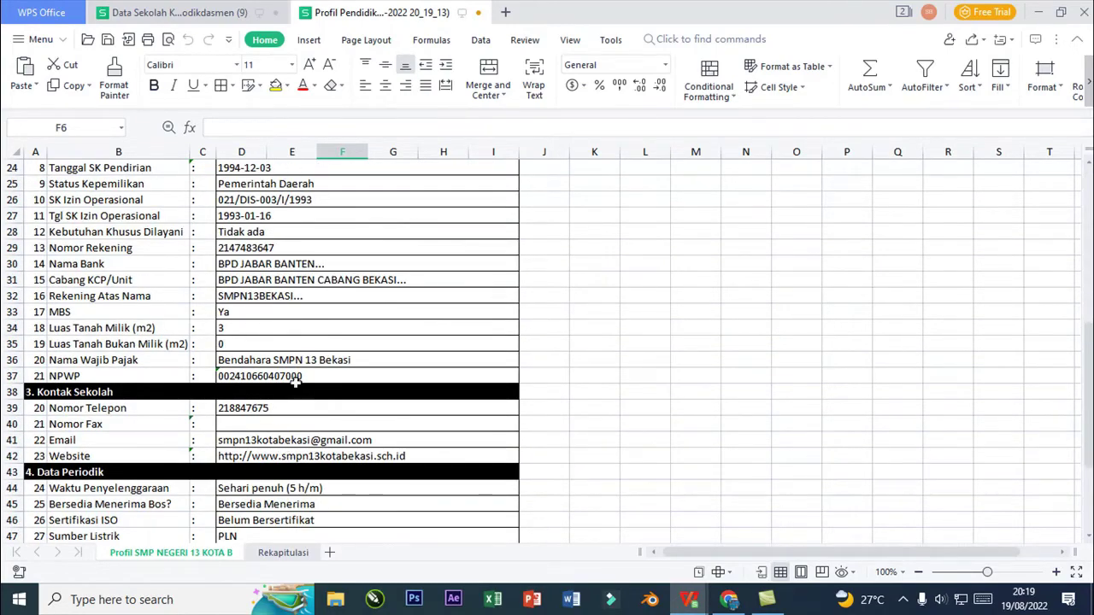
{"action": "right_click", "coordinate": [291, 460]}
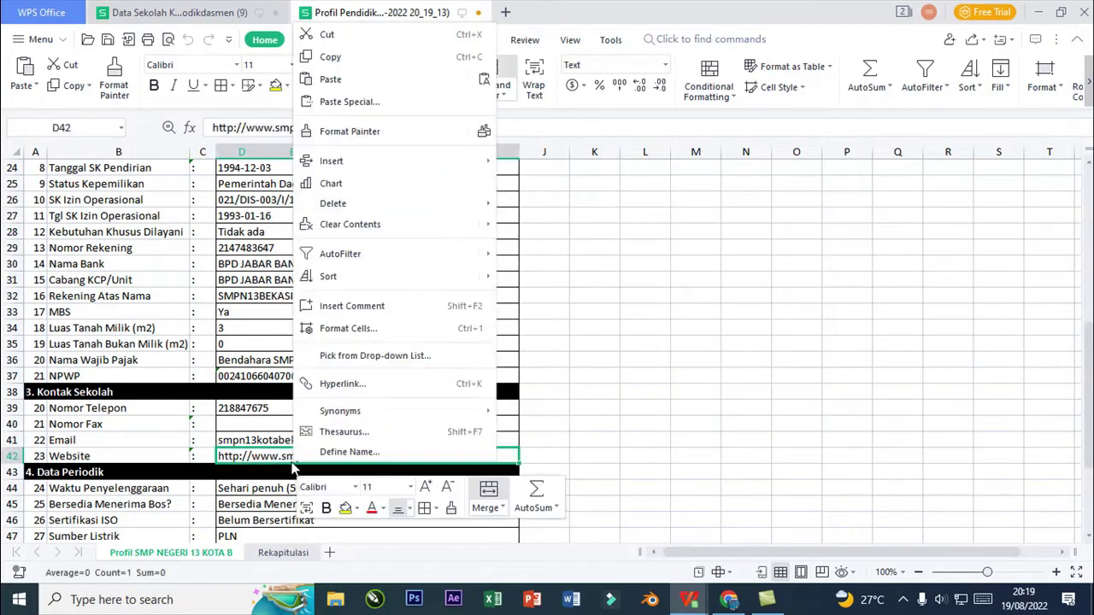
{"action": "left_click", "coordinate": [695, 272]}
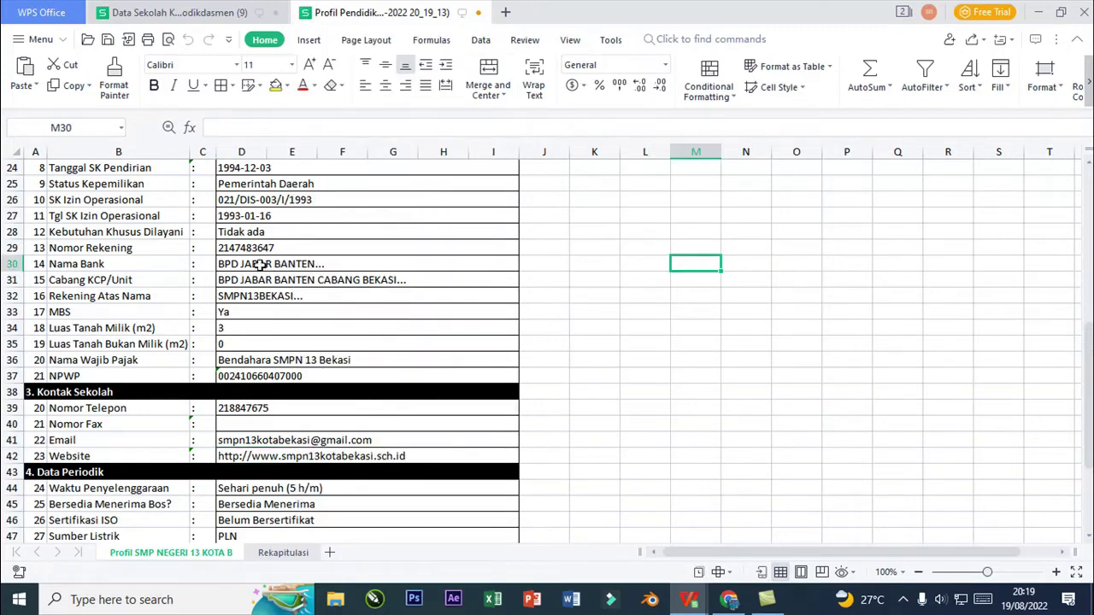
{"action": "scroll", "coordinate": [259, 265], "scroll_direction": "up", "scroll_amount": 1}
{"action": "scroll", "coordinate": [259, 263], "scroll_direction": "up", "scroll_amount": 3}
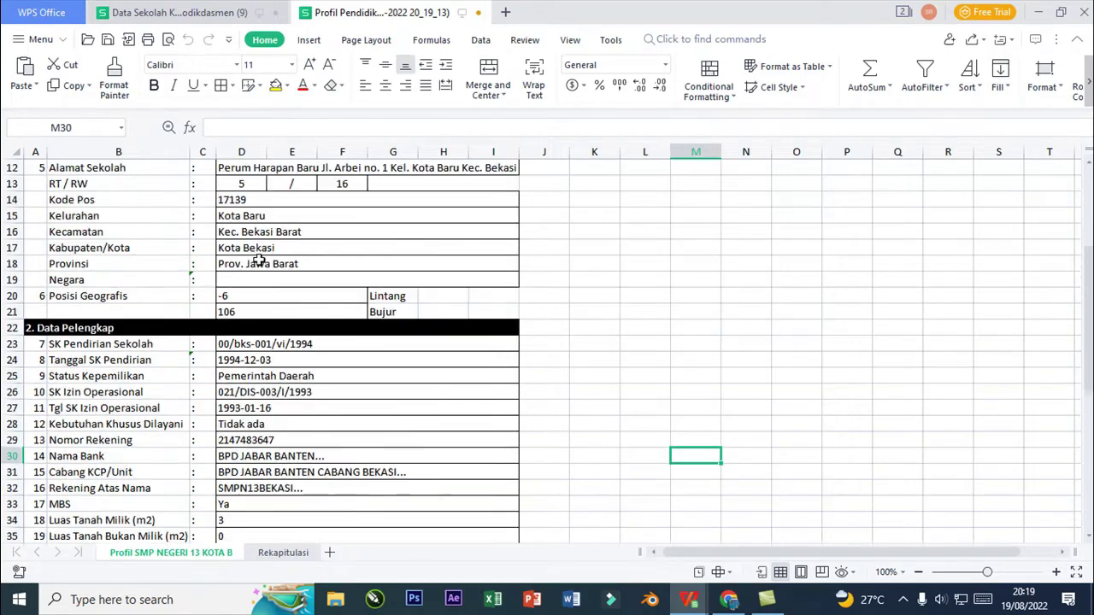
{"action": "scroll", "coordinate": [259, 263], "scroll_direction": "up", "scroll_amount": 1}
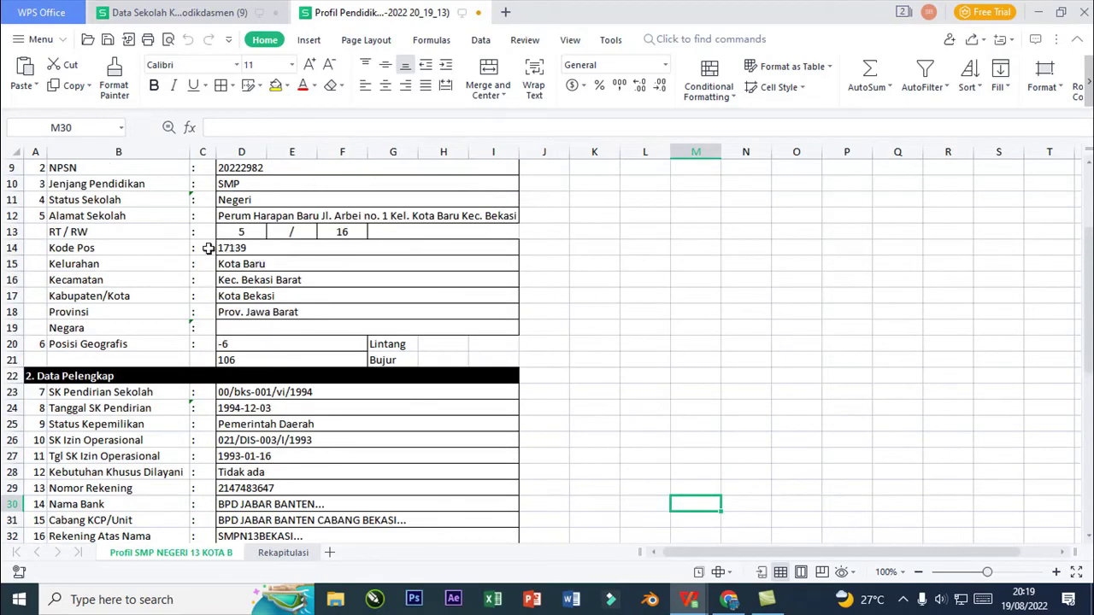
Check the Alamat Sekolah entry and review the SMP NEGERI 13 KOTA BEKASI profile sheet down to Data Lainnya.
{"action": "scroll", "coordinate": [279, 336], "scroll_direction": "up", "scroll_amount": 2}
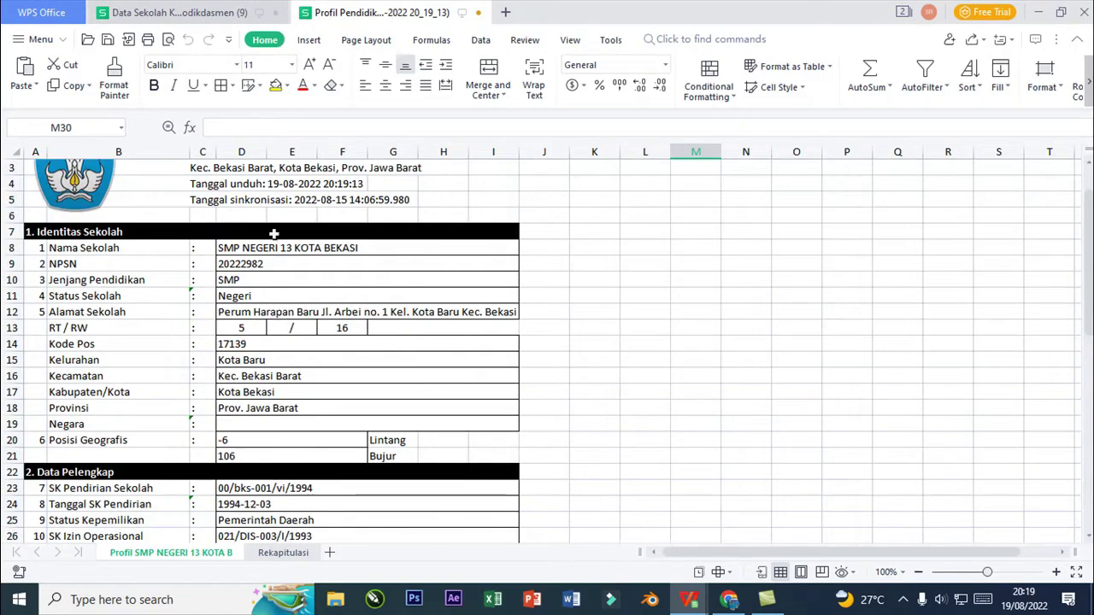
{"action": "left_click", "coordinate": [241, 316]}
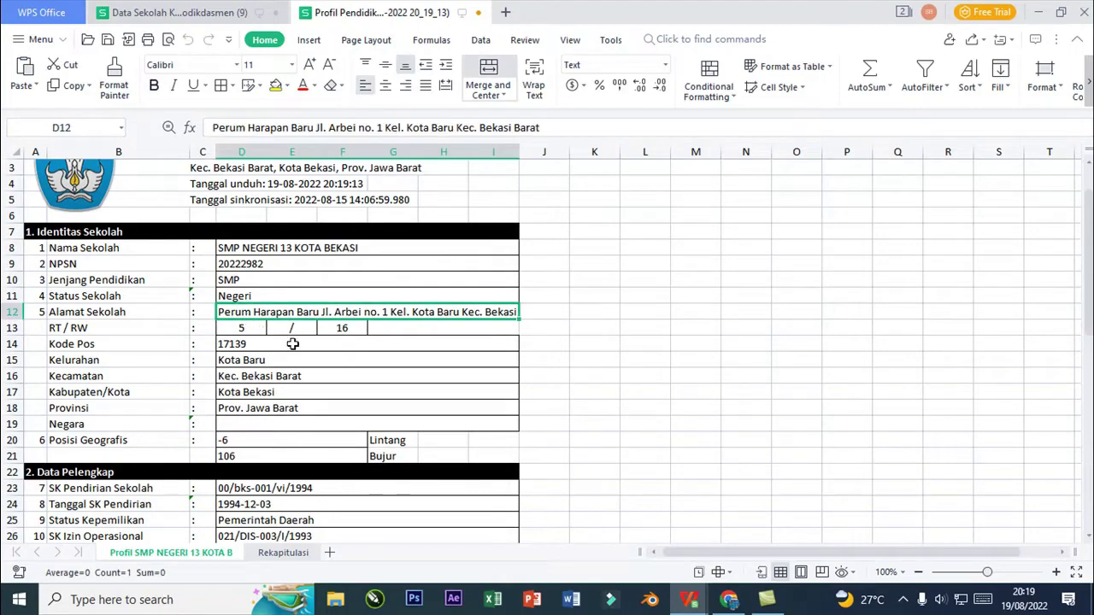
{"action": "scroll", "coordinate": [292, 343], "scroll_direction": "down", "scroll_amount": 13}
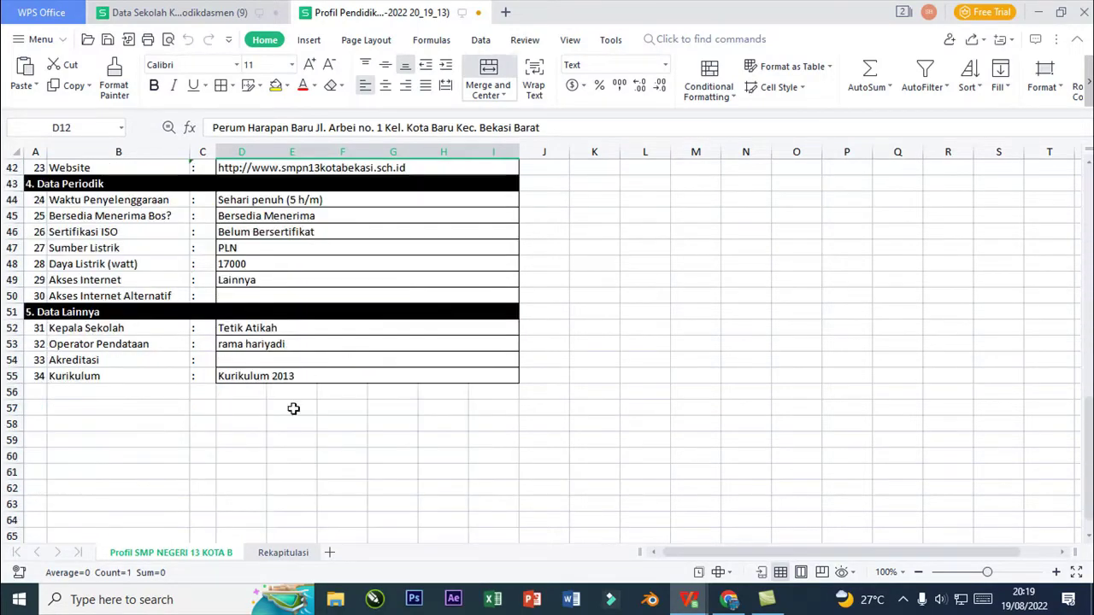
{"action": "scroll", "coordinate": [283, 404], "scroll_direction": "up", "scroll_amount": 9}
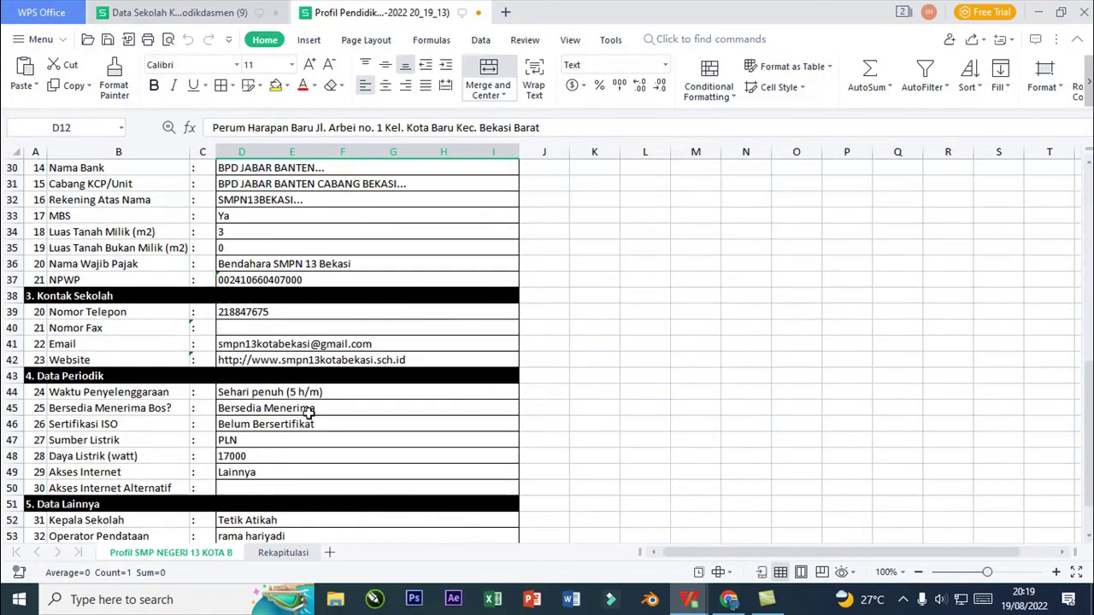
Open the Rekapitulasi sheet and examine the PD values for Laki - Laki, Perempuan and the total.
{"action": "left_click", "coordinate": [283, 552]}
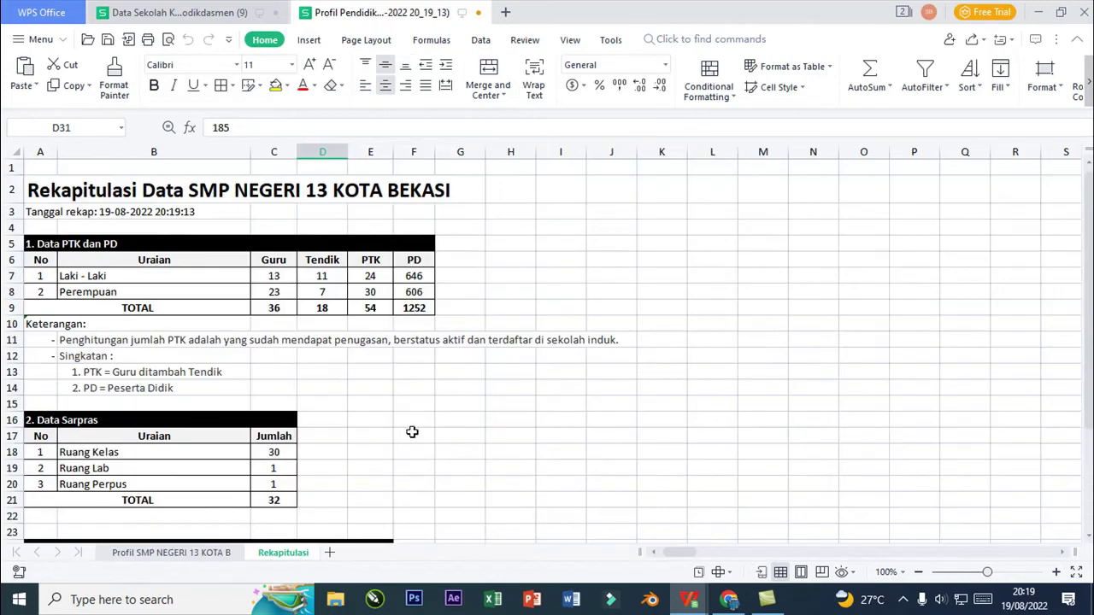
{"action": "left_click", "coordinate": [413, 276]}
{"action": "left_click", "coordinate": [419, 292]}
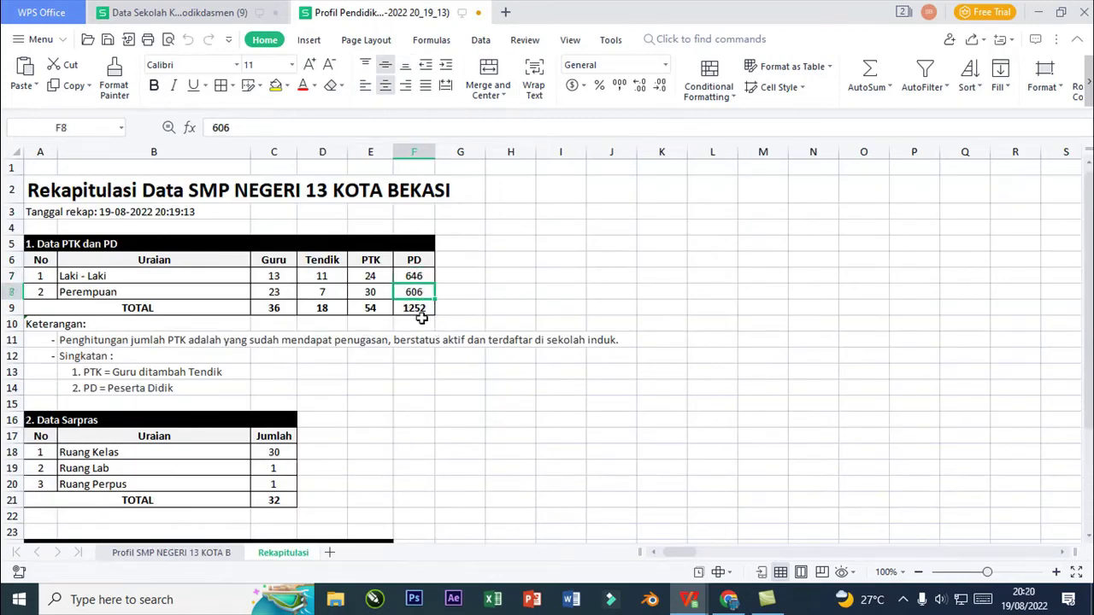
{"action": "left_click", "coordinate": [420, 309]}
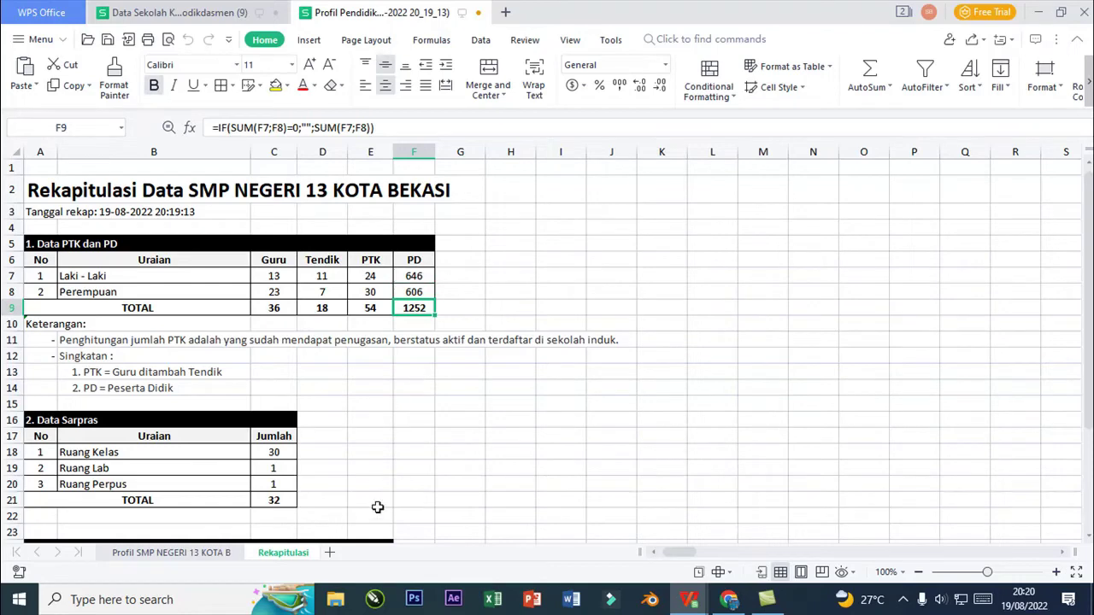
Examine the Data Rombongan Belajar totals for Kelas 7, Kelas 8 and Kelas 9.
{"action": "scroll", "coordinate": [288, 467], "scroll_direction": "down", "scroll_amount": 6}
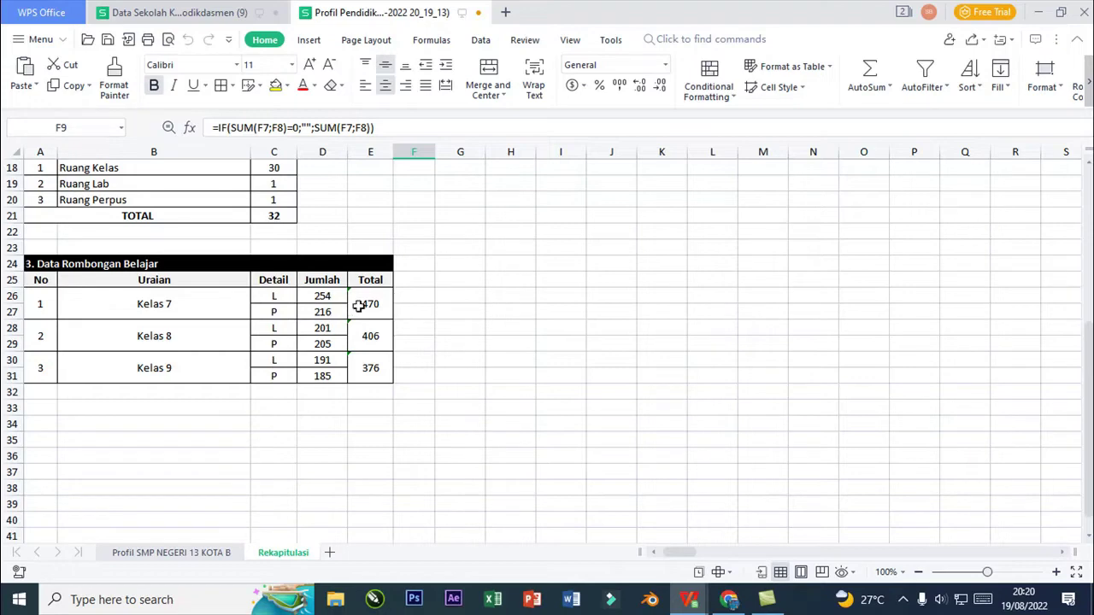
{"action": "left_click", "coordinate": [372, 362]}
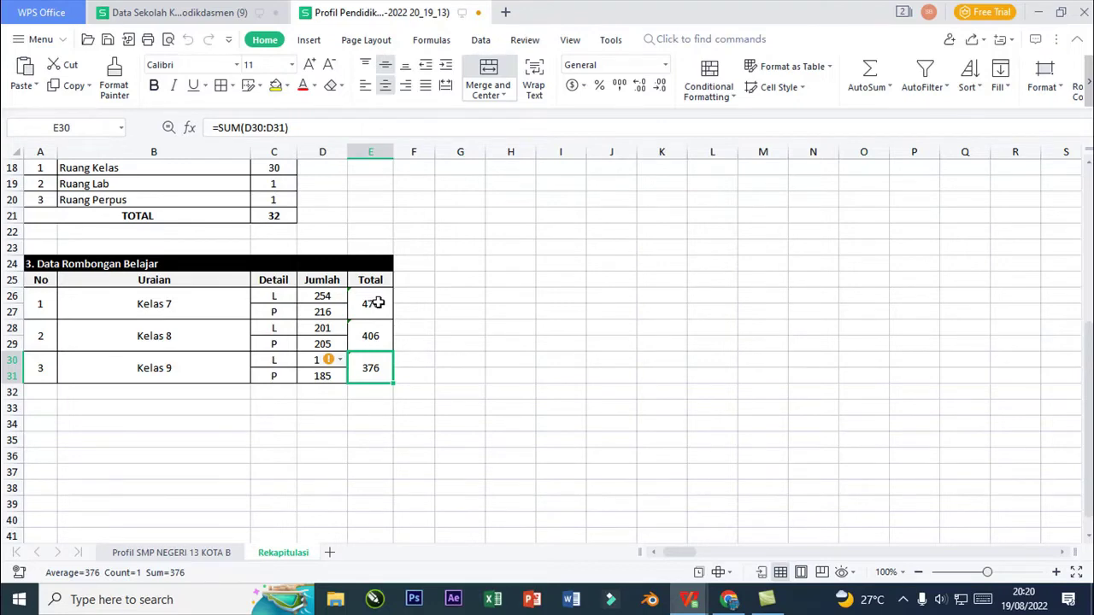
{"action": "left_click", "coordinate": [376, 335]}
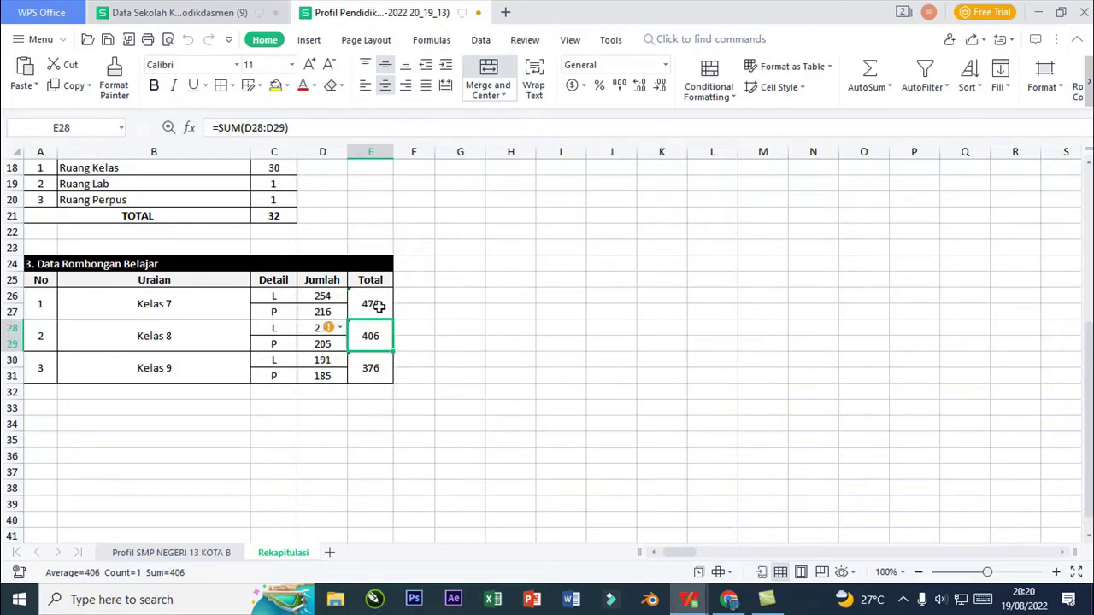
{"action": "left_click", "coordinate": [383, 311]}
{"action": "left_click", "coordinate": [381, 336]}
{"action": "left_click", "coordinate": [382, 371]}
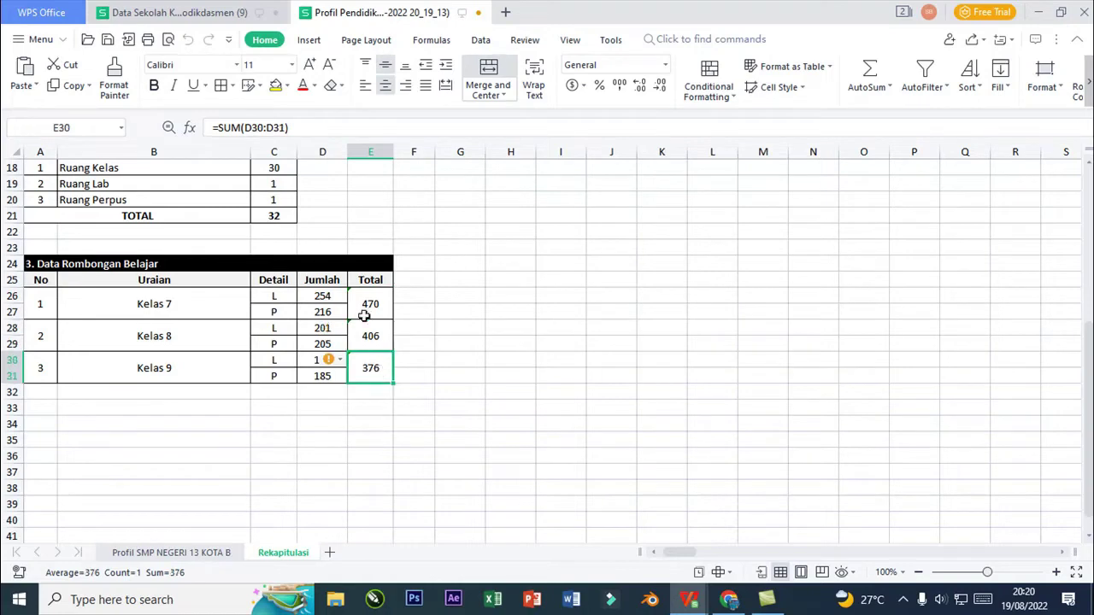
{"action": "left_click", "coordinate": [366, 312]}
{"action": "left_click", "coordinate": [368, 337]}
{"action": "left_click", "coordinate": [371, 367]}
{"action": "left_click", "coordinate": [371, 303]}
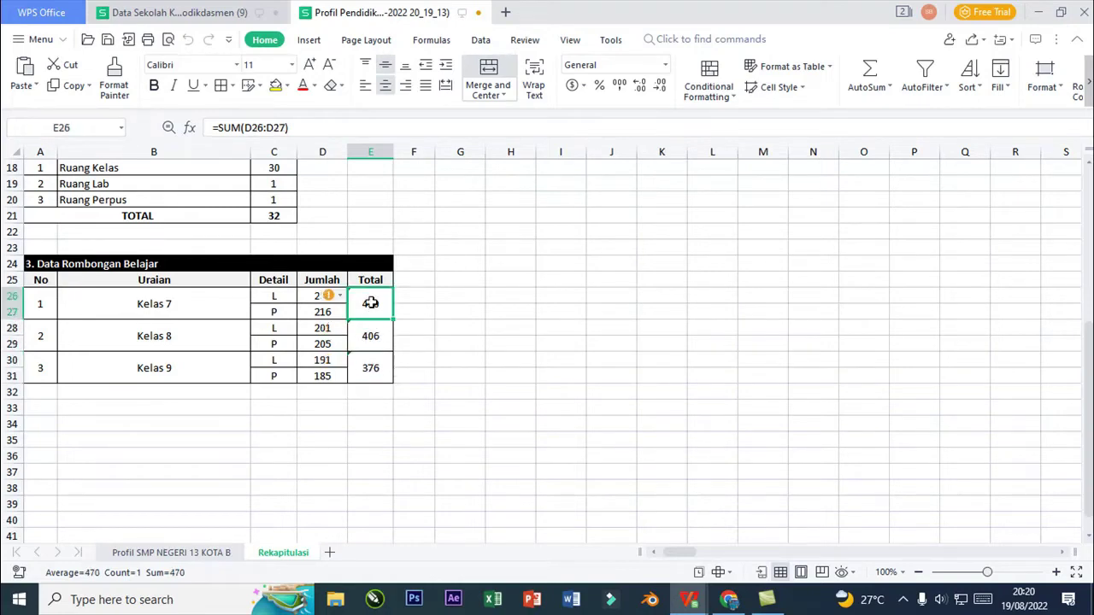
{"action": "scroll", "coordinate": [407, 328], "scroll_direction": "up", "scroll_amount": 6}
{"action": "scroll", "coordinate": [403, 342], "scroll_direction": "down", "scroll_amount": 6}
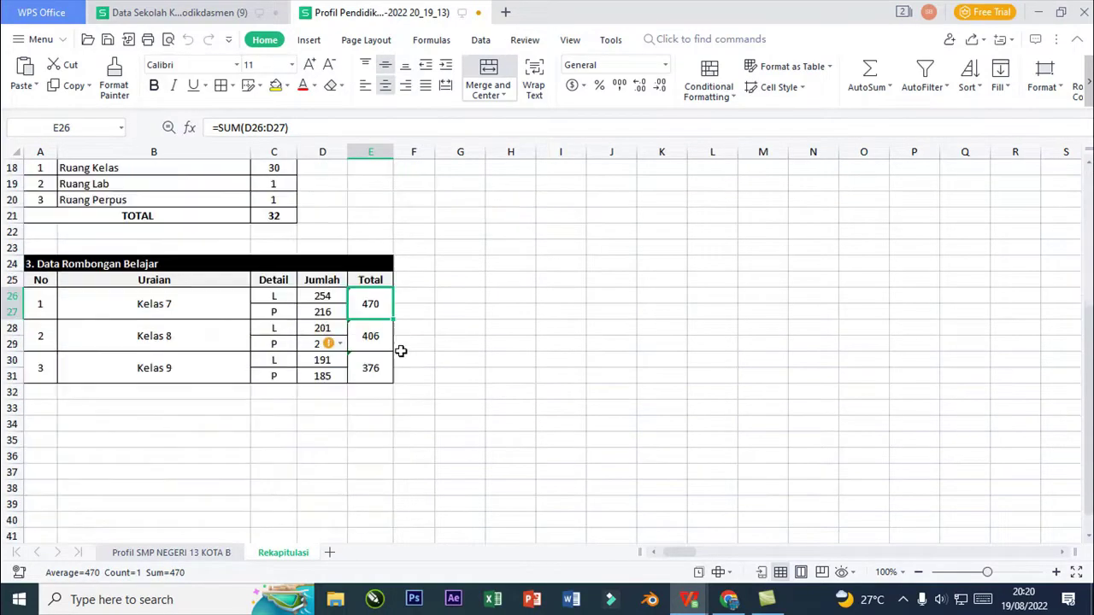
{"action": "left_click", "coordinate": [368, 366]}
{"action": "left_click", "coordinate": [374, 334]}
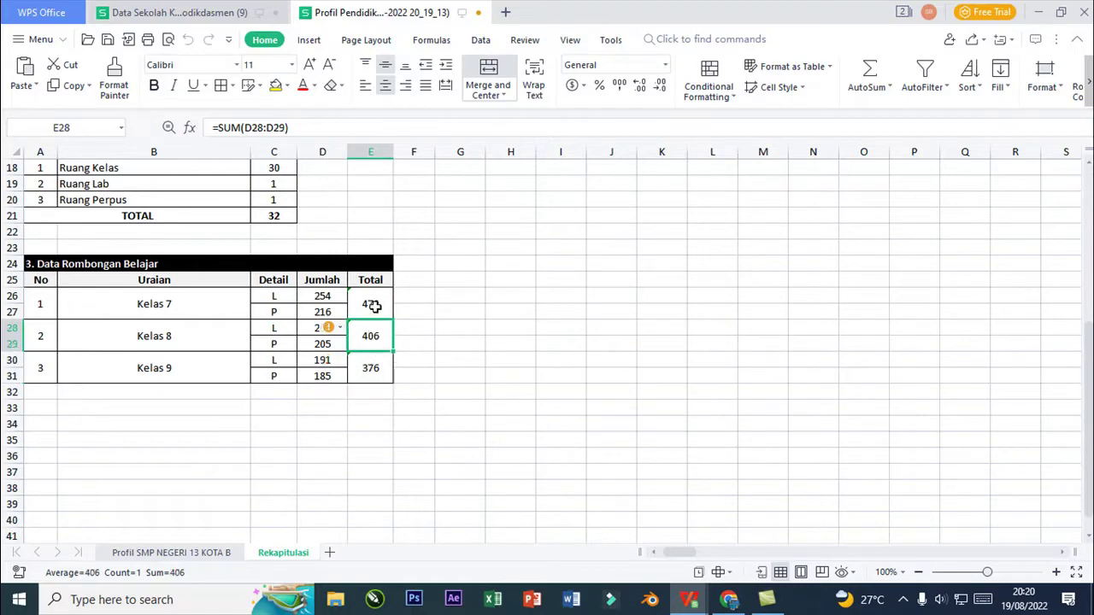
{"action": "left_click", "coordinate": [371, 304]}
{"action": "left_click", "coordinate": [371, 339]}
{"action": "left_click", "coordinate": [417, 339]}
Format the Kelas 8 total in cell E28 as dark red, bold text at font size 18.
{"action": "left_click", "coordinate": [376, 338]}
{"action": "left_click", "coordinate": [313, 86]}
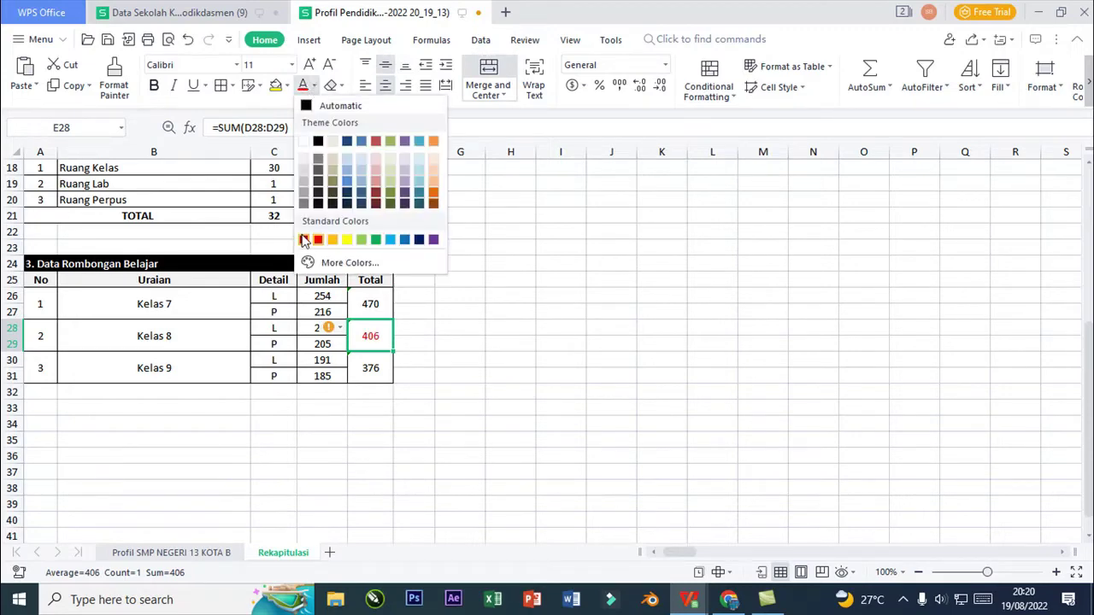
{"action": "left_click", "coordinate": [304, 240]}
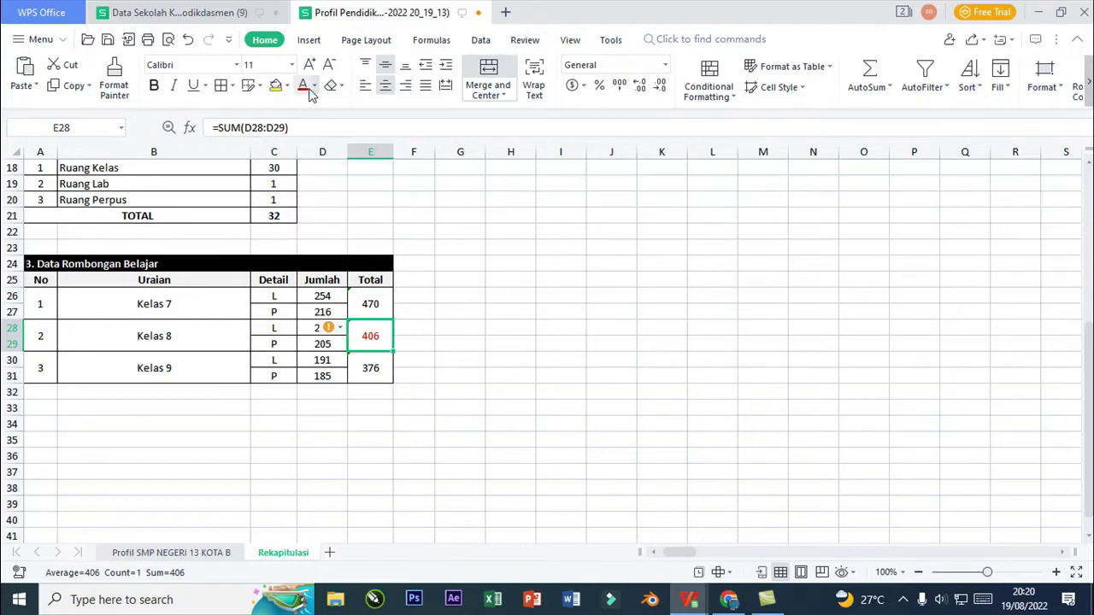
{"action": "left_click", "coordinate": [154, 85]}
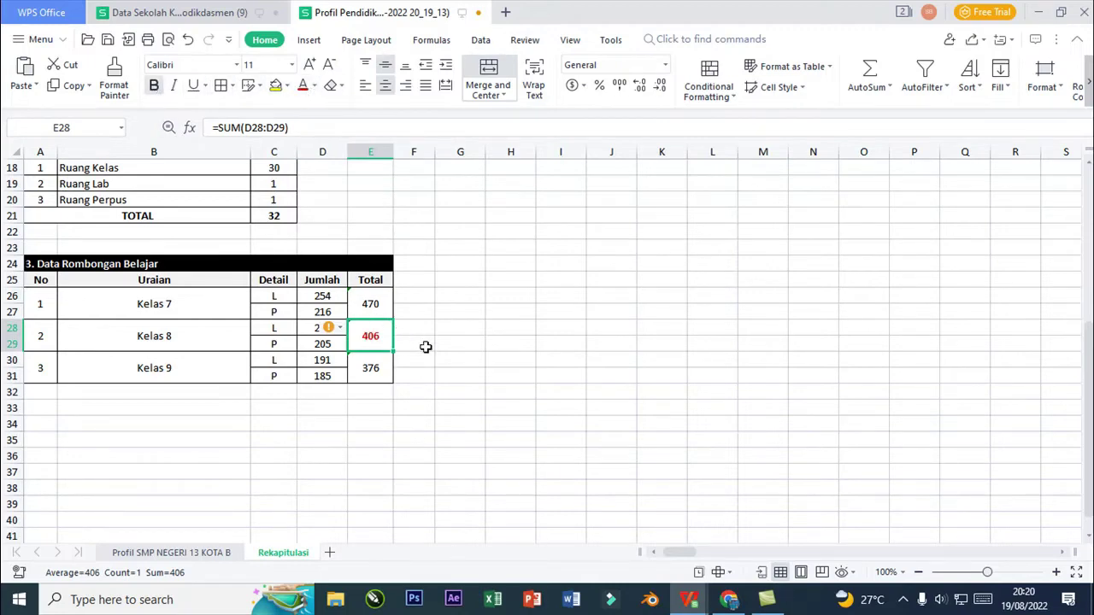
{"action": "left_click", "coordinate": [292, 65]}
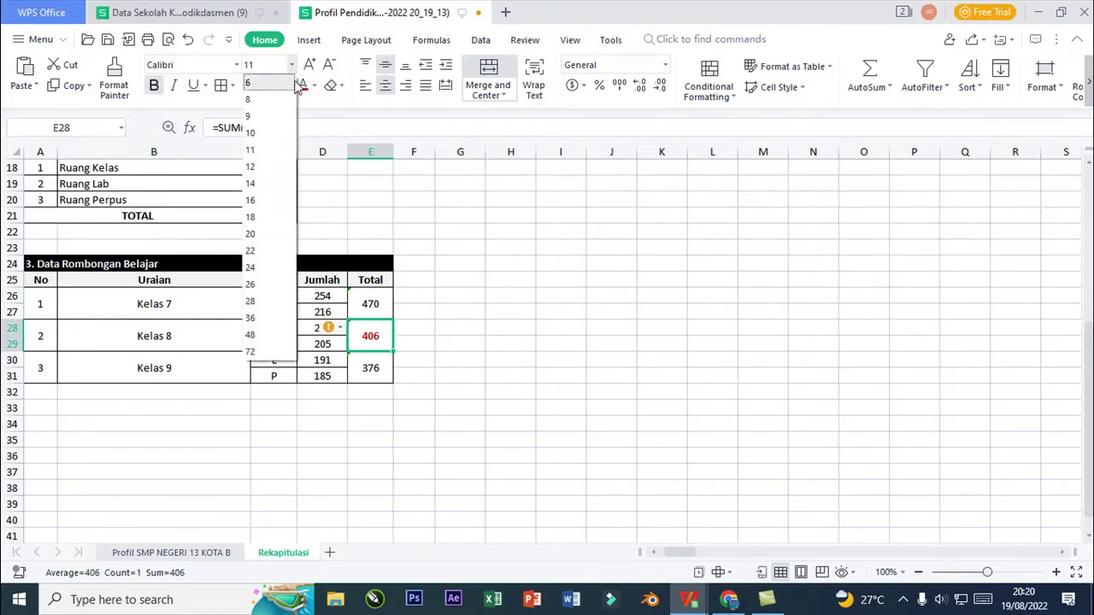
{"action": "left_click", "coordinate": [257, 217]}
{"action": "left_click", "coordinate": [444, 345]}
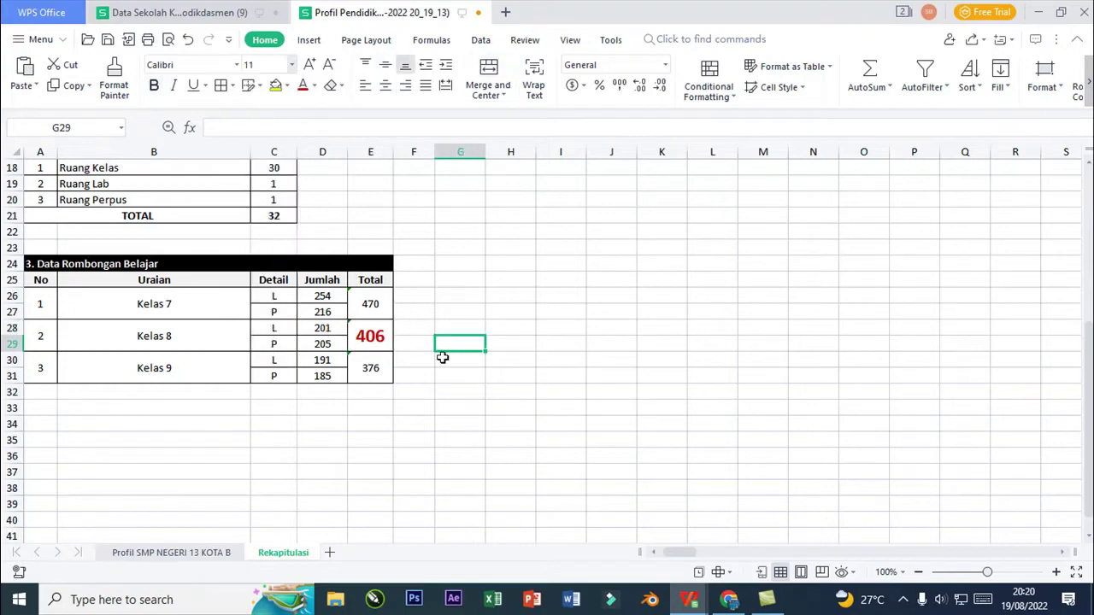
{"action": "left_click", "coordinate": [367, 335]}
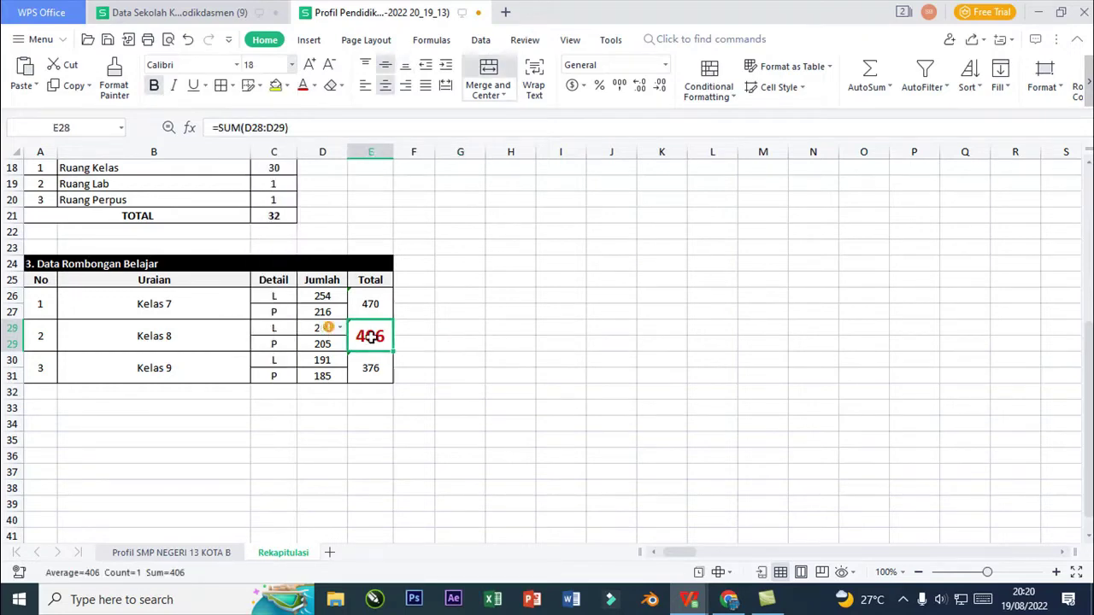
{"action": "left_click", "coordinate": [462, 342]}
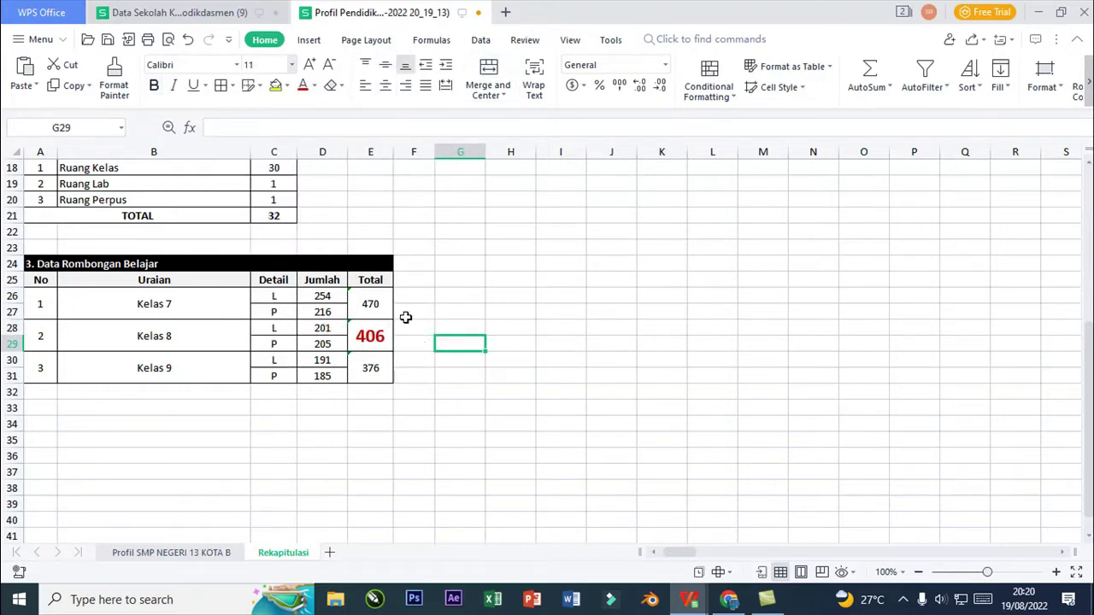
Review the PTK, PD and Sarpras tables once more and close the SMP NEGERI 13 KOTA B profile workbook.
{"action": "scroll", "coordinate": [331, 313], "scroll_direction": "up", "scroll_amount": 6}
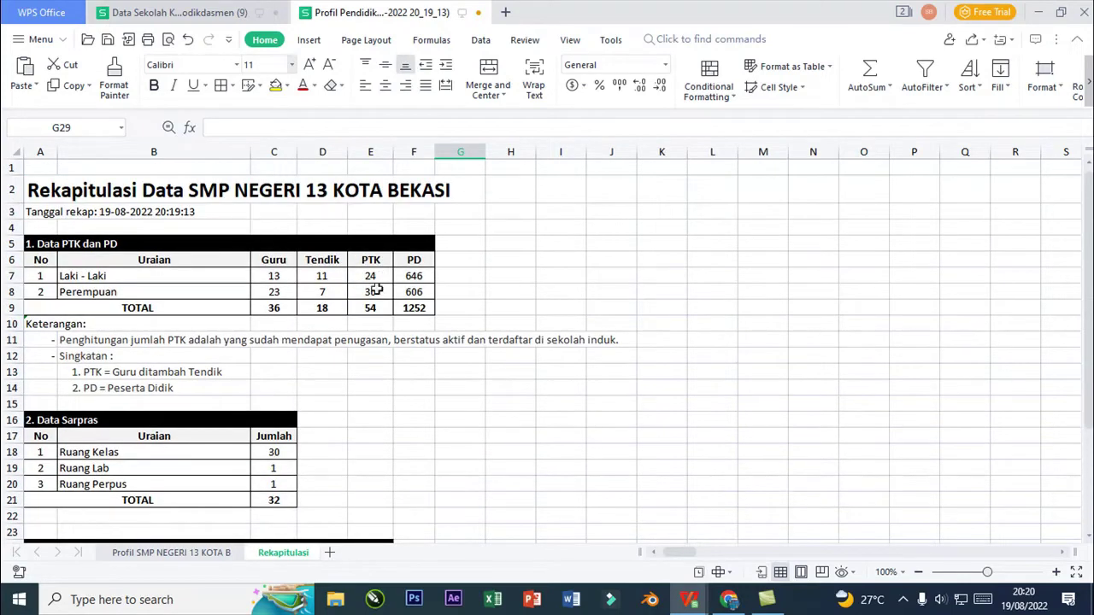
{"action": "scroll", "coordinate": [496, 299], "scroll_direction": "down", "scroll_amount": 3}
{"action": "scroll", "coordinate": [342, 346], "scroll_direction": "up", "scroll_amount": 3}
{"action": "left_click", "coordinate": [478, 14]}
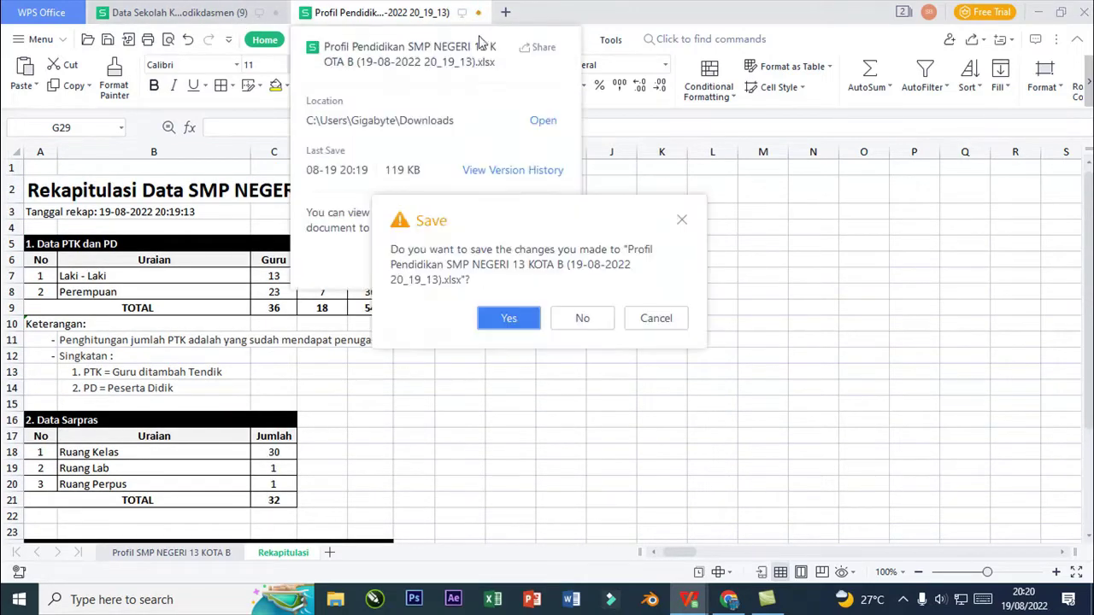
{"action": "left_click", "coordinate": [539, 318]}
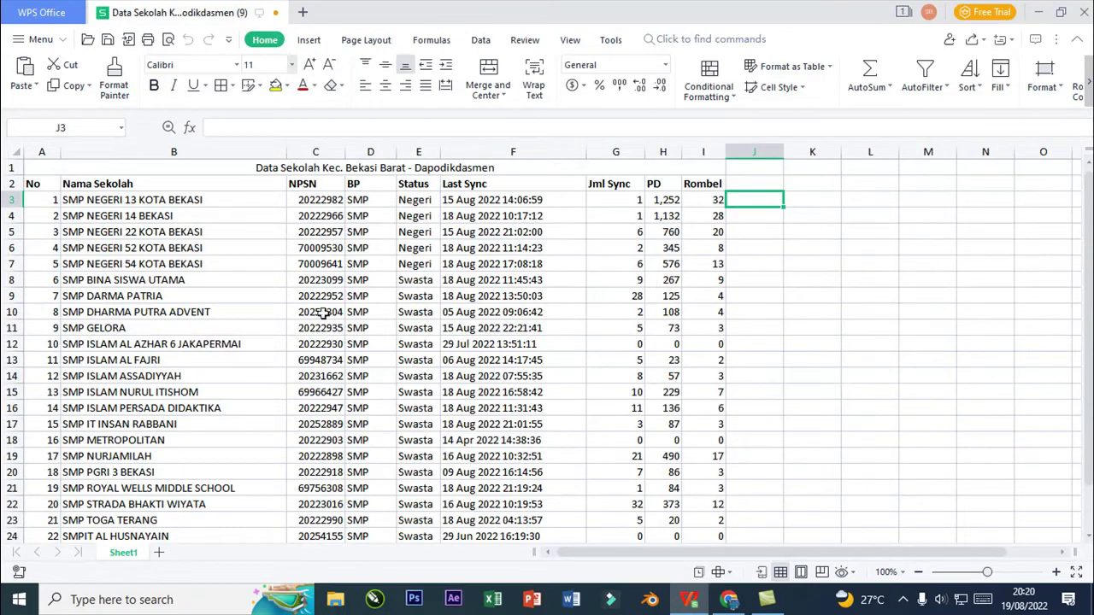
Look through the Kec. Bekasi Barat school list and select SMP TOGA TERANG.
{"action": "left_click", "coordinate": [173, 297]}
{"action": "left_click", "coordinate": [120, 217]}
{"action": "scroll", "coordinate": [149, 324], "scroll_direction": "down", "scroll_amount": 3}
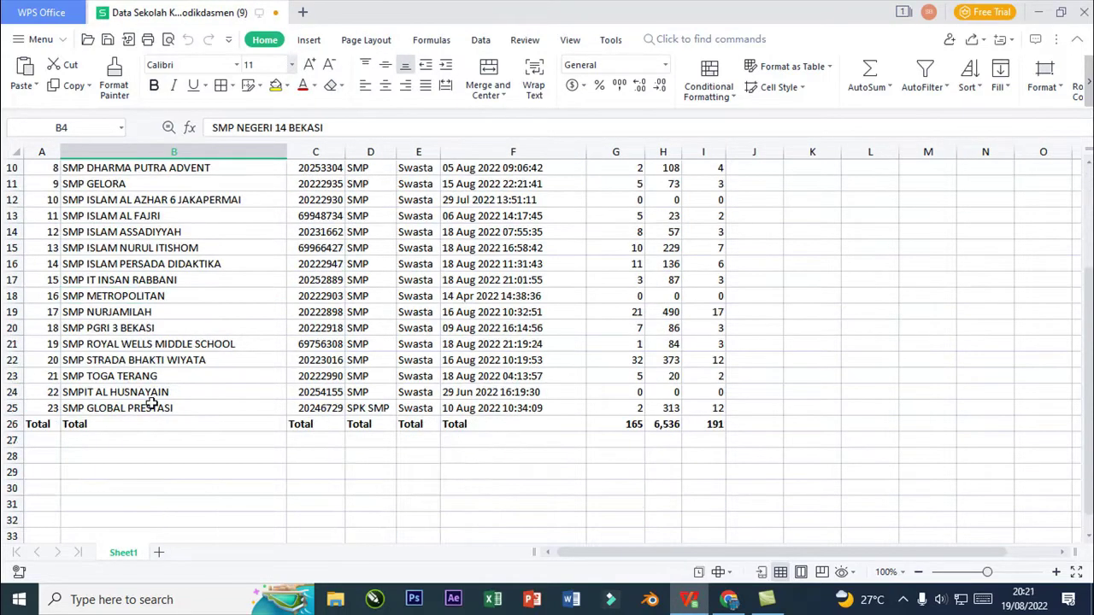
{"action": "scroll", "coordinate": [219, 395], "scroll_direction": "up", "scroll_amount": 3}
{"action": "scroll", "coordinate": [285, 443], "scroll_direction": "down", "scroll_amount": 3}
{"action": "left_click", "coordinate": [115, 379]}
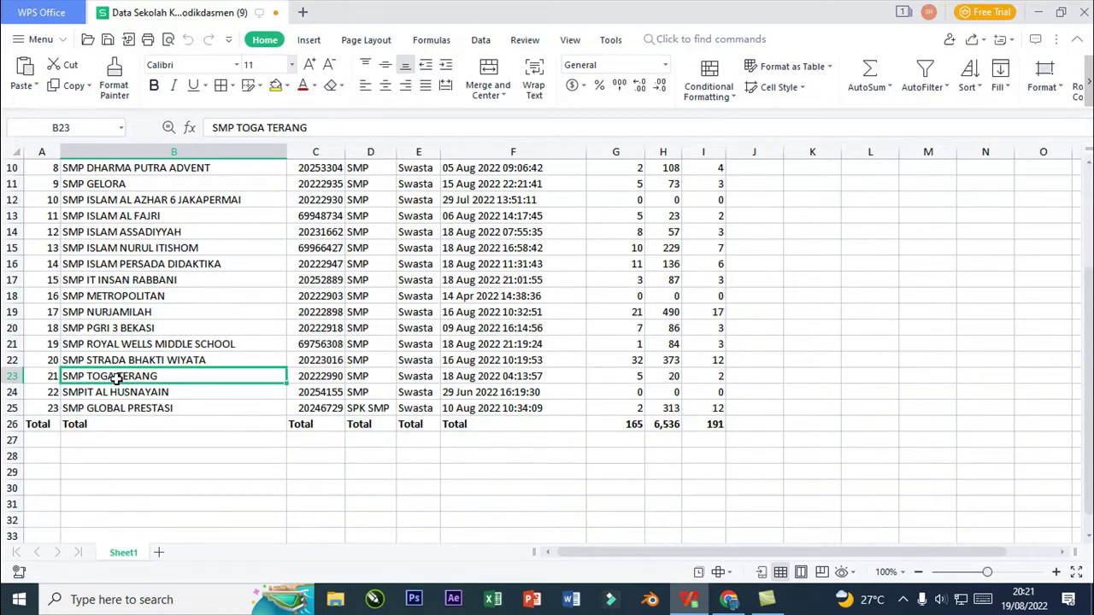
Switch to Chrome, return to the Kec. Bekasi Barat school list and open the SMP TOGA TERANG page.
{"action": "left_click", "coordinate": [729, 599]}
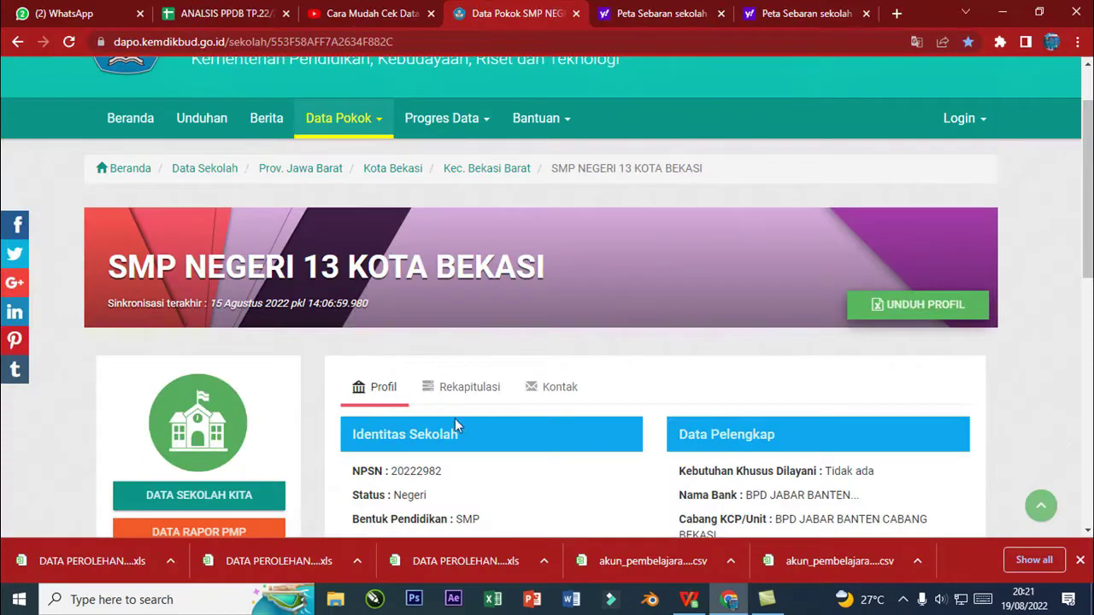
{"action": "scroll", "coordinate": [455, 418], "scroll_direction": "down", "scroll_amount": 3}
{"action": "scroll", "coordinate": [362, 359], "scroll_direction": "up", "scroll_amount": 4}
{"action": "left_click", "coordinate": [17, 41]}
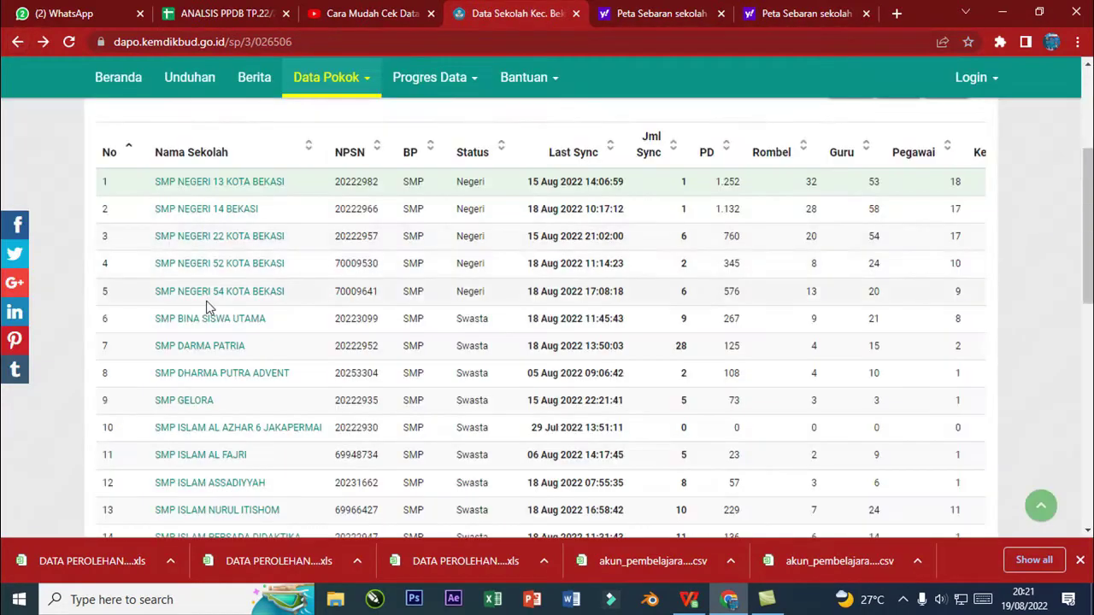
{"action": "scroll", "coordinate": [205, 257], "scroll_direction": "down", "scroll_amount": 3}
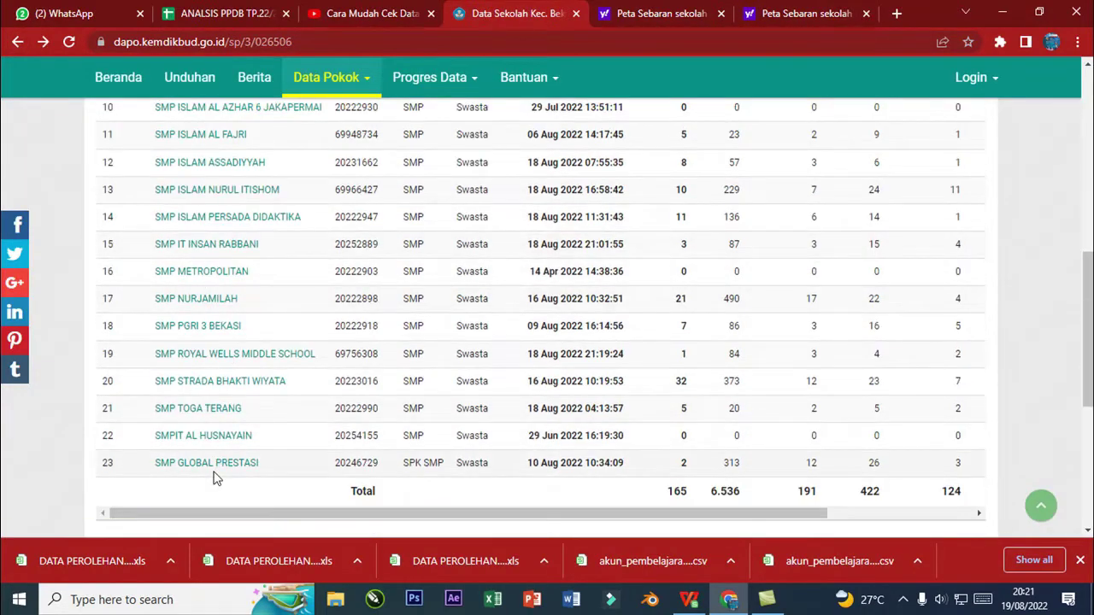
{"action": "left_click", "coordinate": [198, 409]}
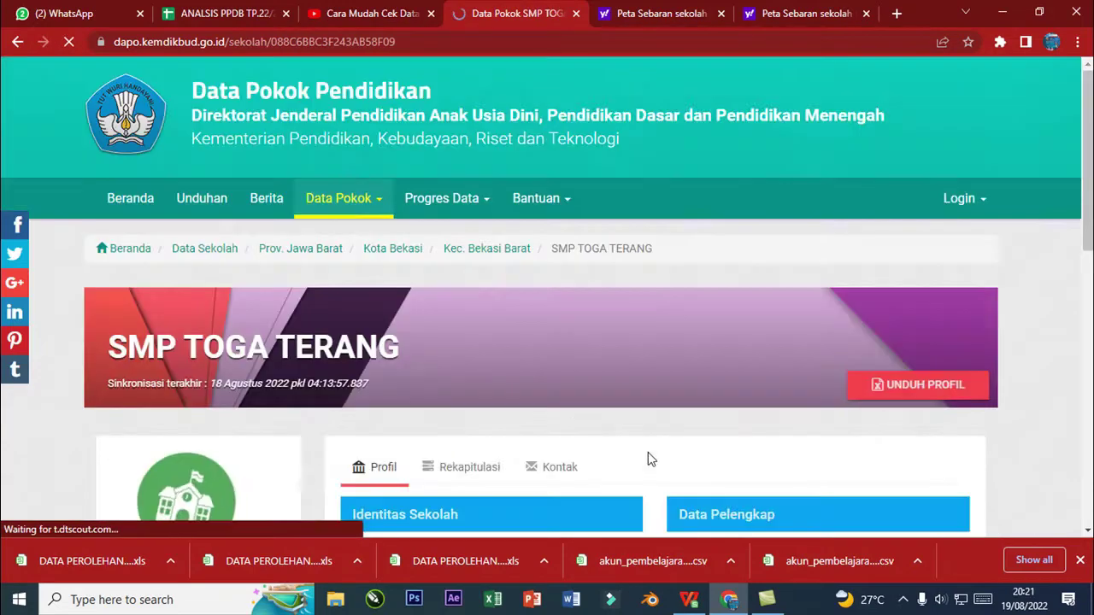
Look over the SMP TOGA TERANG page, download its profile as an Excel file opened in WPS Office, and dismiss the received-files notice.
{"action": "scroll", "coordinate": [902, 412], "scroll_direction": "down", "scroll_amount": 4}
{"action": "scroll", "coordinate": [889, 411], "scroll_direction": "up", "scroll_amount": 3}
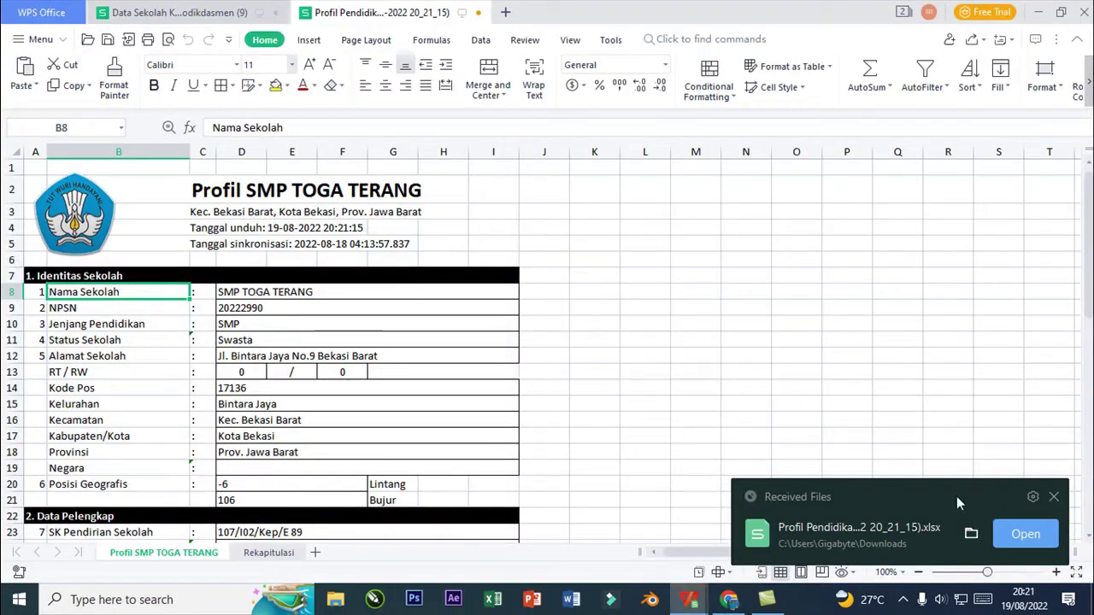
{"action": "left_click", "coordinate": [1056, 497]}
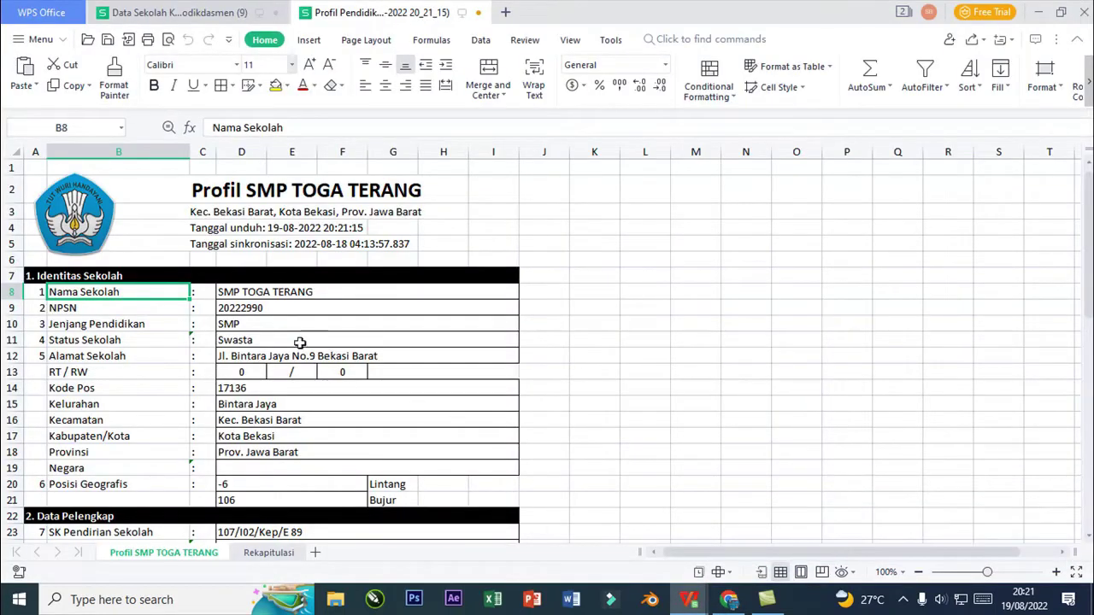
Examine the identity, supplementary, contact, periodic and other data sections on the SMP TOGA TERANG profile sheet.
{"action": "left_click", "coordinate": [282, 295]}
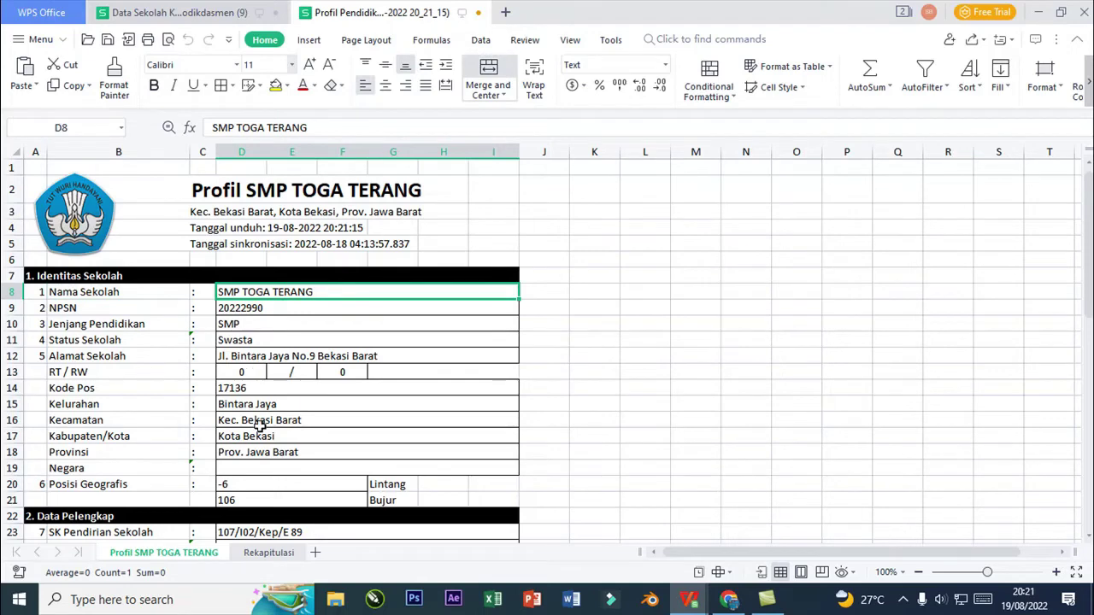
{"action": "scroll", "coordinate": [259, 427], "scroll_direction": "down", "scroll_amount": 4}
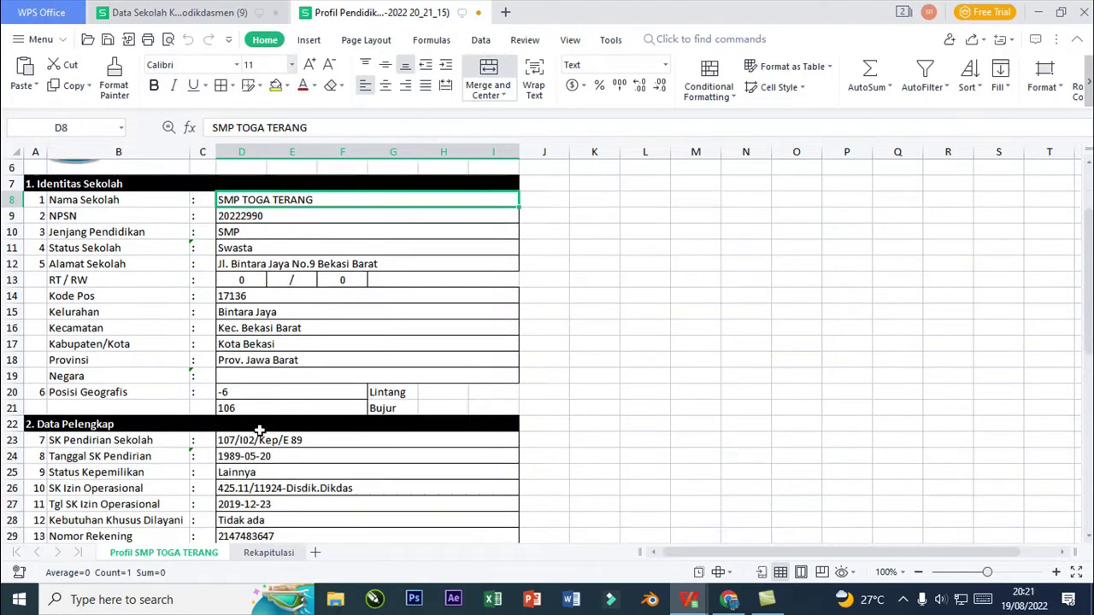
{"action": "scroll", "coordinate": [260, 429], "scroll_direction": "down", "scroll_amount": 1}
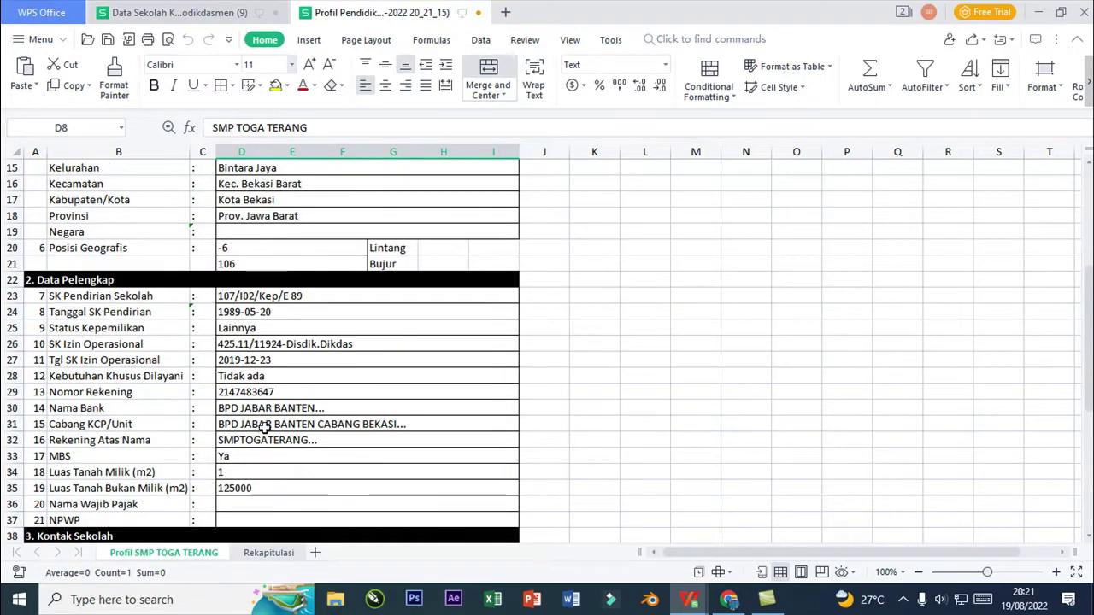
{"action": "left_click", "coordinate": [270, 411]}
{"action": "left_click", "coordinate": [272, 425]}
{"action": "left_click", "coordinate": [272, 439]}
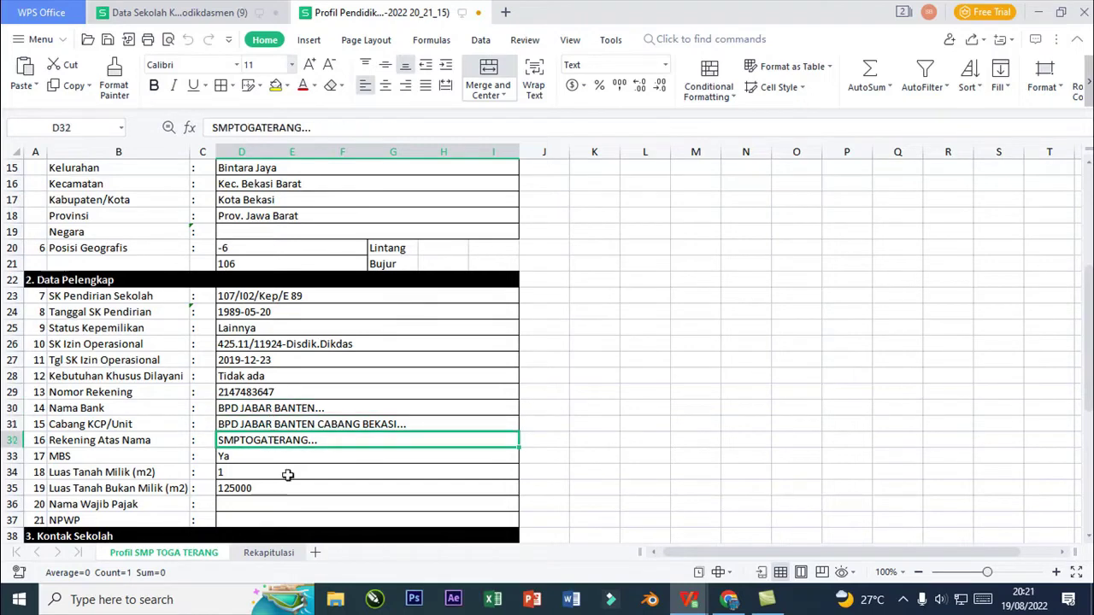
{"action": "scroll", "coordinate": [288, 476], "scroll_direction": "down", "scroll_amount": 2}
{"action": "scroll", "coordinate": [288, 475], "scroll_direction": "down", "scroll_amount": 5}
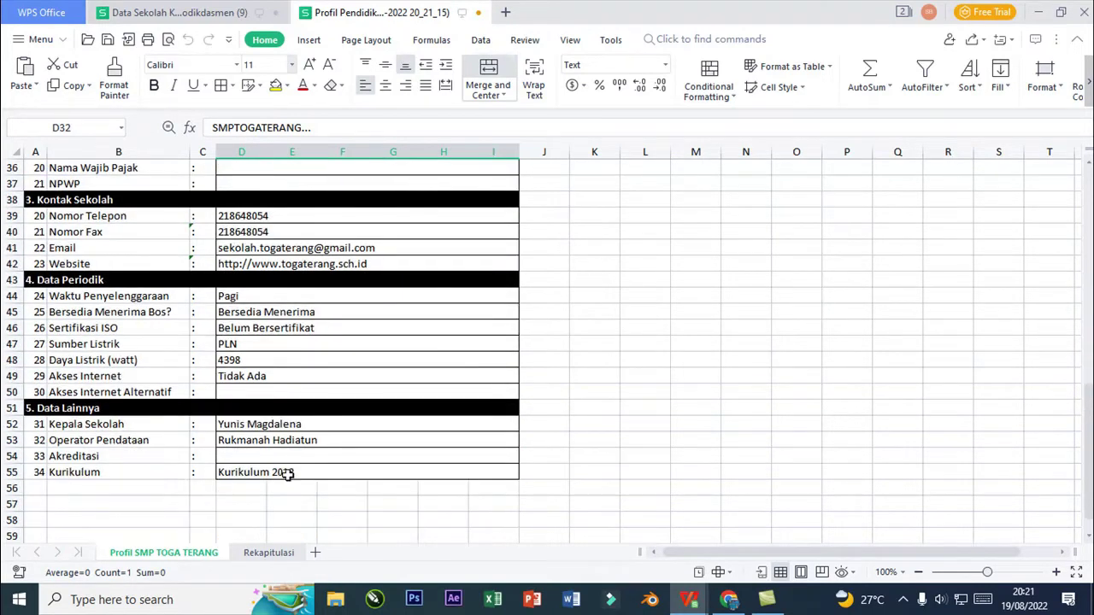
{"action": "left_click", "coordinate": [247, 461]}
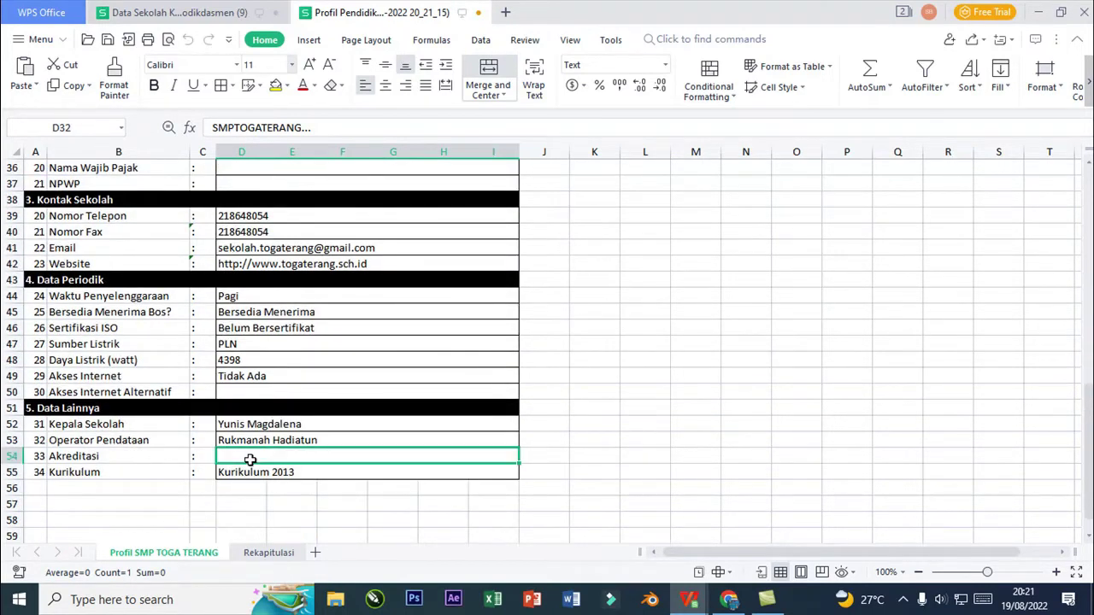
Open the Rekapitulasi sheet and examine the Data Rombongan Belajar totals for Kelas 7, Kelas 8 and Kelas 9.
{"action": "left_click", "coordinate": [261, 553]}
{"action": "scroll", "coordinate": [345, 442], "scroll_direction": "down", "scroll_amount": 3}
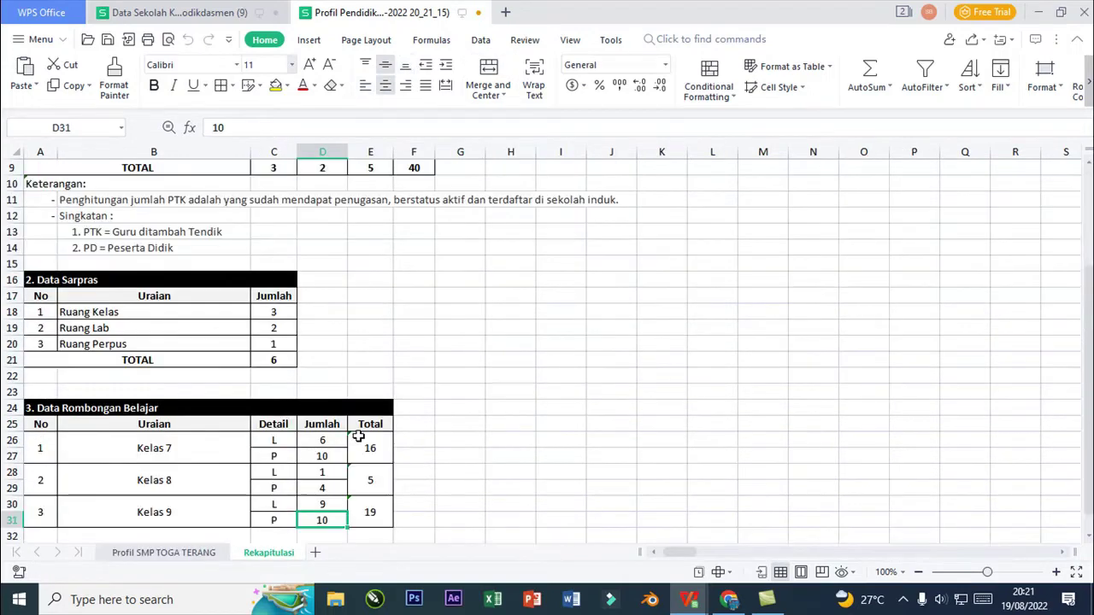
{"action": "scroll", "coordinate": [358, 435], "scroll_direction": "down", "scroll_amount": 2}
{"action": "left_click", "coordinate": [379, 423]}
{"action": "left_click", "coordinate": [378, 361]}
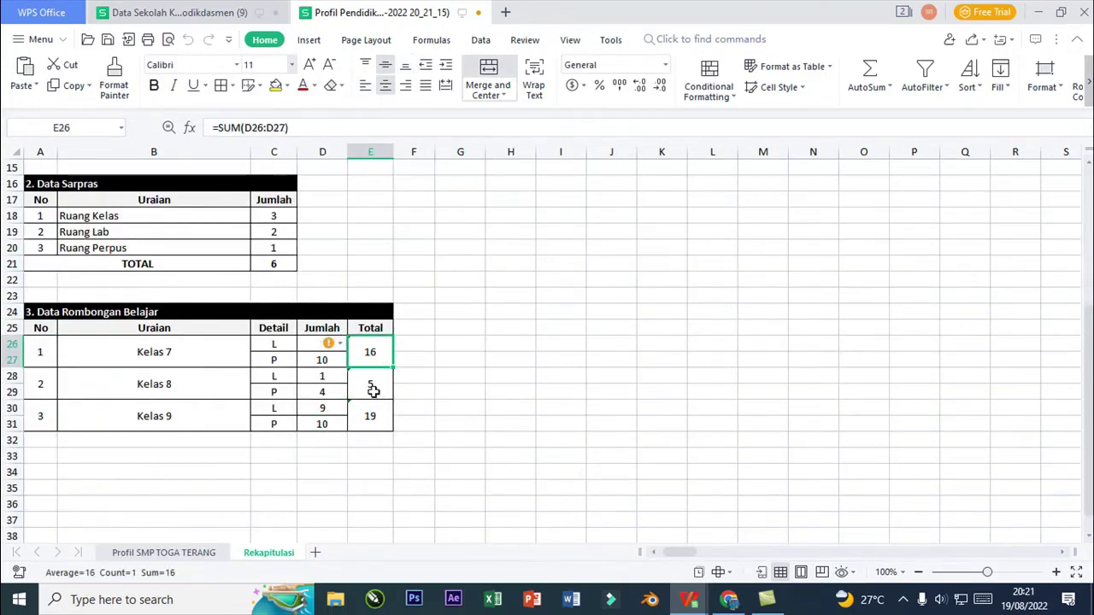
{"action": "left_click", "coordinate": [374, 392]}
{"action": "left_click", "coordinate": [371, 421]}
{"action": "left_click", "coordinate": [420, 438]}
Format the Kelas 8 total in the Data Rombongan Belajar table as red, bold, size 14 text.
{"action": "left_click", "coordinate": [376, 385]}
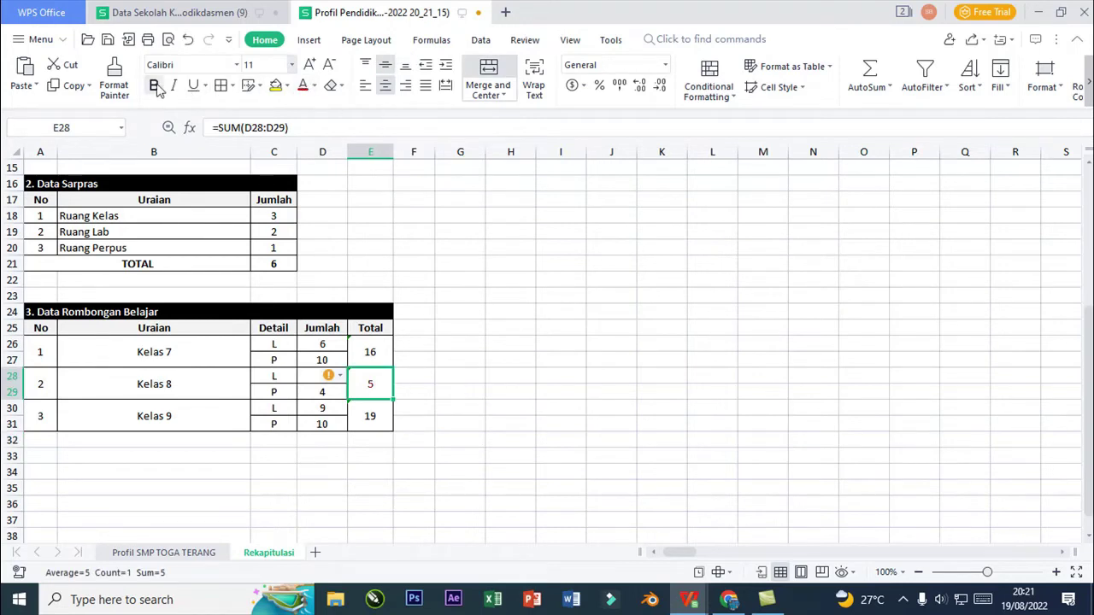
{"action": "left_click", "coordinate": [291, 66]}
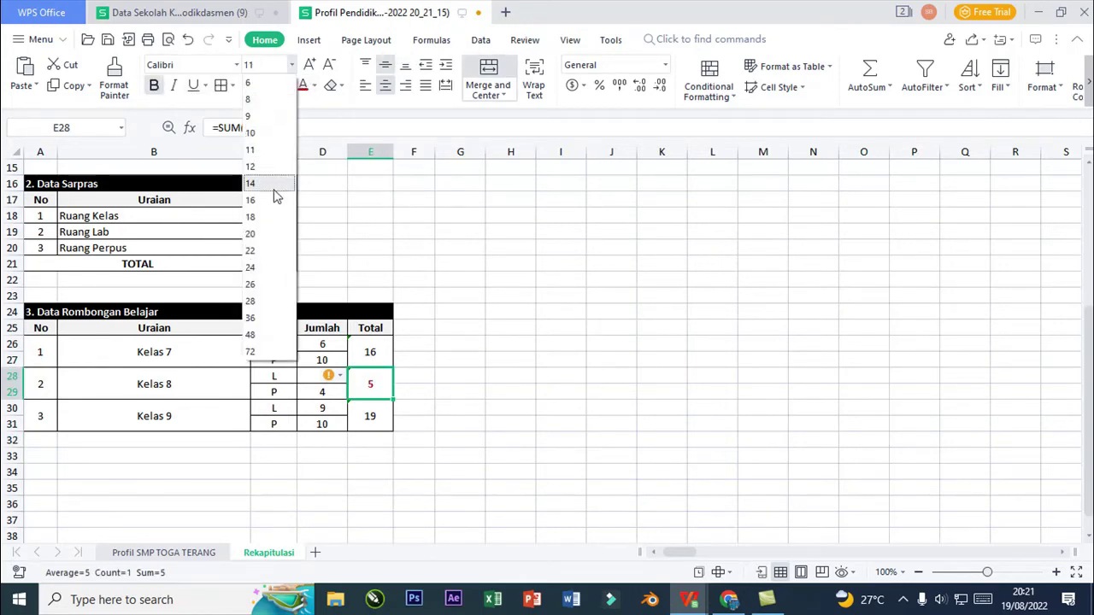
{"action": "left_click", "coordinate": [268, 183]}
{"action": "left_click", "coordinate": [462, 359]}
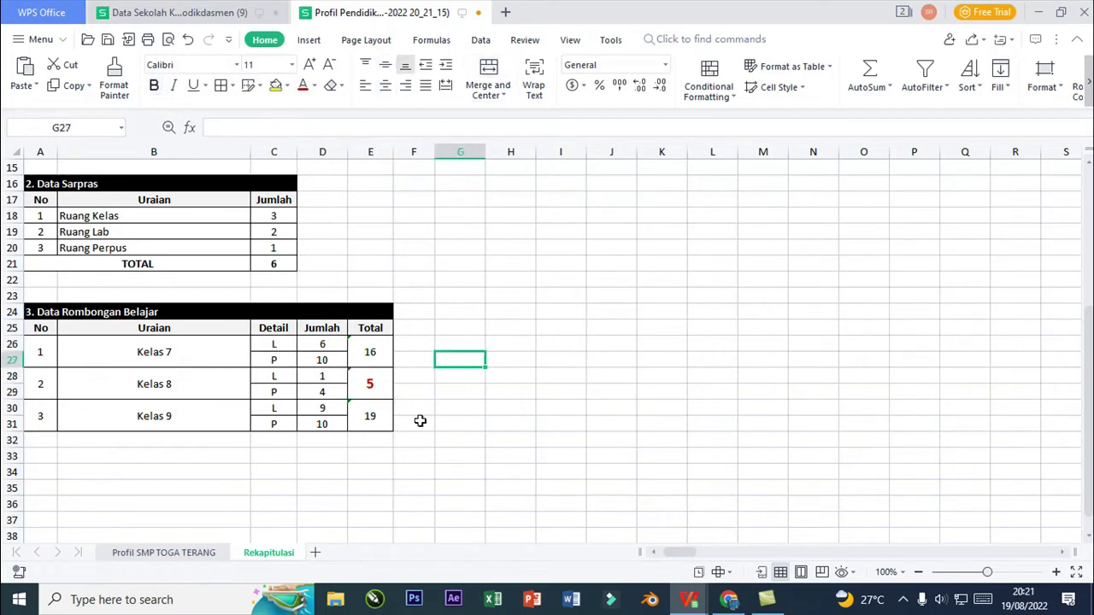
{"action": "scroll", "coordinate": [427, 413], "scroll_direction": "up", "scroll_amount": 1}
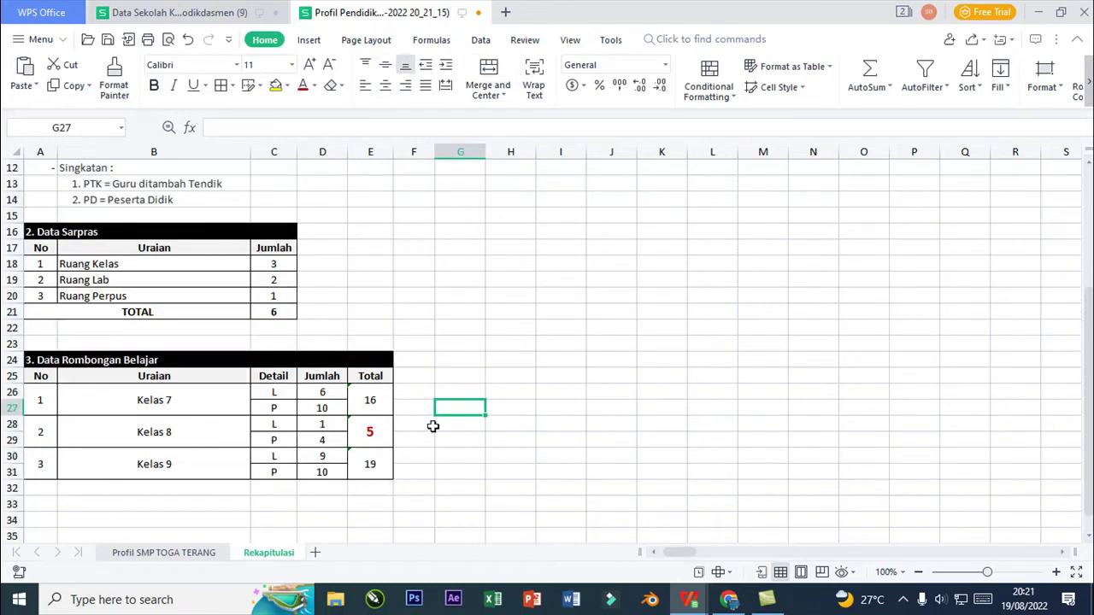
{"action": "left_click", "coordinate": [370, 464]}
{"action": "left_click", "coordinate": [460, 433]}
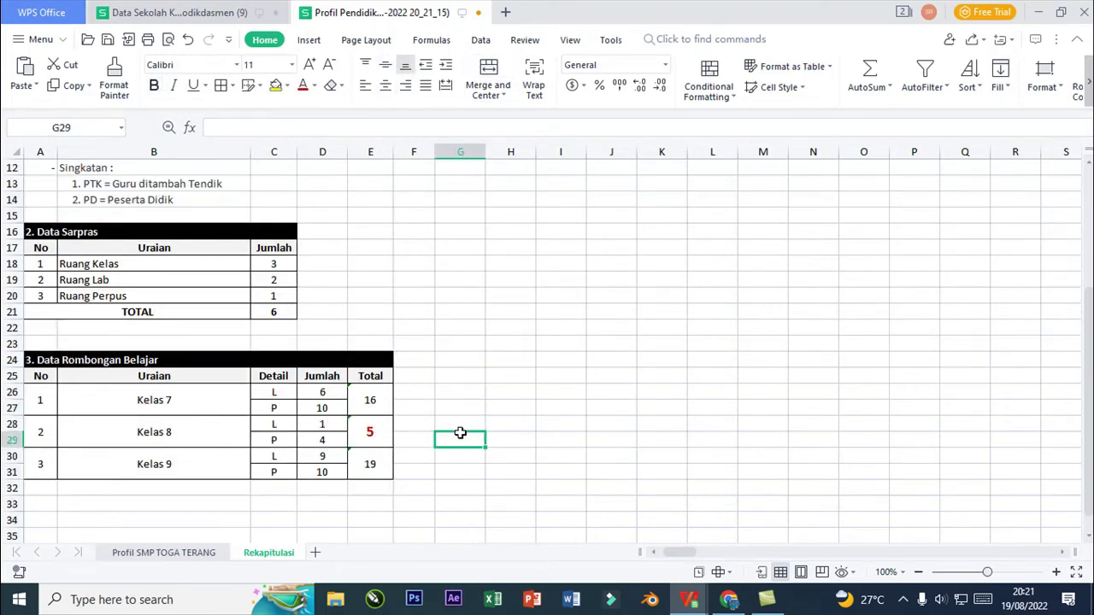
Close WPS Office, discarding the changes to the Kec. Bekasi Barat school list and saving the SMP TOGA TERANG profile workbook.
{"action": "scroll", "coordinate": [453, 427], "scroll_direction": "up", "scroll_amount": 4}
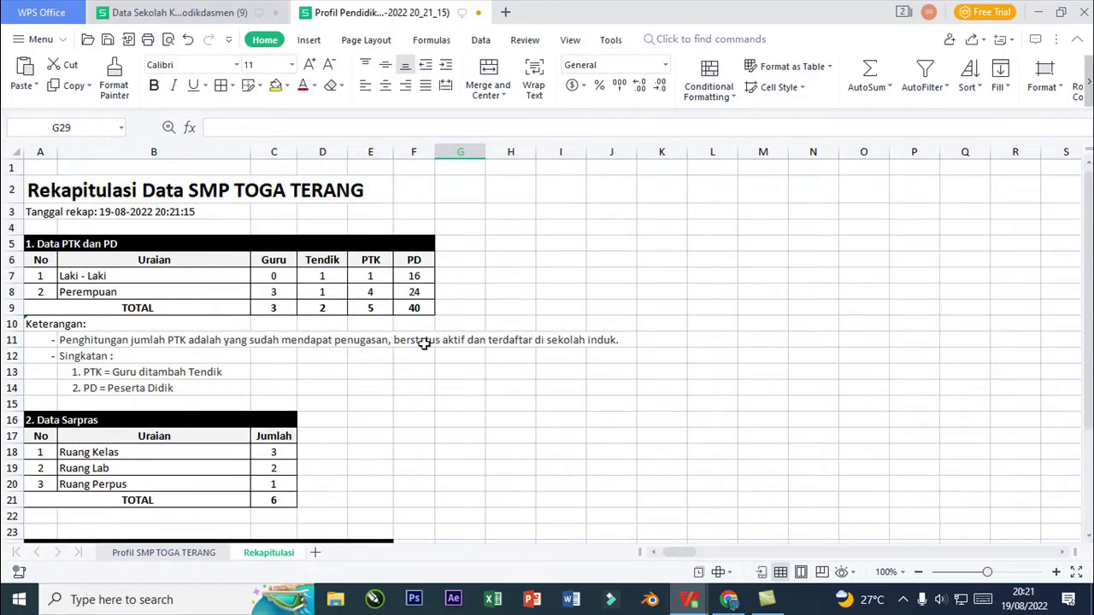
{"action": "left_click", "coordinate": [1079, 12]}
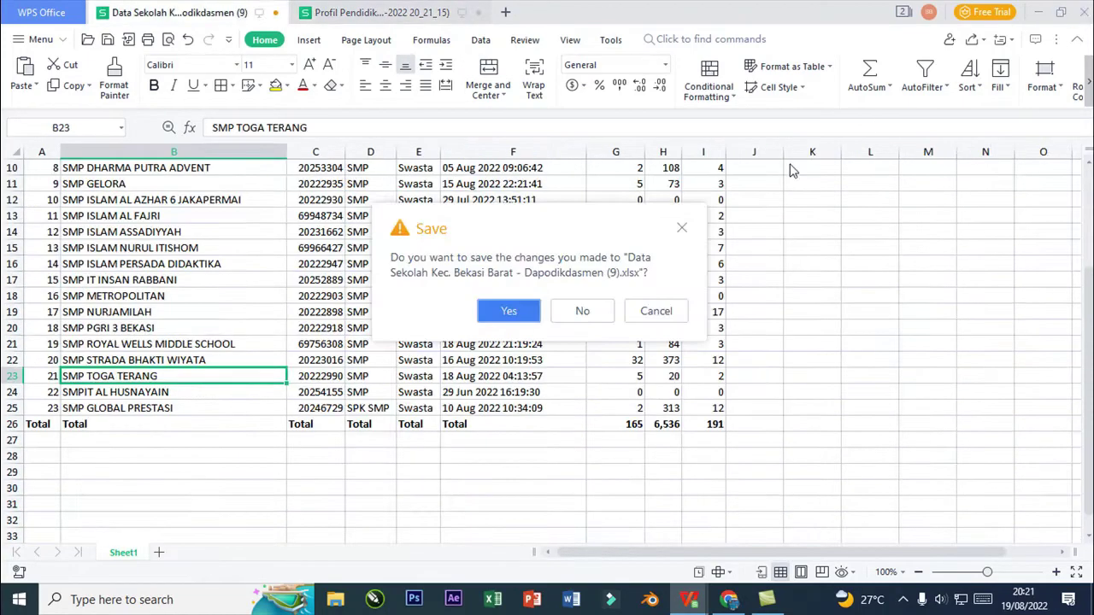
{"action": "left_click", "coordinate": [585, 309]}
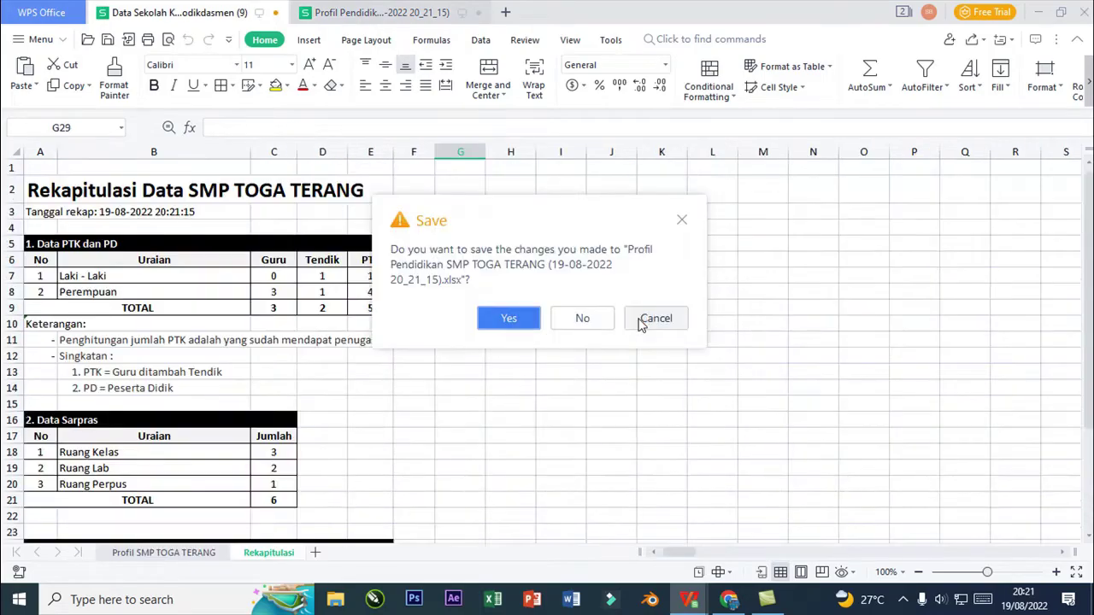
{"action": "left_click", "coordinate": [516, 318]}
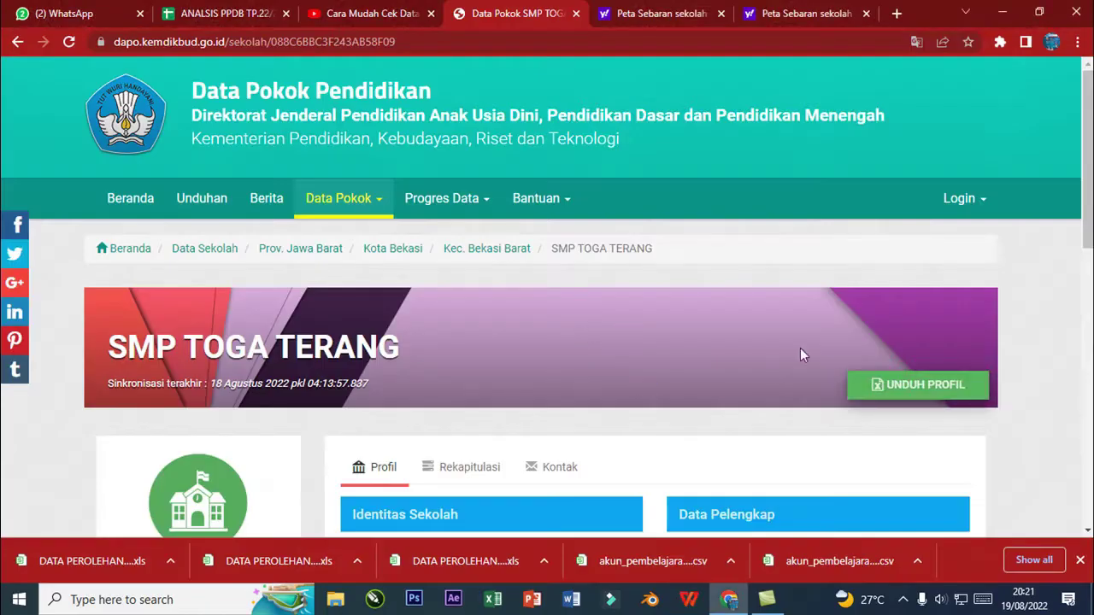
Return to the Kec. Bekasi Barat school list in Chrome, filter it to SMK and download it as an Excel file.
{"action": "left_click", "coordinate": [17, 42]}
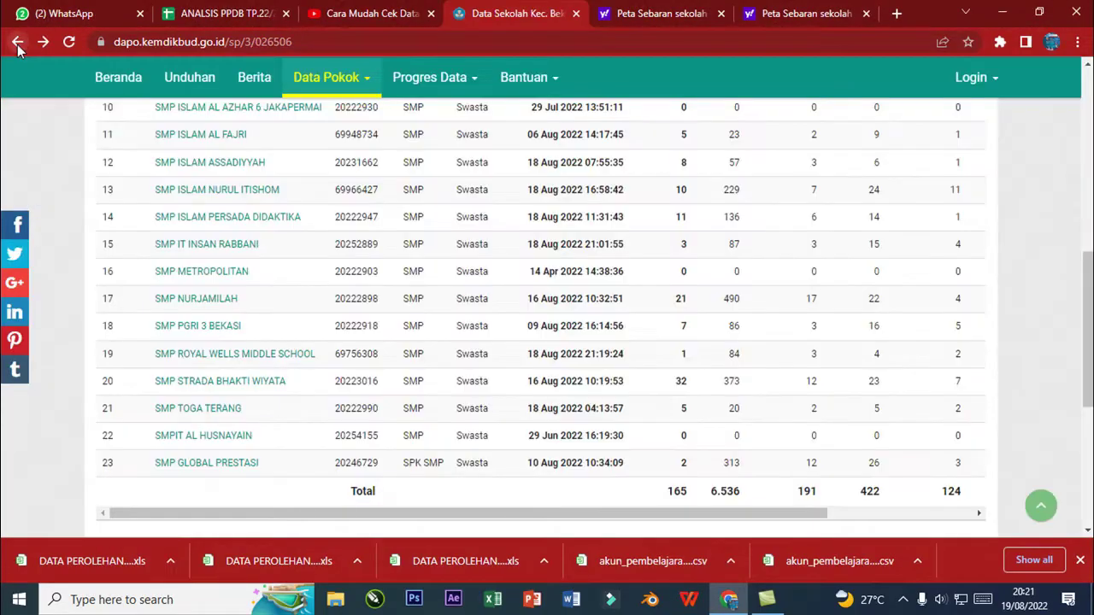
{"action": "scroll", "coordinate": [200, 203], "scroll_direction": "up", "scroll_amount": 7}
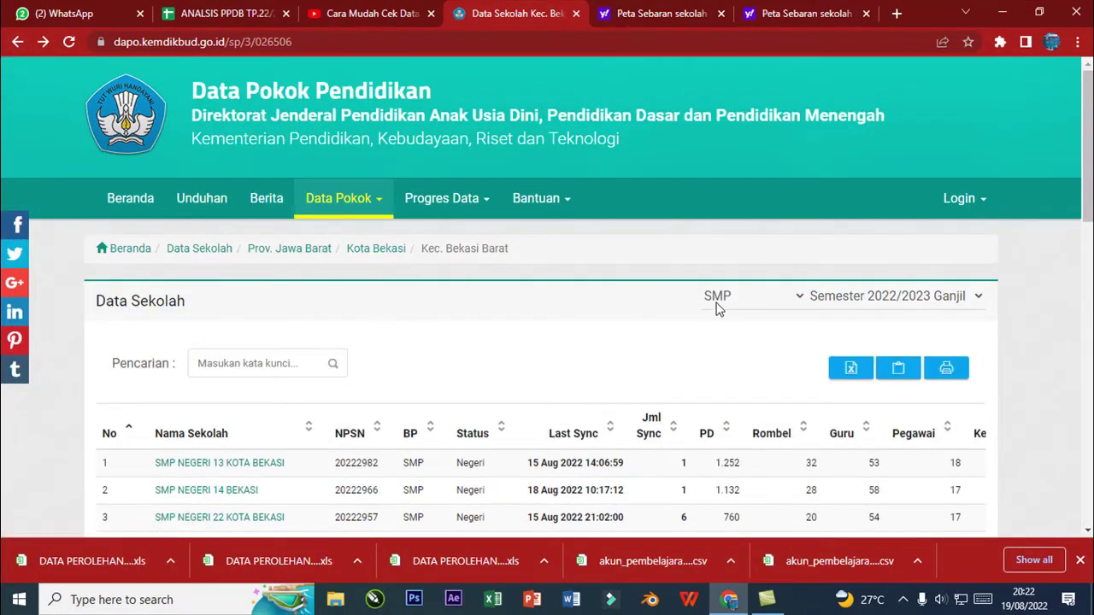
{"action": "left_click", "coordinate": [717, 305]}
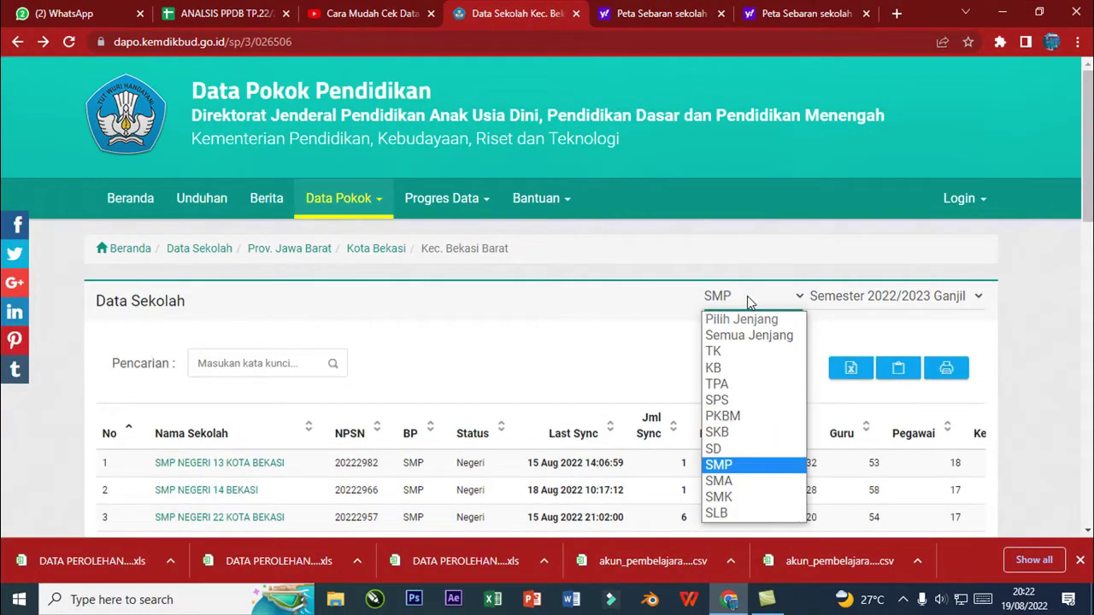
{"action": "left_click", "coordinate": [759, 493]}
{"action": "scroll", "coordinate": [342, 391], "scroll_direction": "down", "scroll_amount": 3}
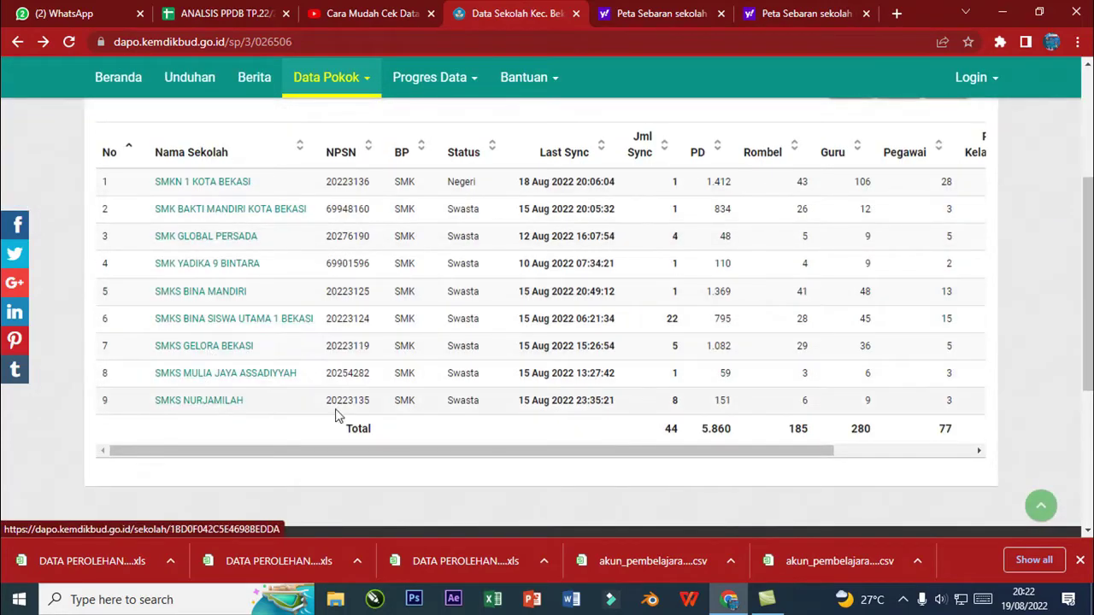
{"action": "scroll", "coordinate": [807, 261], "scroll_direction": "up", "scroll_amount": 2}
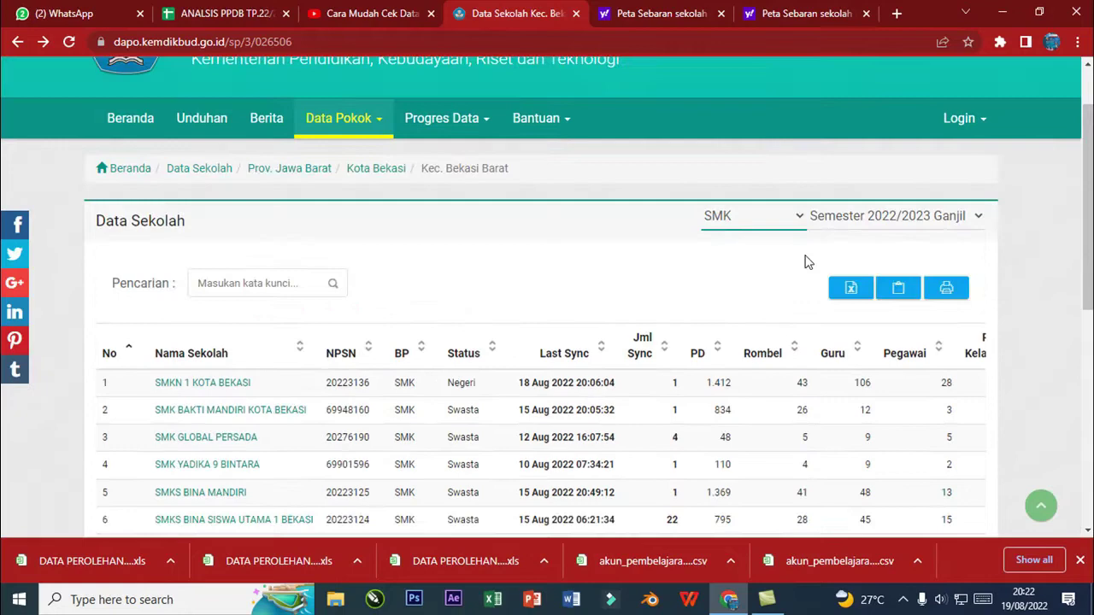
{"action": "left_click", "coordinate": [851, 292]}
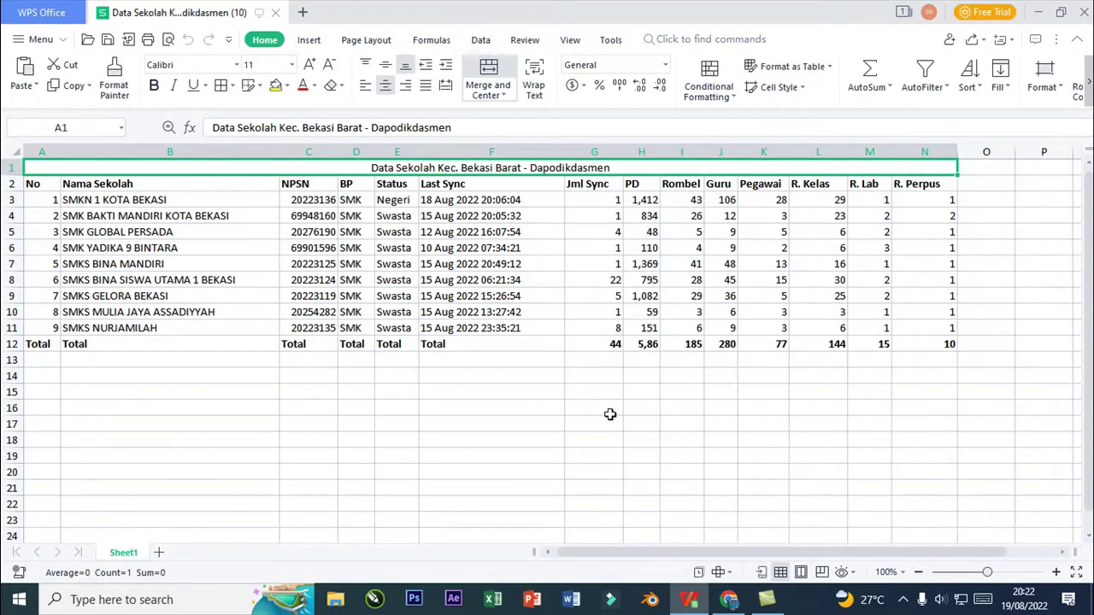
Delete the columns from Guru through R. Perpus in the SMK school list.
{"action": "left_click", "coordinate": [665, 183]}
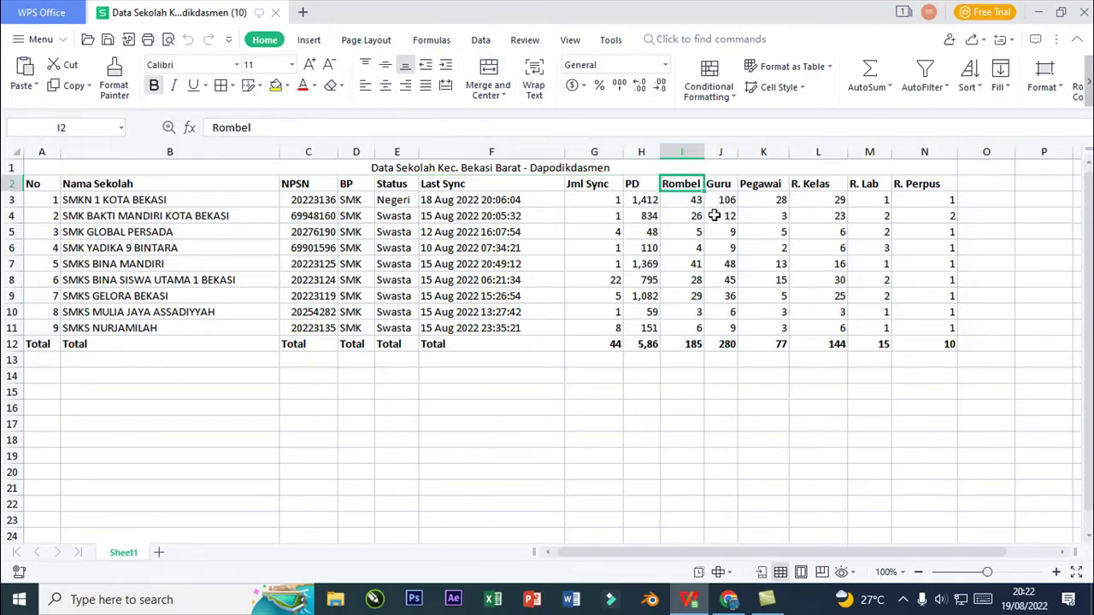
{"action": "left_click_drag", "start_coordinate": [726, 147], "coordinate": [951, 151]}
{"action": "right_click", "coordinate": [897, 151]}
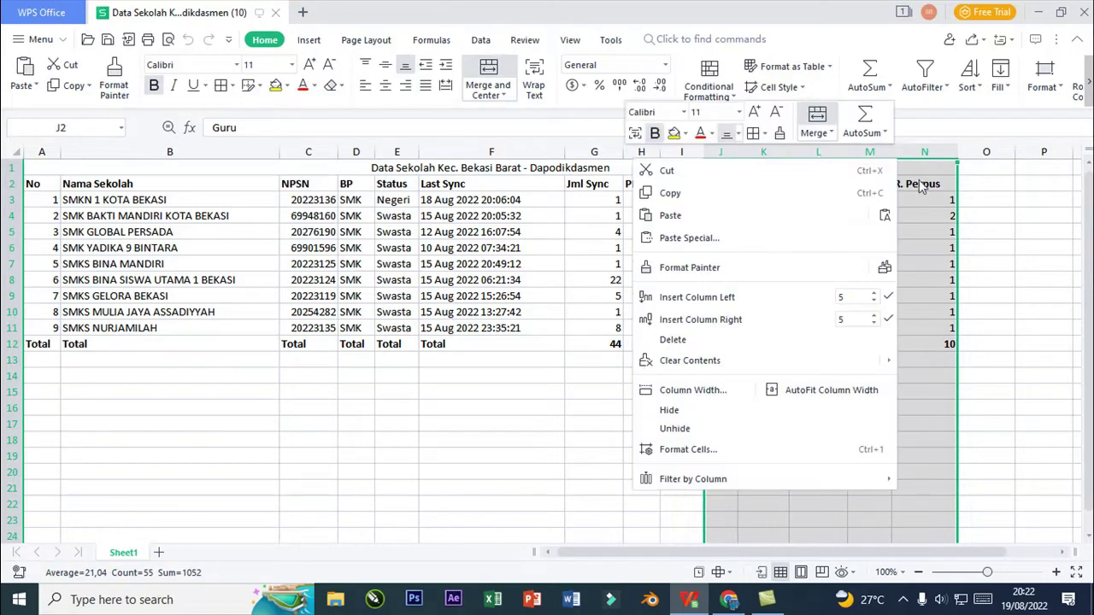
{"action": "left_click", "coordinate": [697, 338]}
{"action": "left_click", "coordinate": [806, 413]}
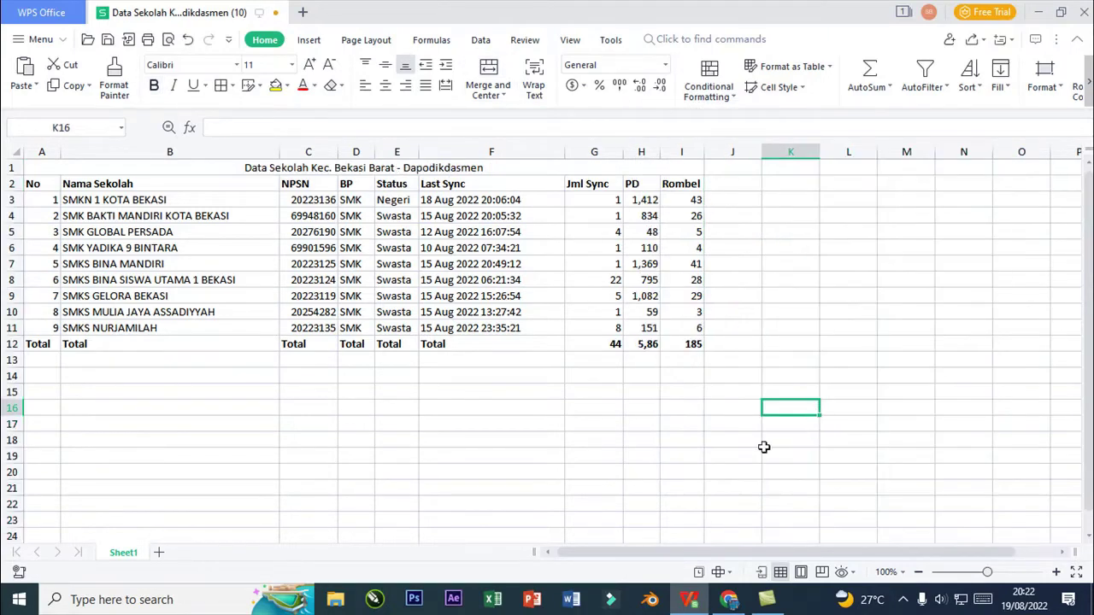
{"action": "right_click", "coordinate": [603, 149]}
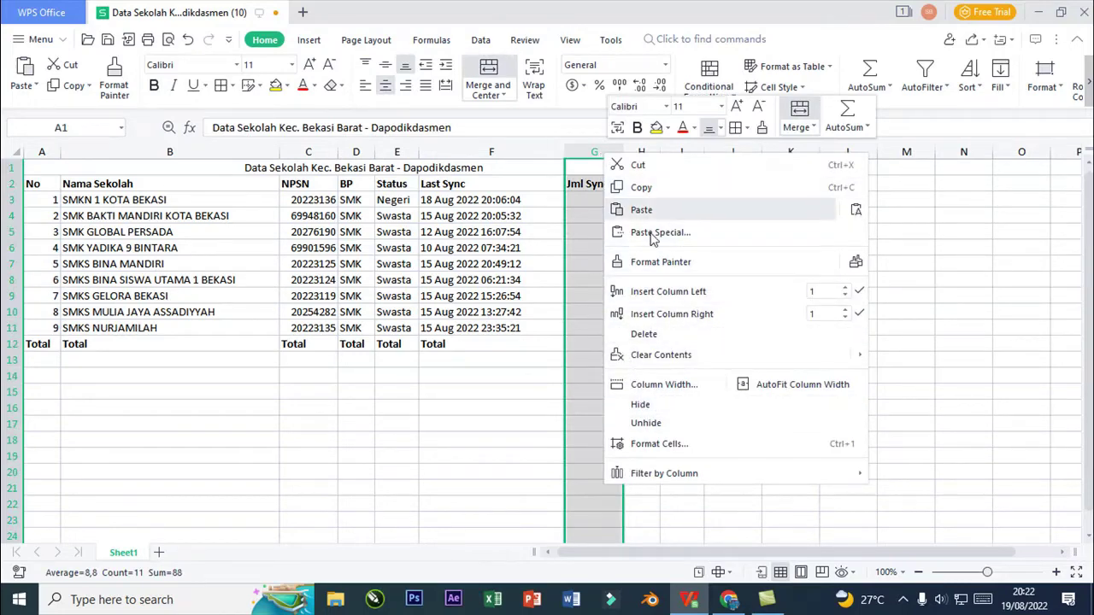
{"action": "left_click", "coordinate": [952, 270]}
Replace the PD column's total in H12 with the sum of H3:H11 and widen the column.
{"action": "left_click", "coordinate": [647, 347]}
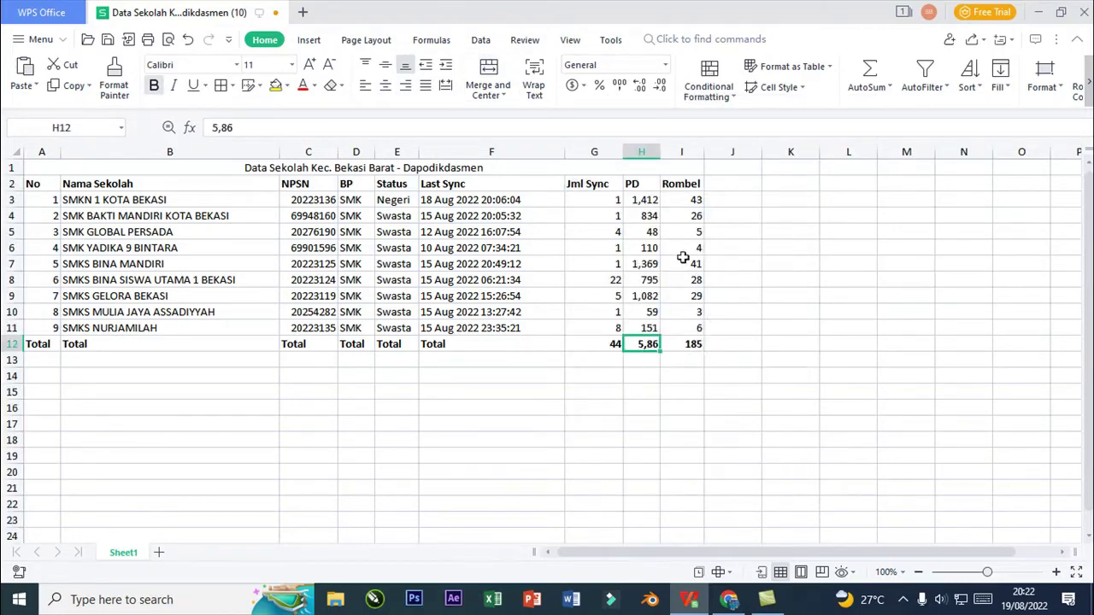
{"action": "left_click_drag", "start_coordinate": [658, 150], "coordinate": [665, 150]}
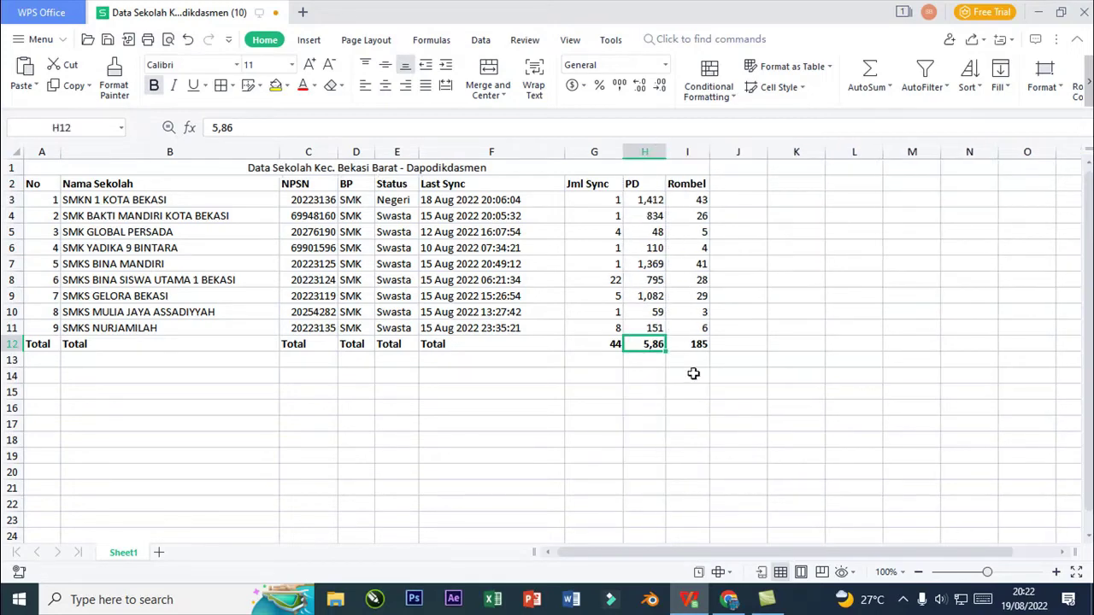
{"action": "left_click", "coordinate": [693, 390]}
{"action": "left_click", "coordinate": [648, 346]}
{"action": "left_click", "coordinate": [870, 74]}
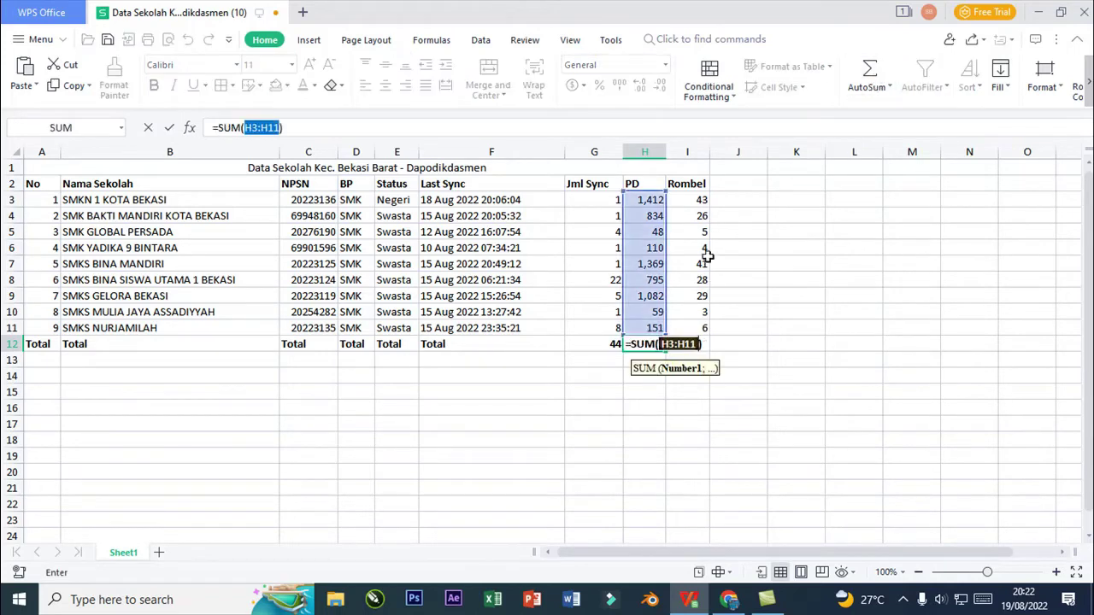
{"action": "key", "text": "Return"}
{"action": "left_click", "coordinate": [642, 344]}
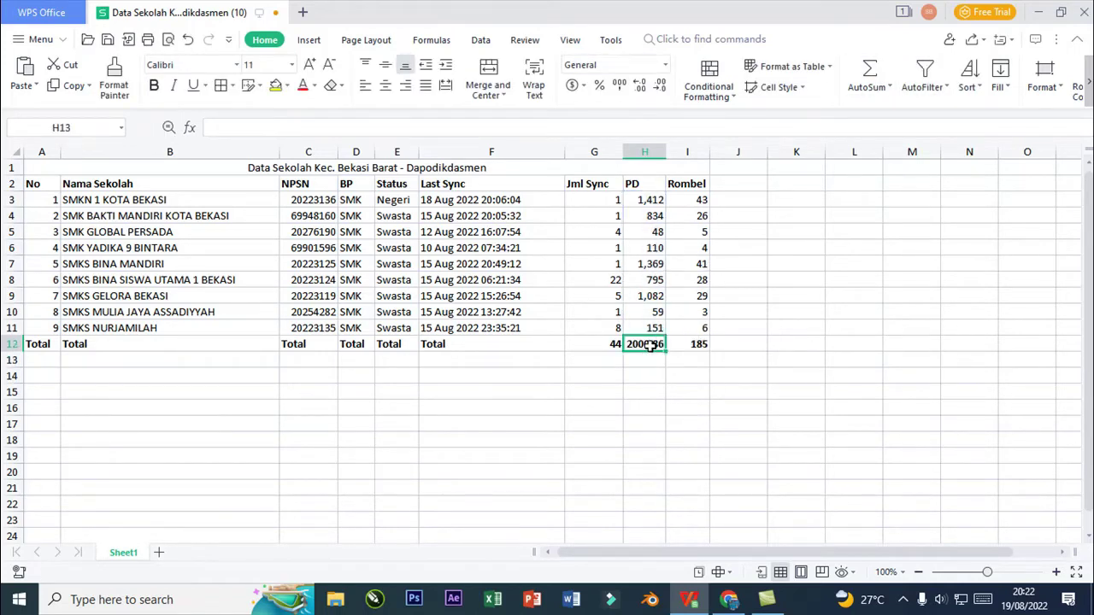
{"action": "left_click_drag", "start_coordinate": [671, 159], "coordinate": [679, 156]}
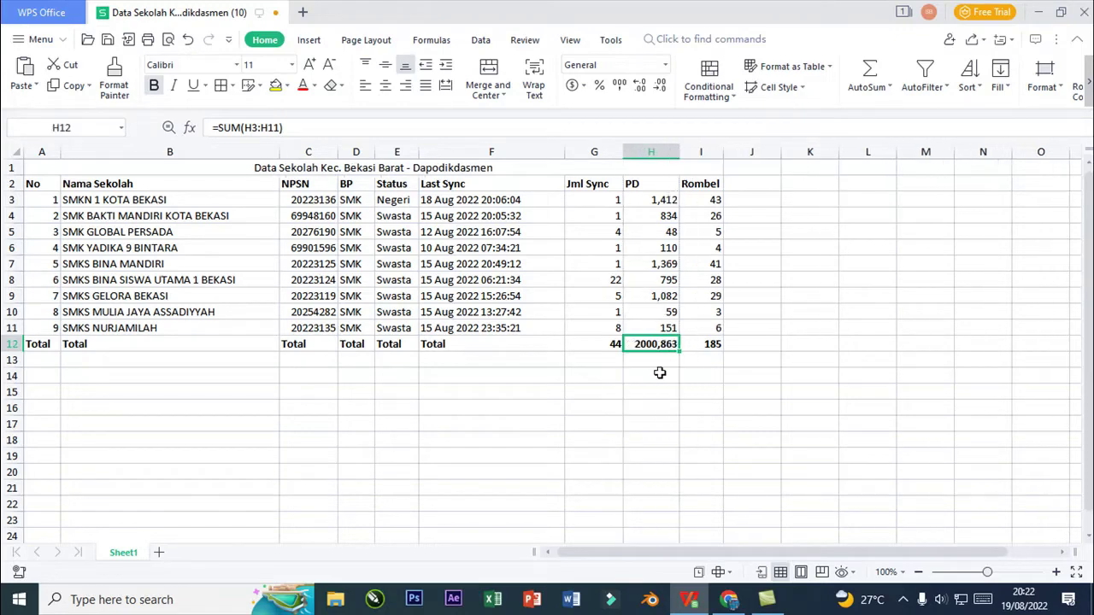
Inspect the PD values and total in column H, and remove the comma from H3 so SMKN 1 KOTA BEKASI reads 1412.
{"action": "left_click", "coordinate": [655, 375]}
{"action": "left_click", "coordinate": [641, 201]}
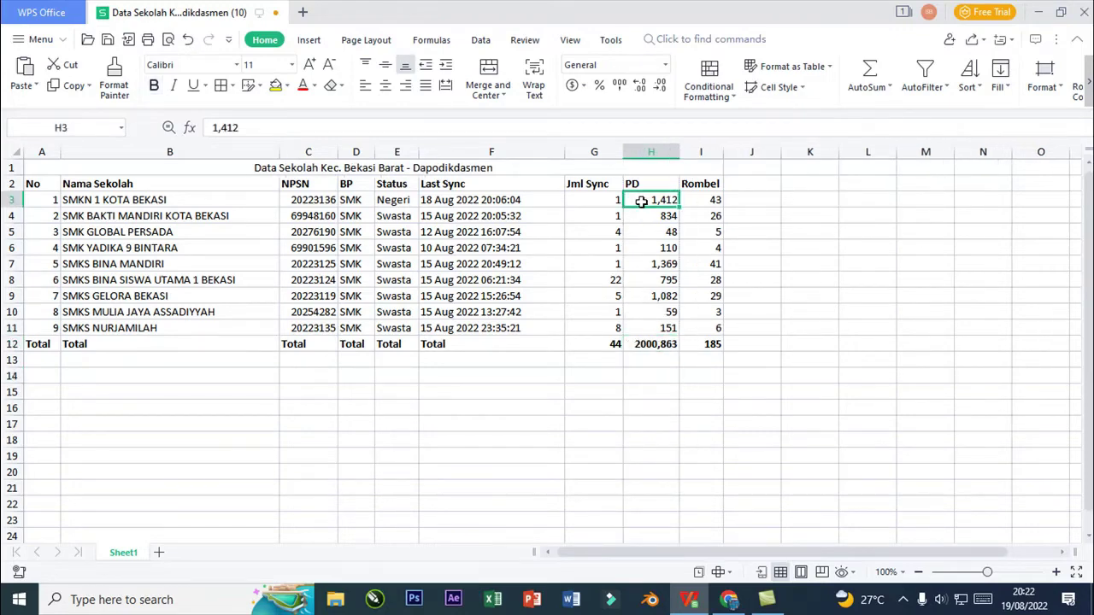
{"action": "left_click", "coordinate": [670, 249]}
{"action": "left_click", "coordinate": [671, 279]}
{"action": "left_click", "coordinate": [660, 328]}
{"action": "left_click", "coordinate": [655, 342]}
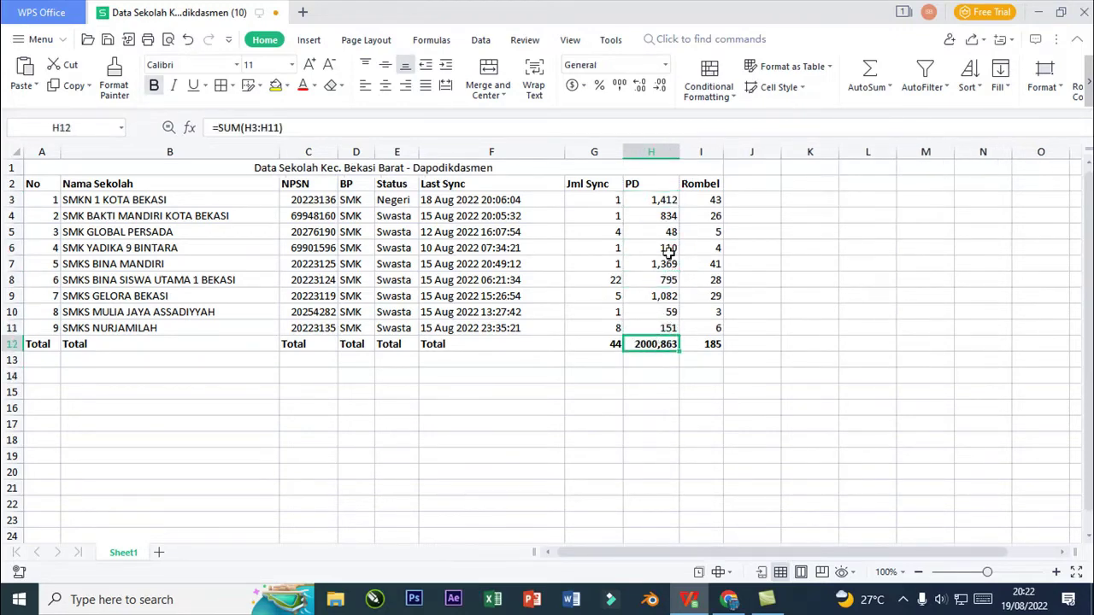
{"action": "left_click", "coordinate": [658, 207]}
{"action": "double_click", "coordinate": [658, 207]}
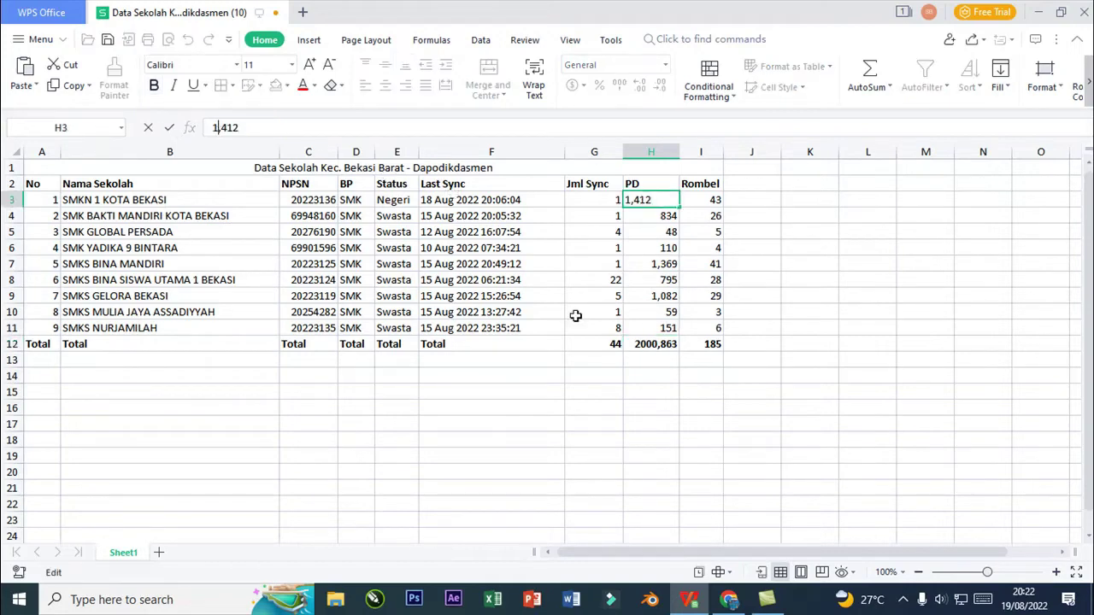
{"action": "key", "text": "Left"}
{"action": "key", "text": "Left"}
{"action": "key", "text": "Left"}
{"action": "key", "text": "BackSpace"}
{"action": "key", "text": "Return"}
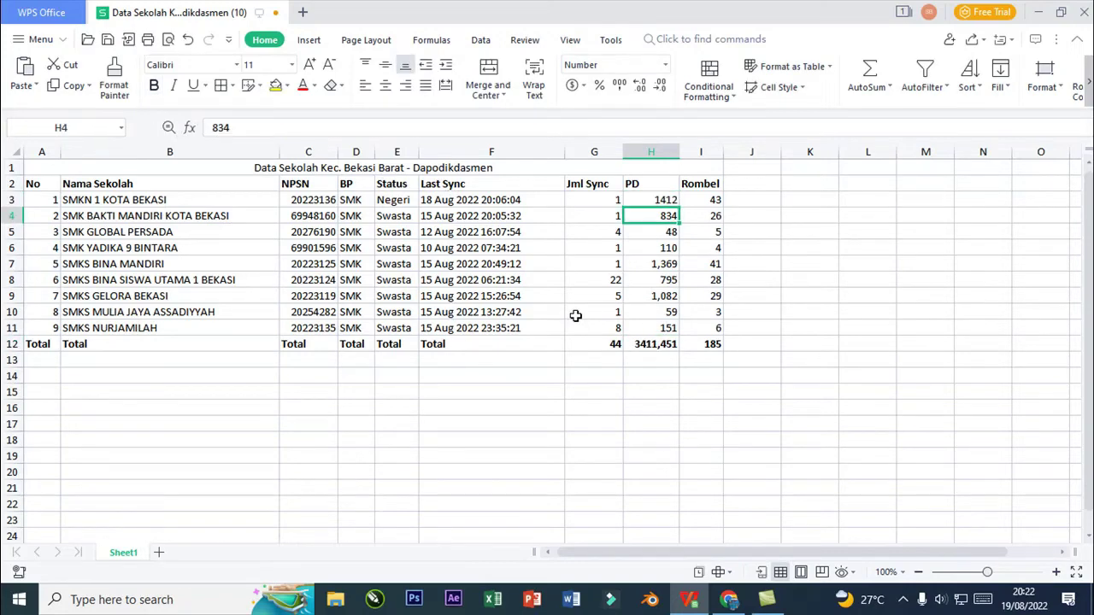
Remove the comma from the PD value of SMKS BINA MANDIRI in H7 so it reads 1369.
{"action": "left_click", "coordinate": [671, 232]}
{"action": "left_click", "coordinate": [665, 248]}
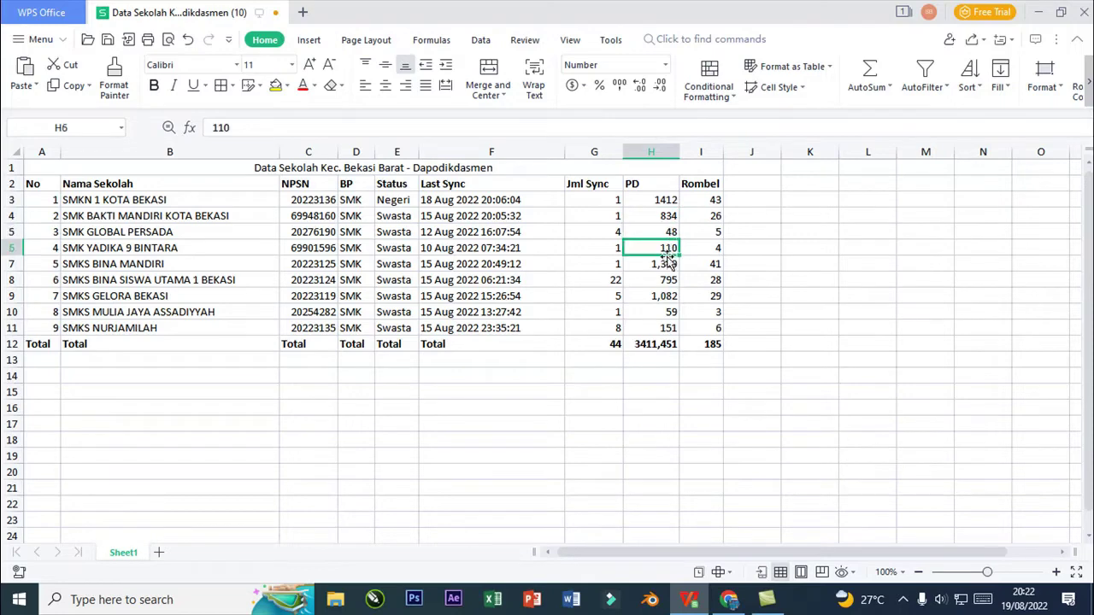
{"action": "left_click", "coordinate": [666, 265]}
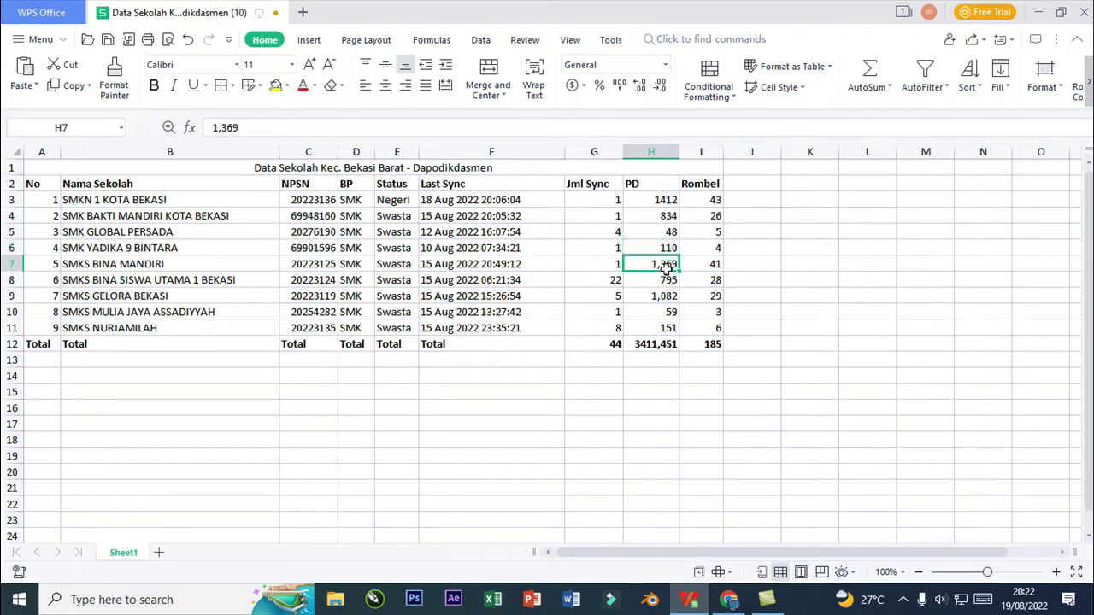
{"action": "left_click", "coordinate": [217, 128]}
{"action": "key", "text": "Delete"}
{"action": "key", "text": "Return"}
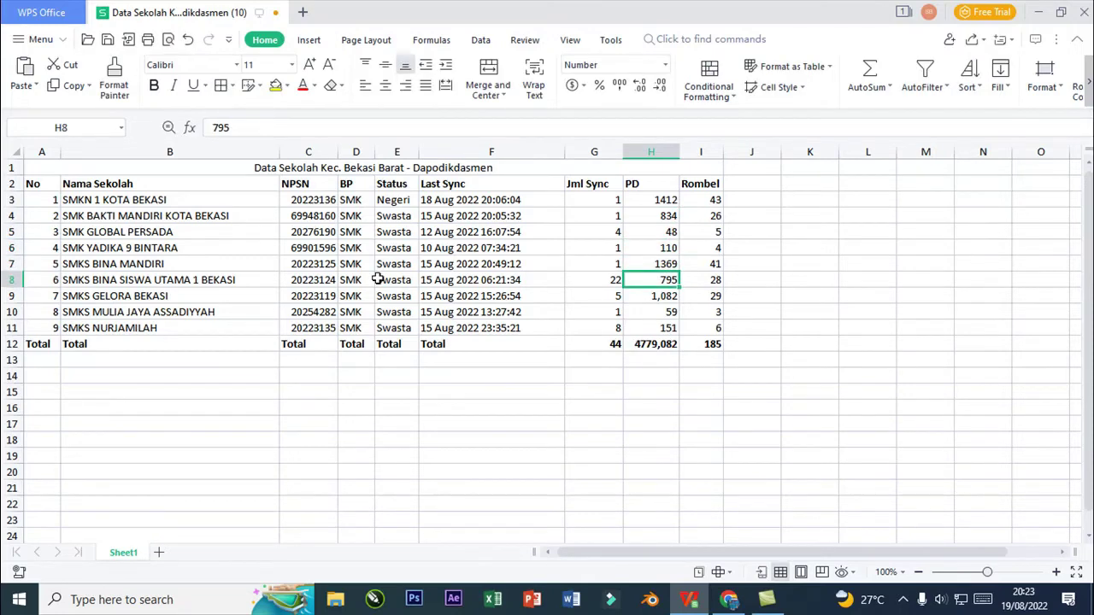
Correct the PD value of SMKS GELORA BEKASI in H9 to 1082 and select the total in H12.
{"action": "left_click", "coordinate": [665, 301]}
{"action": "double_click", "coordinate": [642, 296]}
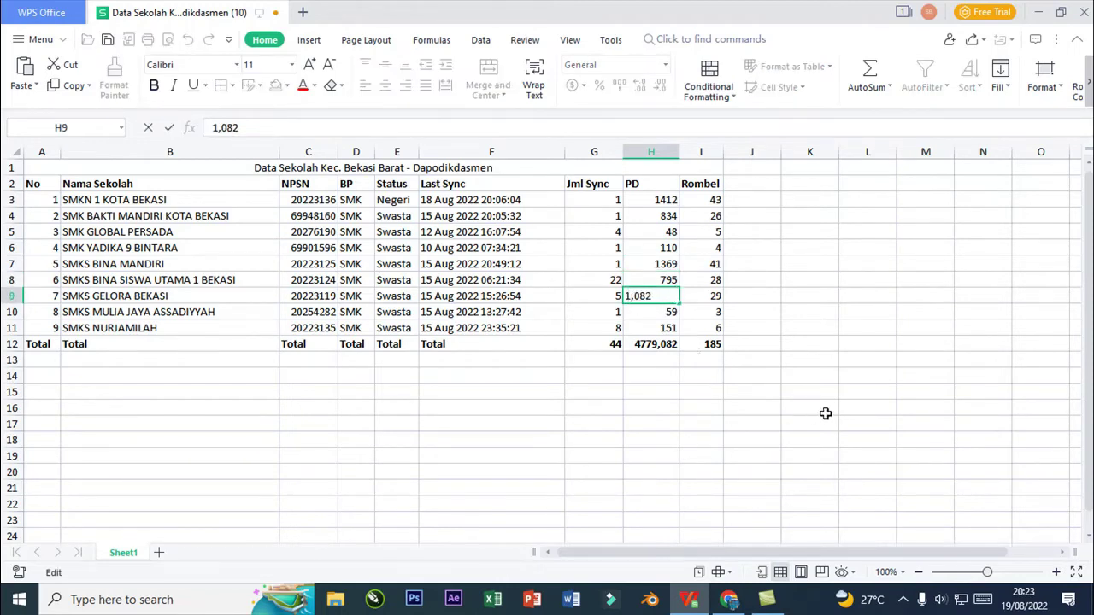
{"action": "key", "text": "Delete"}
{"action": "key", "text": "Return"}
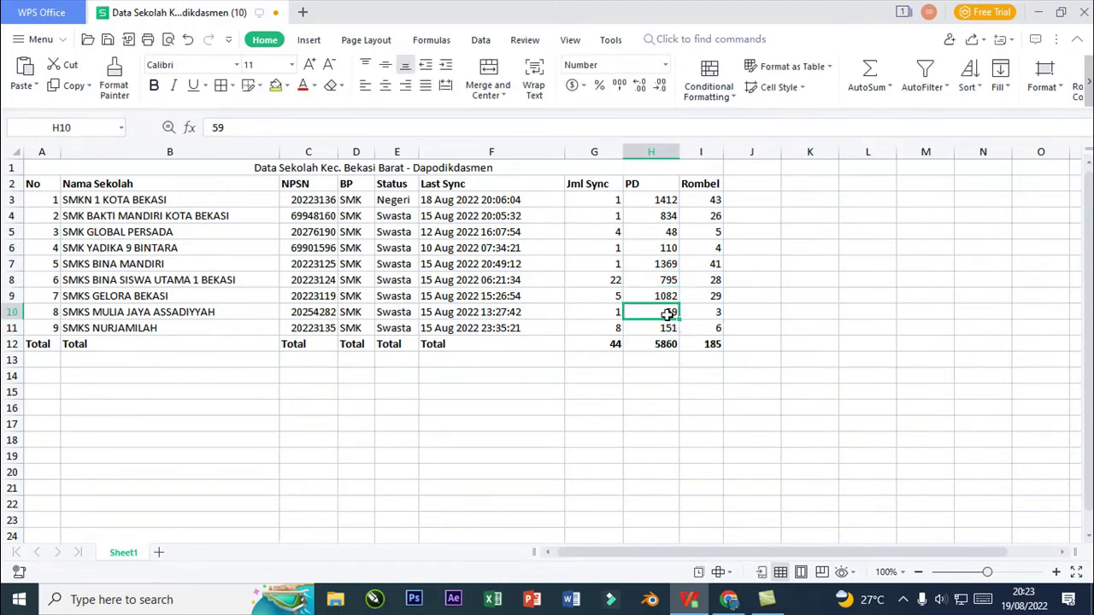
{"action": "key", "text": "Down"}
{"action": "key", "text": "Down"}
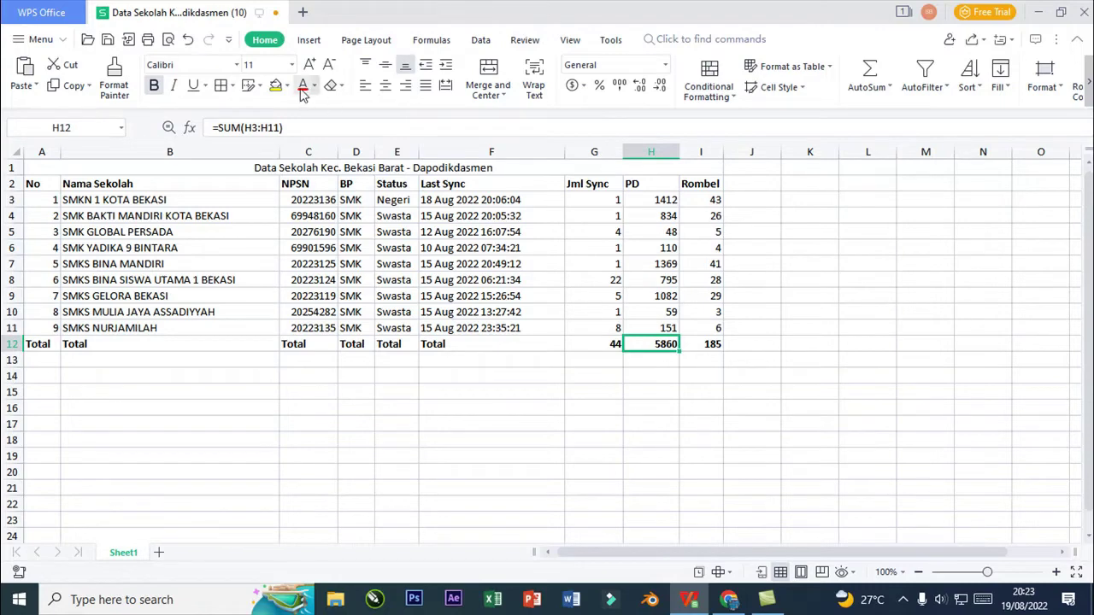
Examine the Rombel total and the school names in the cleaned SMK list.
{"action": "left_click", "coordinate": [740, 373]}
{"action": "left_click", "coordinate": [716, 345]}
{"action": "left_click", "coordinate": [736, 401]}
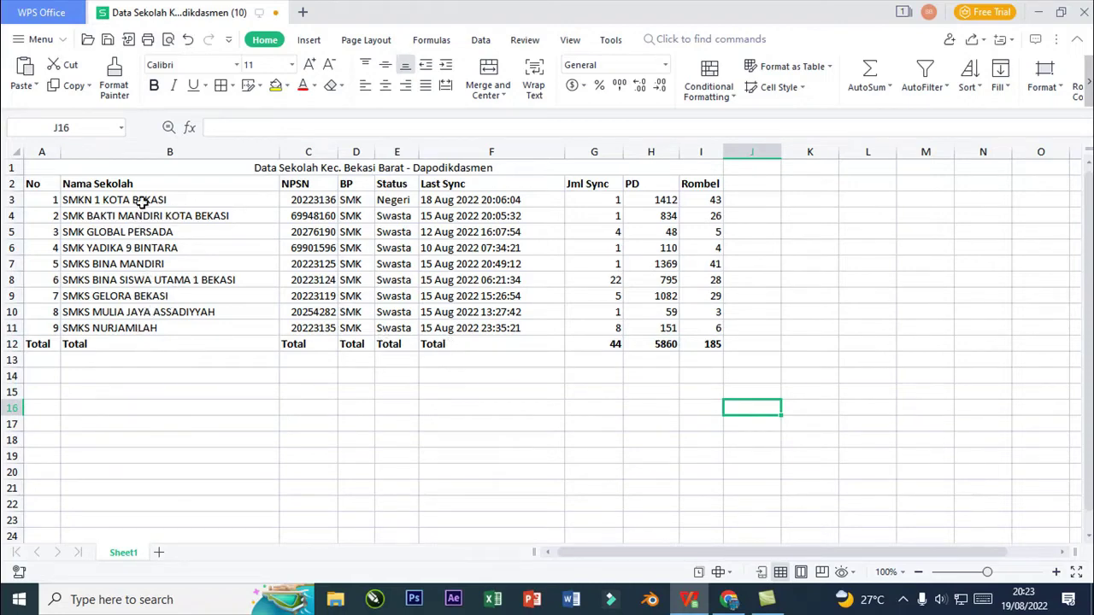
{"action": "left_click", "coordinate": [141, 202]}
{"action": "left_click", "coordinate": [136, 217]}
{"action": "left_click", "coordinate": [135, 247]}
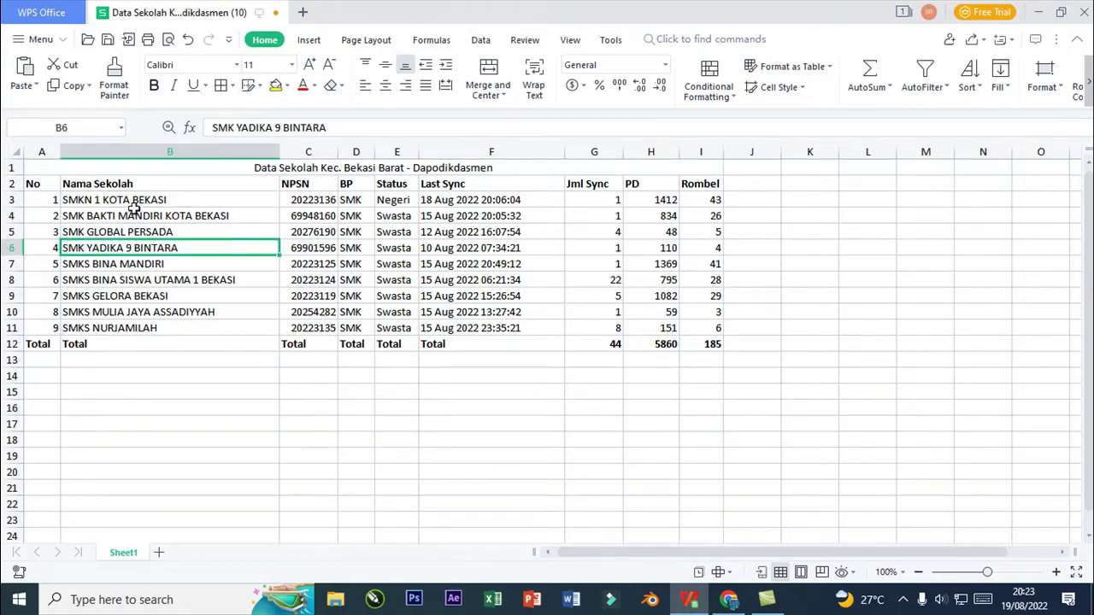
{"action": "left_click", "coordinate": [147, 278]}
{"action": "left_click", "coordinate": [145, 295]}
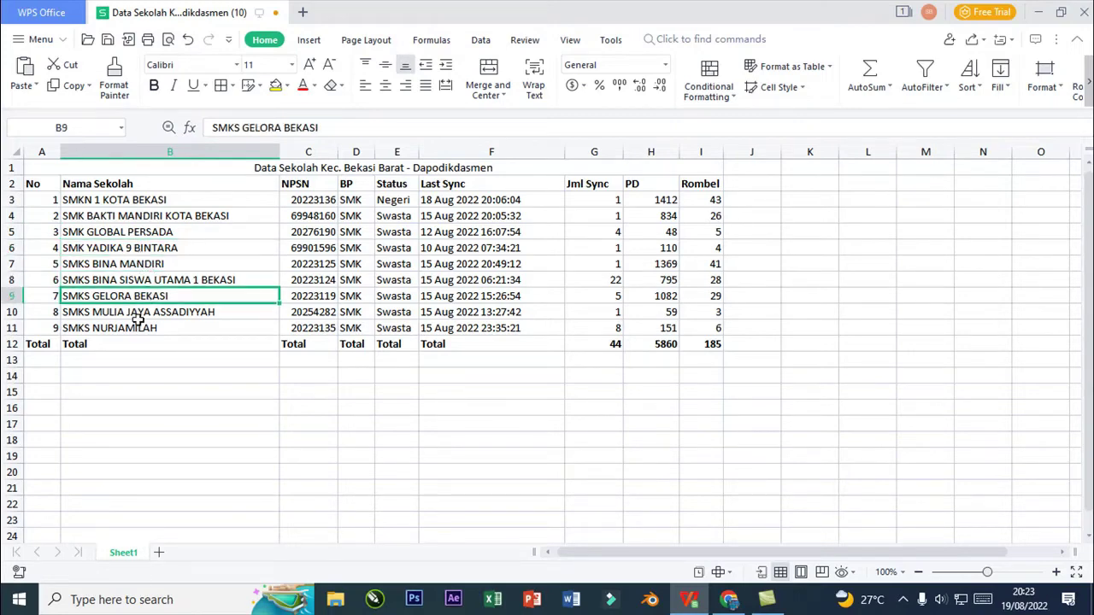
{"action": "left_click", "coordinate": [138, 316]}
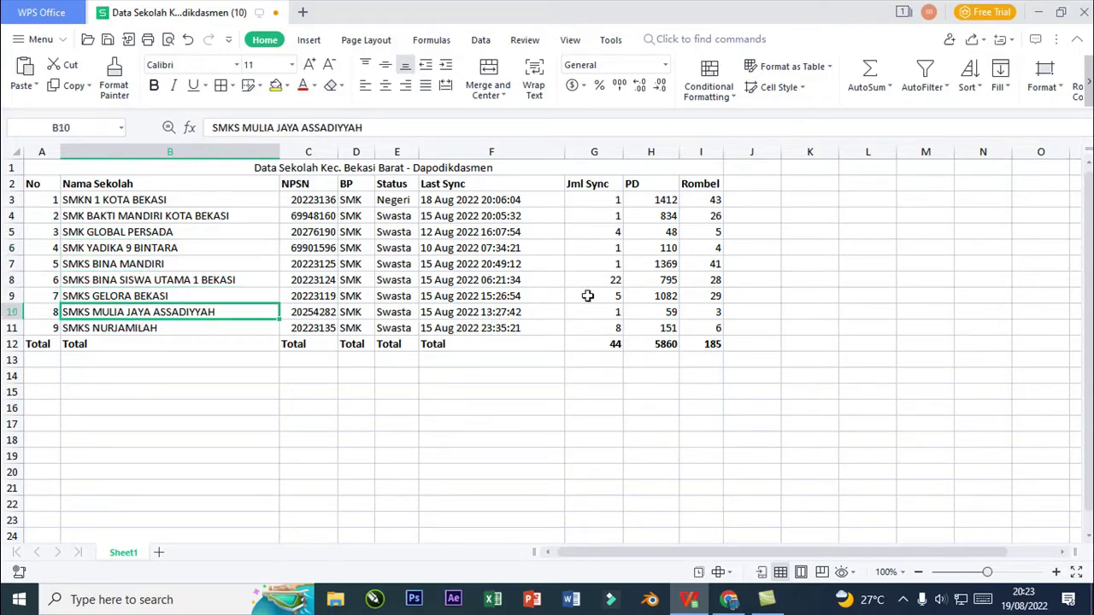
Switch to Chrome and open the SMK YADIKA 9 BINTARA profile page from the Kec. Bekasi Barat SMK list.
{"action": "left_click", "coordinate": [729, 599]}
{"action": "scroll", "coordinate": [197, 410], "scroll_direction": "down", "scroll_amount": 2}
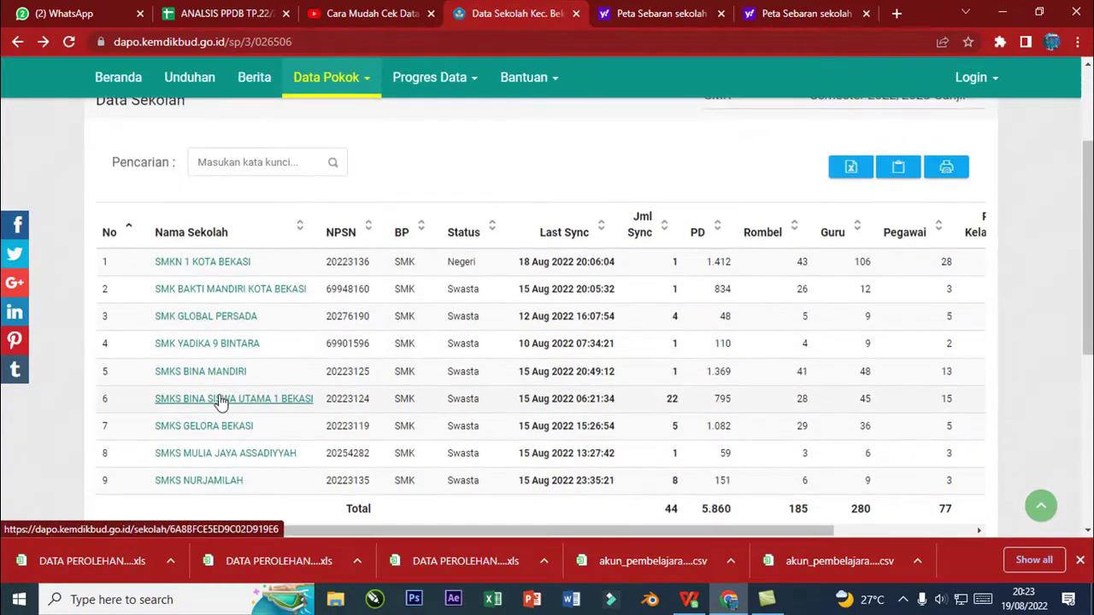
{"action": "scroll", "coordinate": [221, 402], "scroll_direction": "down", "scroll_amount": 1}
{"action": "left_click", "coordinate": [245, 268]}
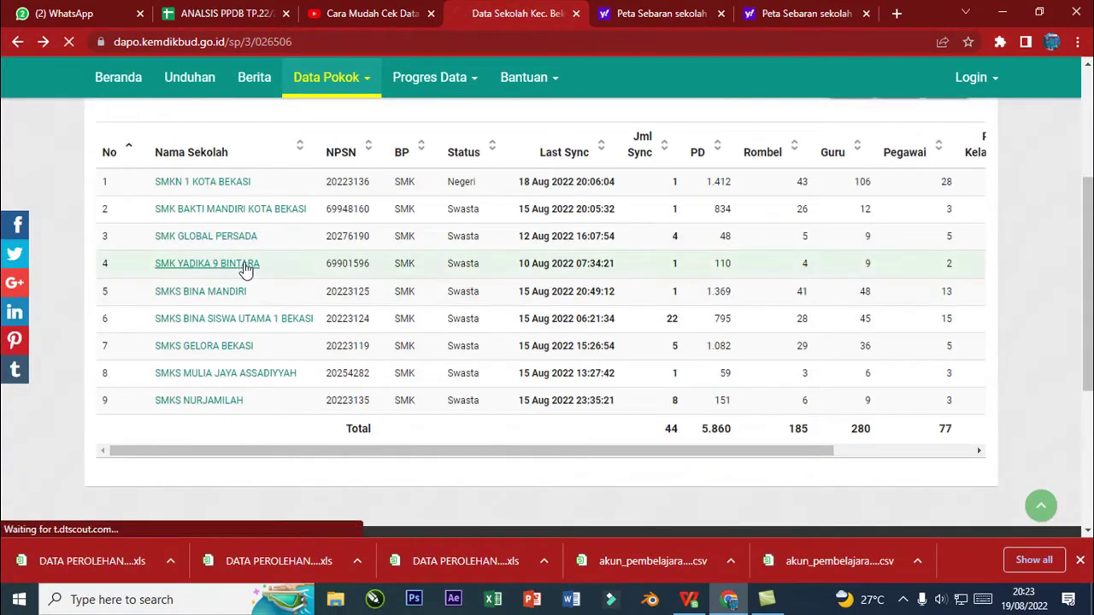
Review the SMK YADIKA 9 BINTARA profile page and download the school's profile as an Excel file.
{"action": "scroll", "coordinate": [492, 400], "scroll_direction": "down", "scroll_amount": 3}
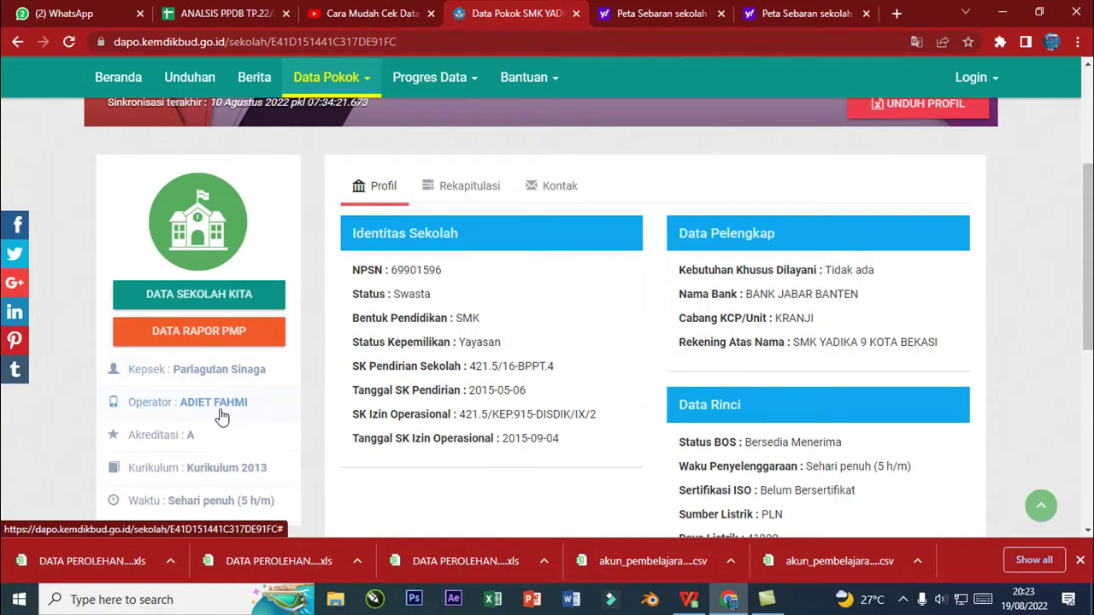
{"action": "scroll", "coordinate": [664, 411], "scroll_direction": "down", "scroll_amount": 4}
{"action": "scroll", "coordinate": [732, 408], "scroll_direction": "up", "scroll_amount": 3}
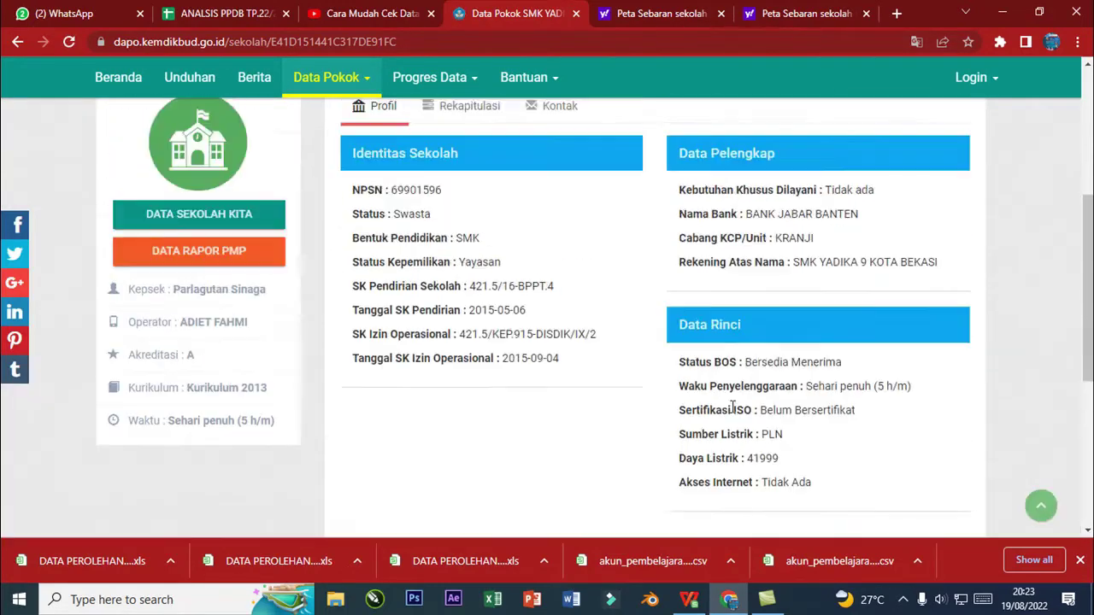
{"action": "scroll", "coordinate": [732, 408], "scroll_direction": "up", "scroll_amount": 4}
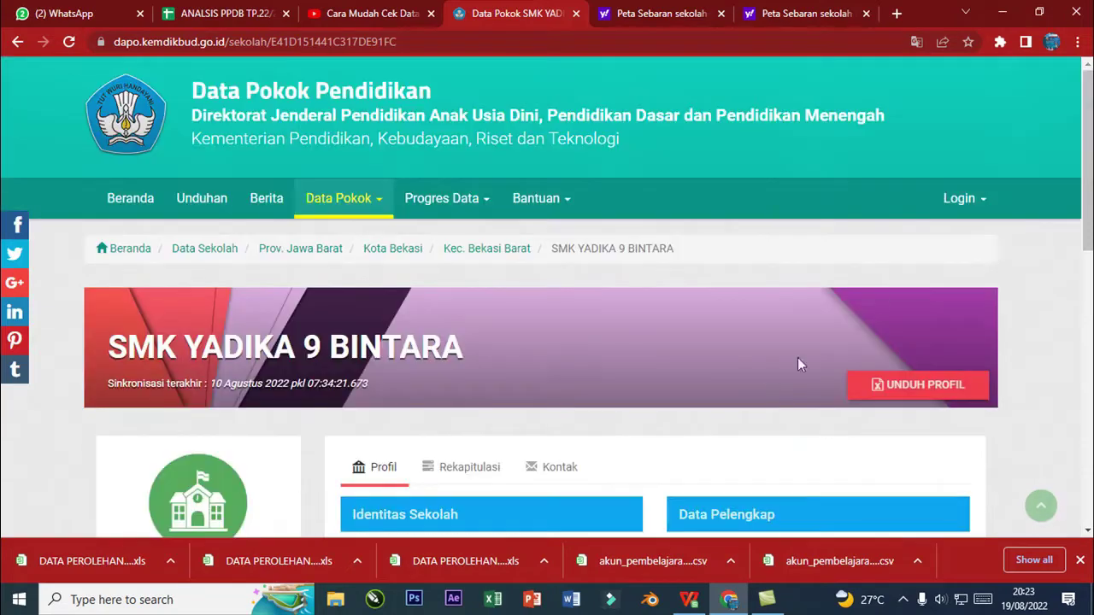
{"action": "left_click", "coordinate": [920, 396]}
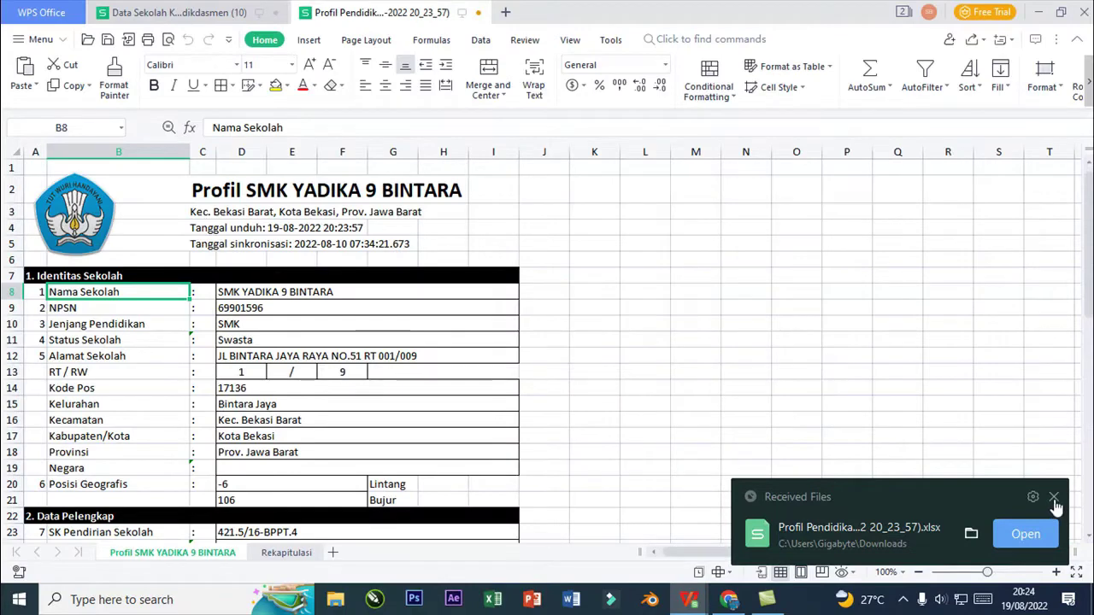
Dismiss the received-file notification and review the identity and supplementary data in the SMK YADIKA 9 BINTARA profile workbook.
{"action": "left_click", "coordinate": [1053, 497]}
{"action": "left_click", "coordinate": [643, 413]}
{"action": "scroll", "coordinate": [295, 354], "scroll_direction": "down", "scroll_amount": 3}
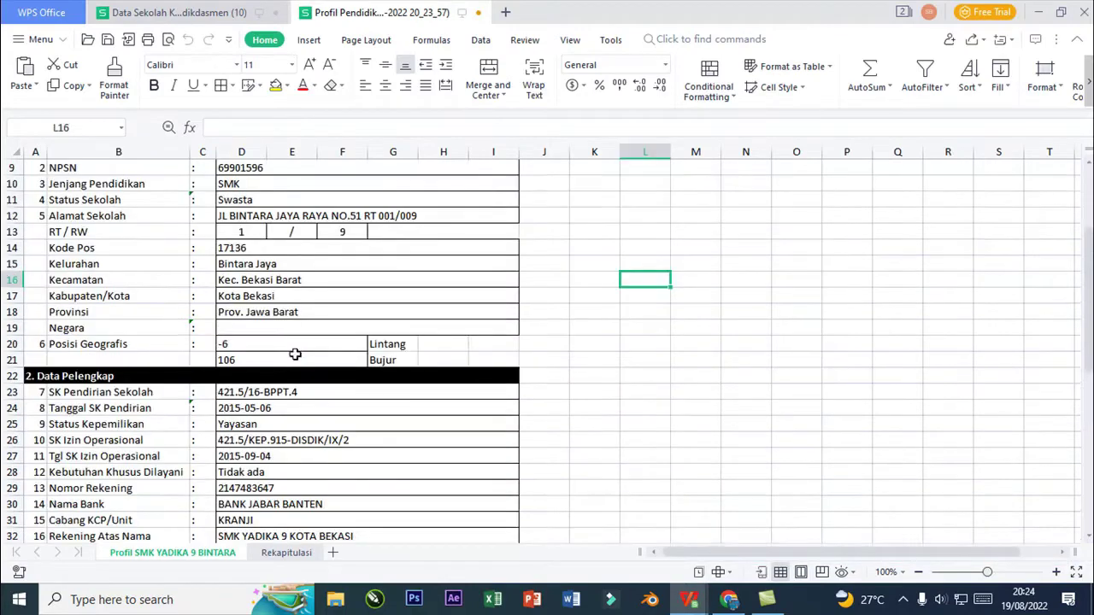
{"action": "scroll", "coordinate": [312, 360], "scroll_direction": "down", "scroll_amount": 3}
{"action": "scroll", "coordinate": [312, 361], "scroll_direction": "down", "scroll_amount": 3}
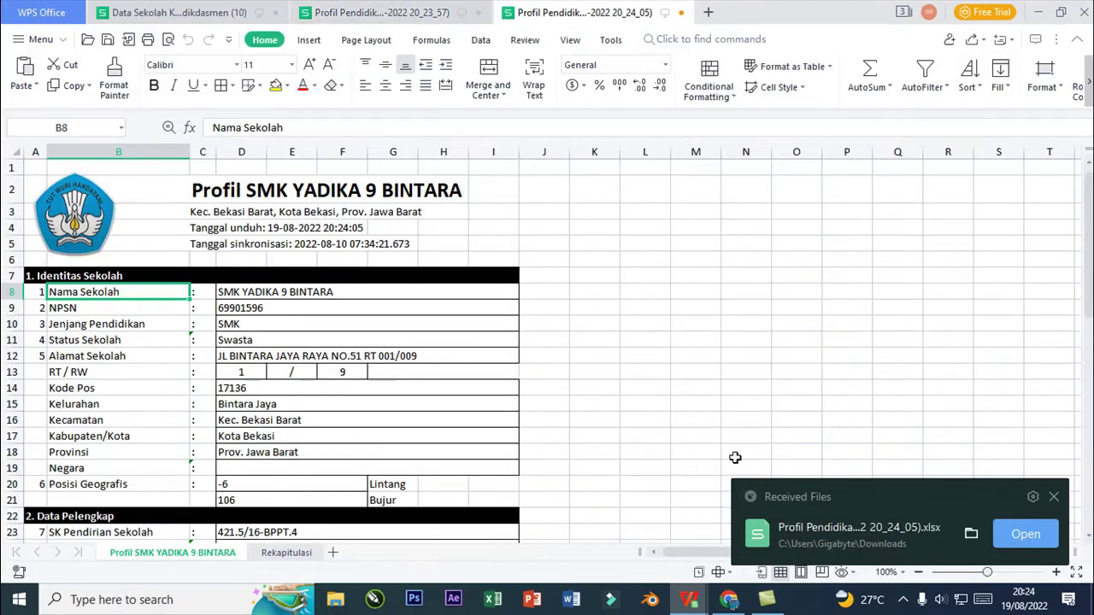
Close the duplicate SMK YADIKA 9 BINTARA profile workbook and look over the profile sheet of the remaining one.
{"action": "left_click", "coordinate": [681, 12]}
{"action": "left_click", "coordinate": [582, 319]}
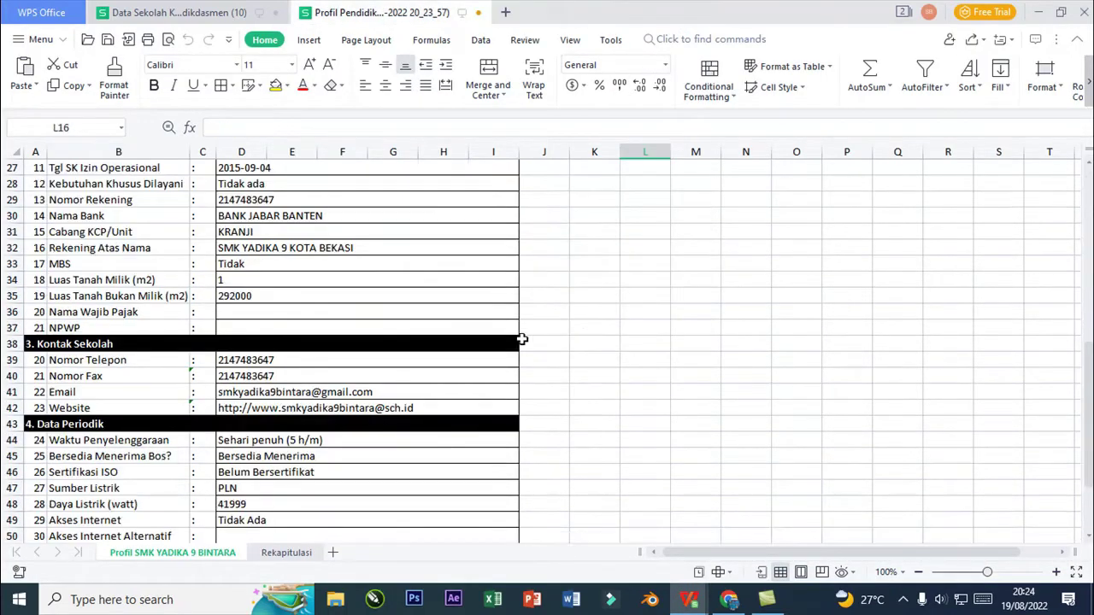
{"action": "left_click", "coordinate": [336, 338]}
{"action": "scroll", "coordinate": [299, 393], "scroll_direction": "up", "scroll_amount": 9}
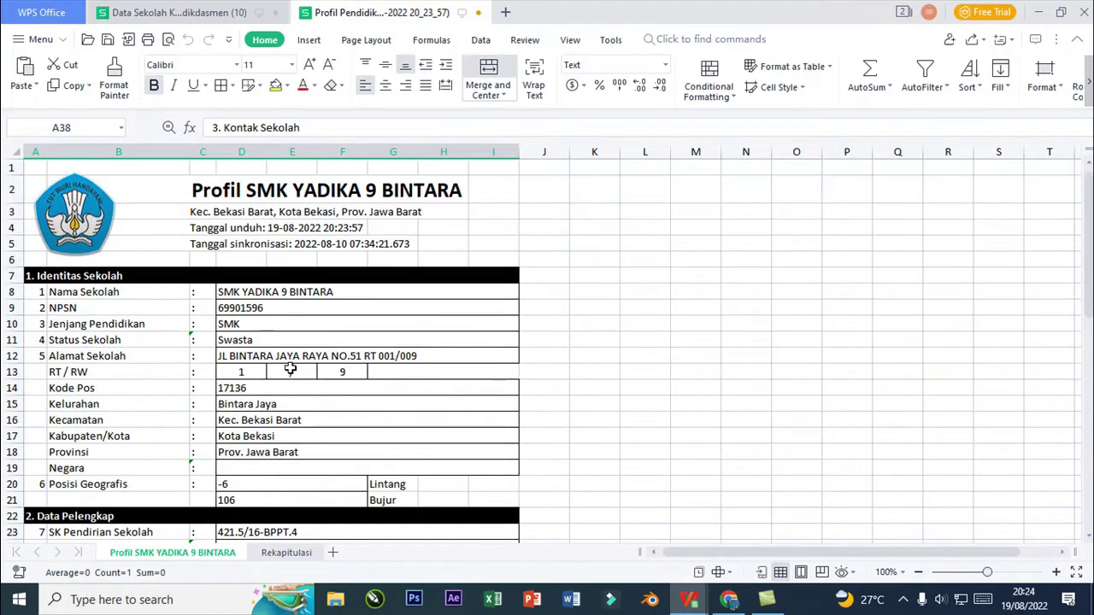
{"action": "scroll", "coordinate": [322, 407], "scroll_direction": "down", "scroll_amount": 2}
{"action": "scroll", "coordinate": [321, 405], "scroll_direction": "up", "scroll_amount": 2}
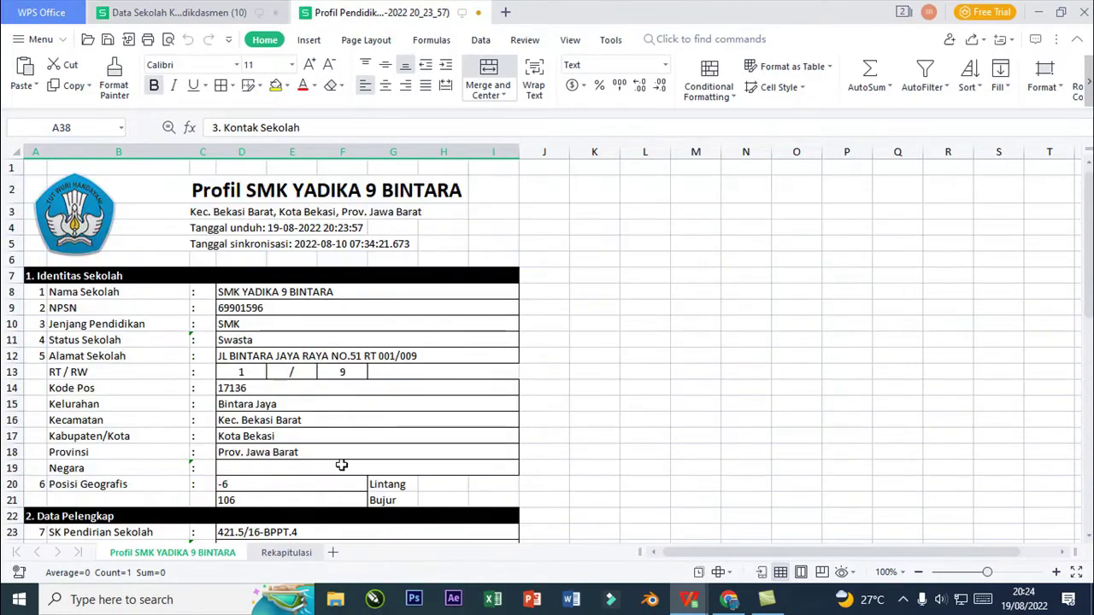
Examine the Rekapitulasi sheet's PD total and the Kelas 10, 11 and 12 totals under Data Rombongan Belajar.
{"action": "left_click", "coordinate": [287, 552]}
{"action": "left_click", "coordinate": [415, 459]}
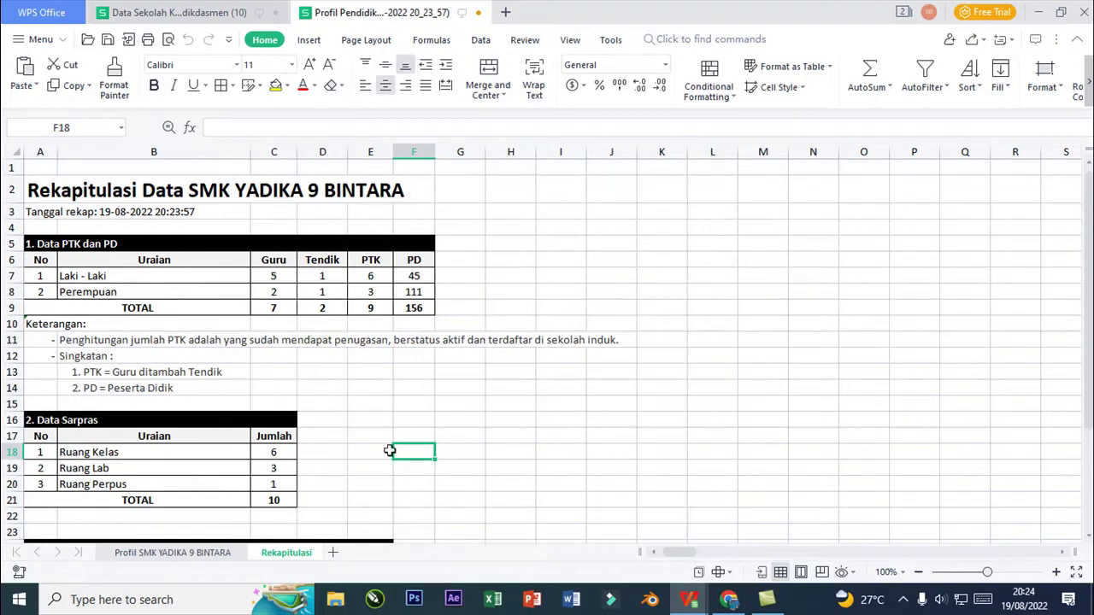
{"action": "scroll", "coordinate": [389, 450], "scroll_direction": "down", "scroll_amount": 1}
{"action": "left_click", "coordinate": [420, 265]}
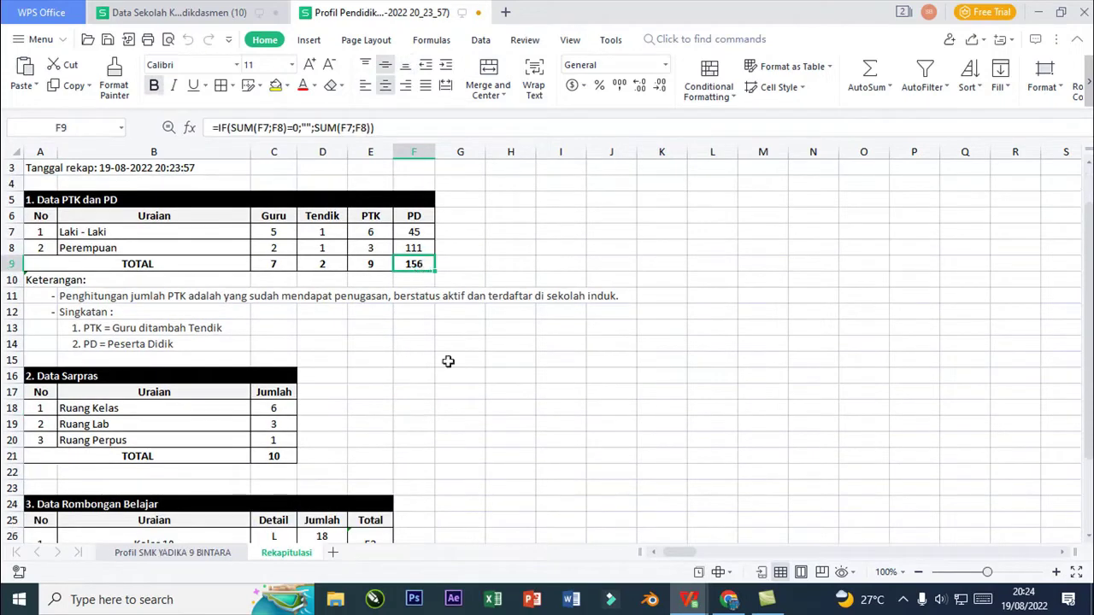
{"action": "scroll", "coordinate": [422, 451], "scroll_direction": "down", "scroll_amount": 5}
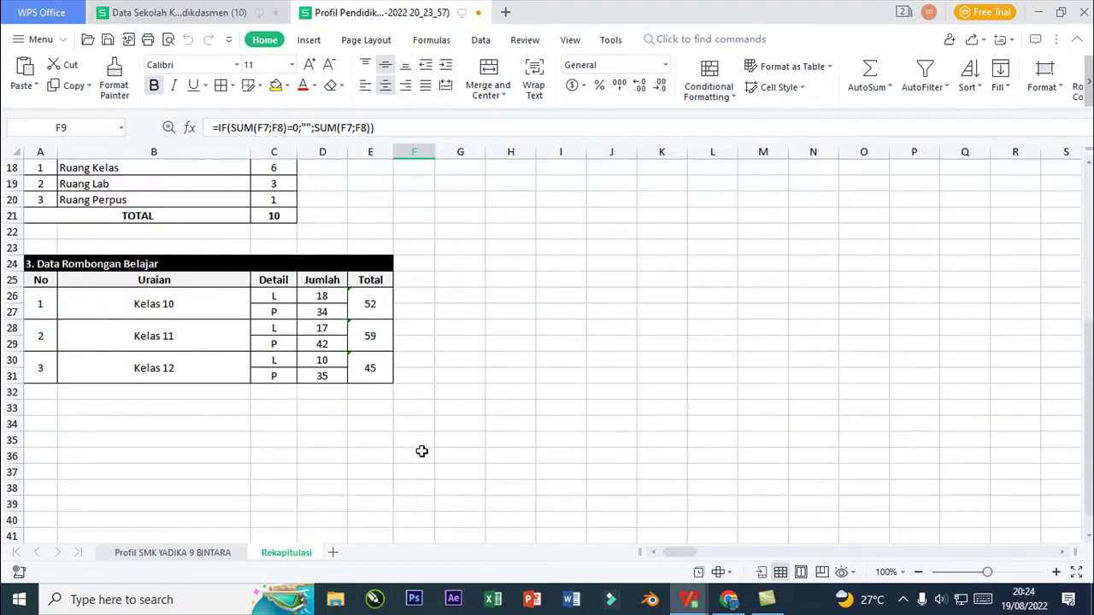
{"action": "left_click", "coordinate": [431, 364]}
{"action": "left_click", "coordinate": [382, 310]}
{"action": "left_click", "coordinate": [373, 342]}
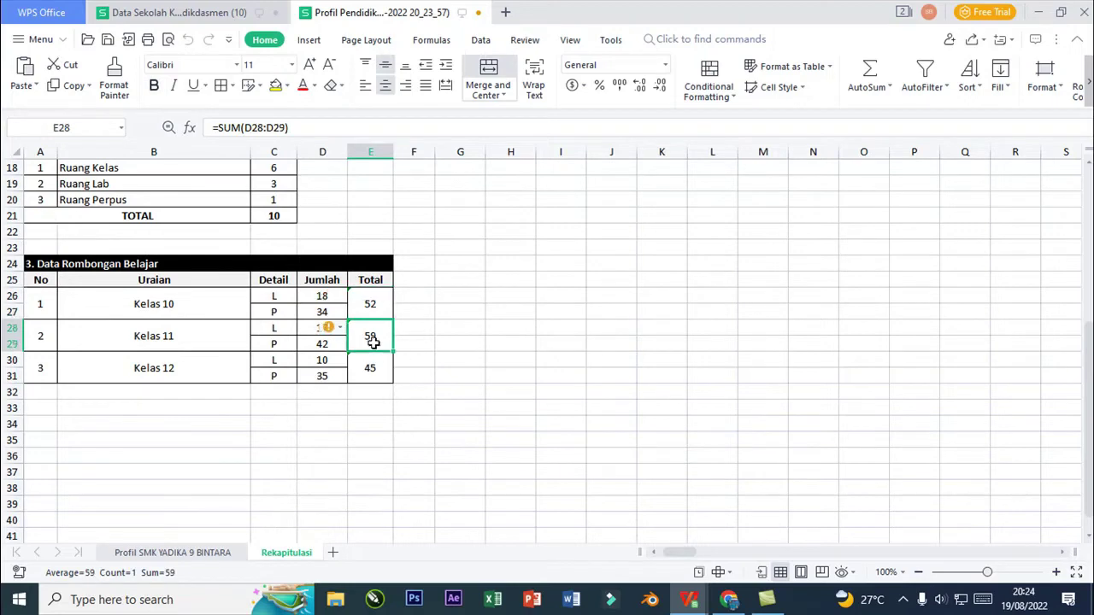
{"action": "left_click", "coordinate": [374, 310]}
{"action": "left_click", "coordinate": [370, 341]}
{"action": "left_click", "coordinate": [376, 376]}
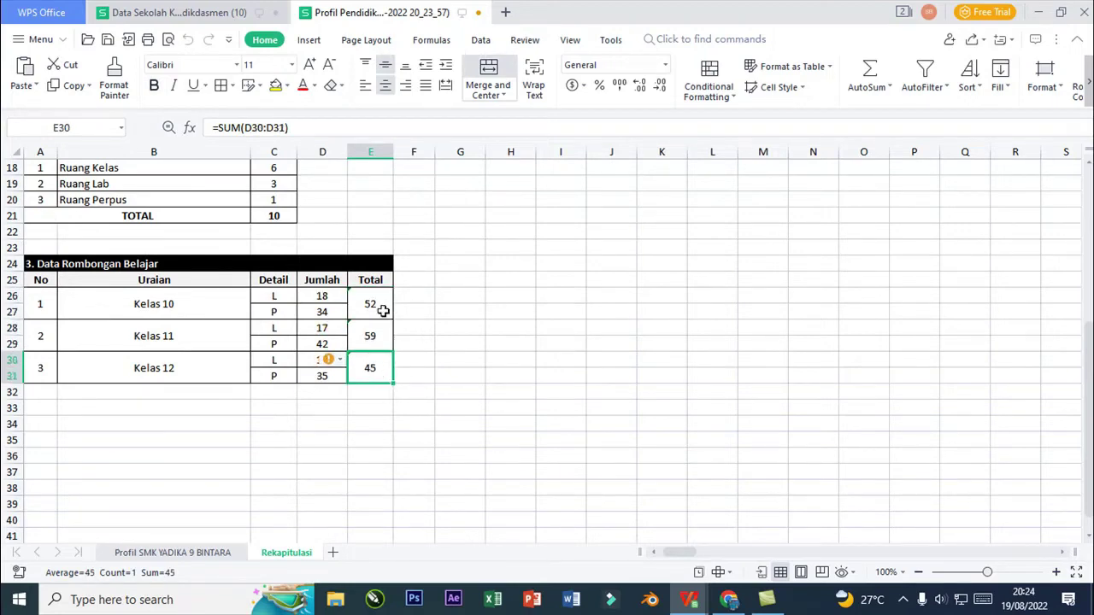
{"action": "left_click", "coordinate": [385, 408]}
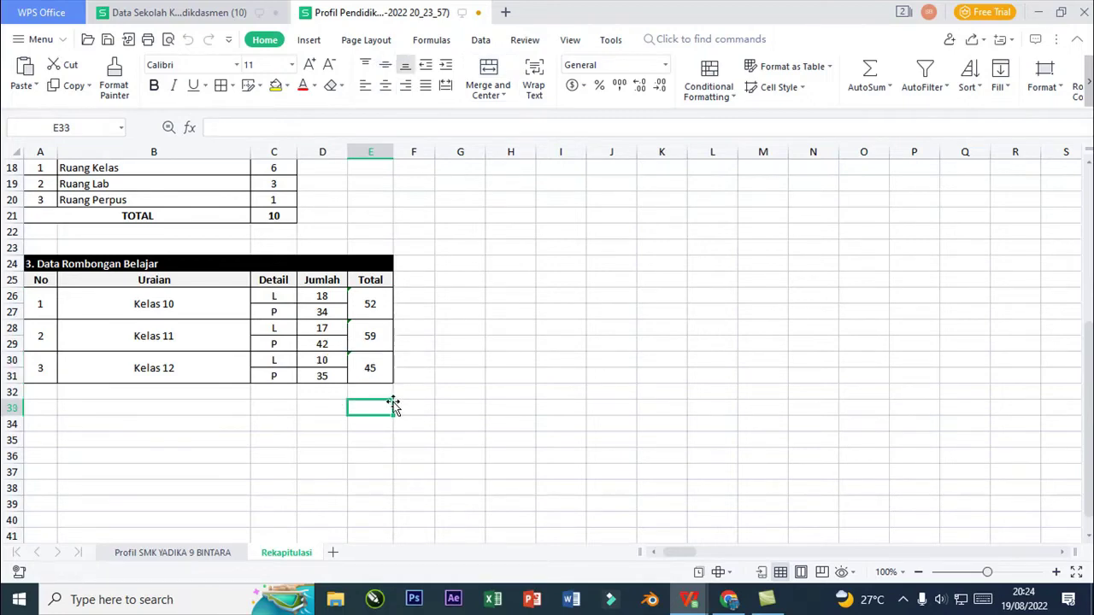
Merge and center F26:F27 beside the Kelas 10 total and enter 109 in the merged cell.
{"action": "left_click_drag", "start_coordinate": [415, 300], "coordinate": [415, 311]}
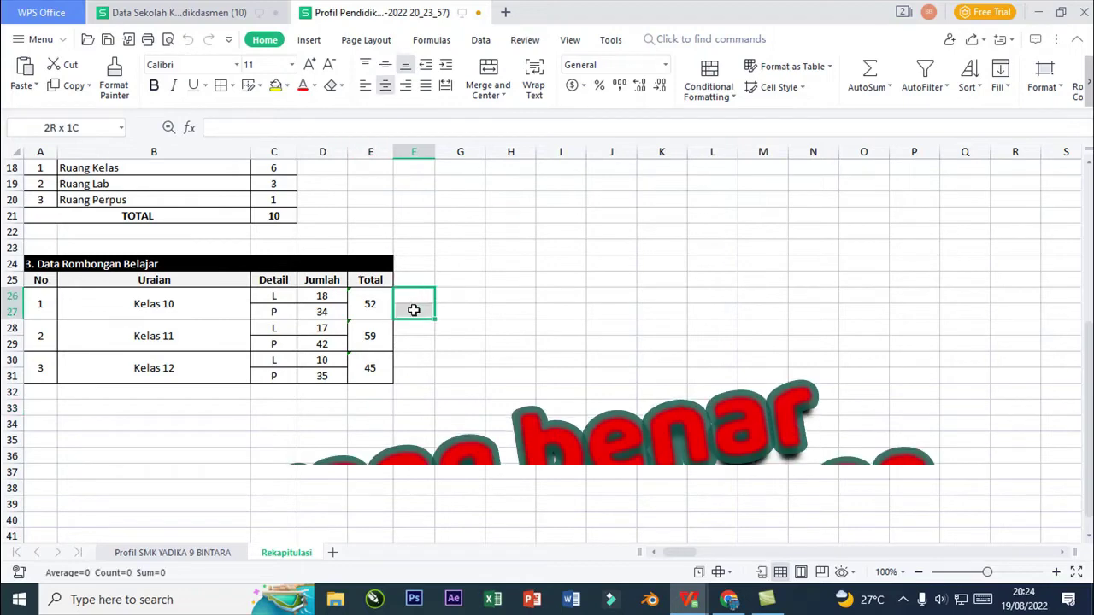
{"action": "left_click", "coordinate": [487, 75]}
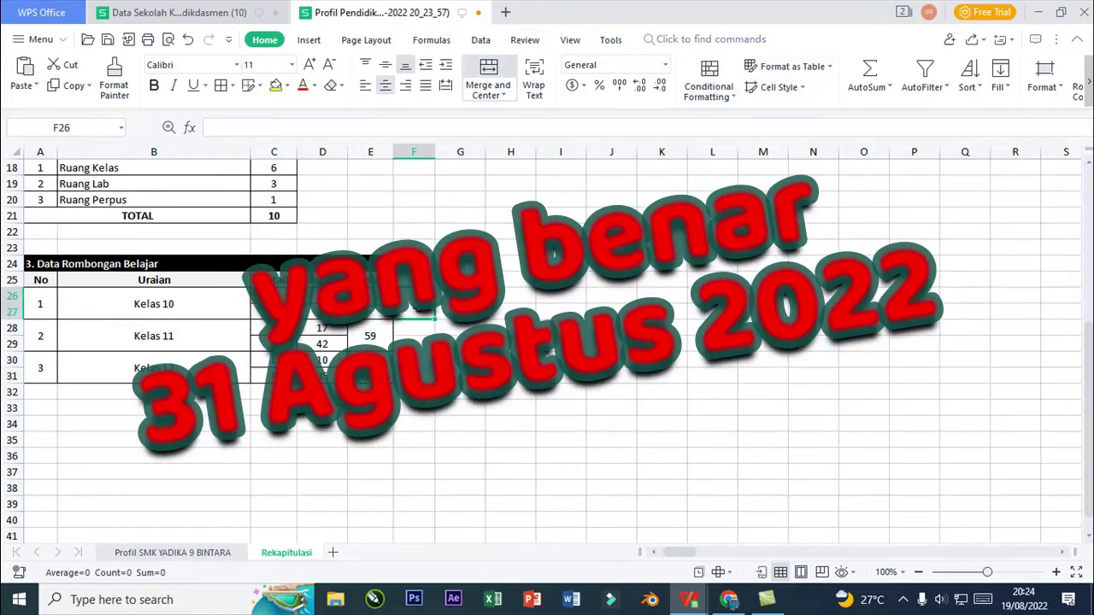
{"action": "double_click", "coordinate": [416, 305]}
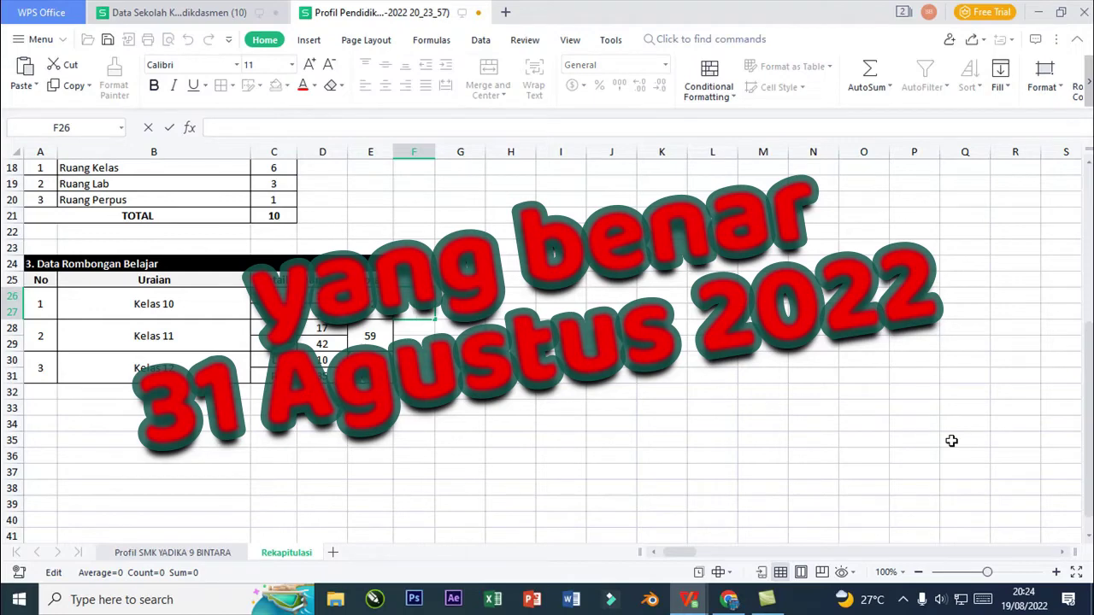
{"action": "type", "text": "109"}
{"action": "key", "text": "Return"}
{"action": "left_click", "coordinate": [421, 316]}
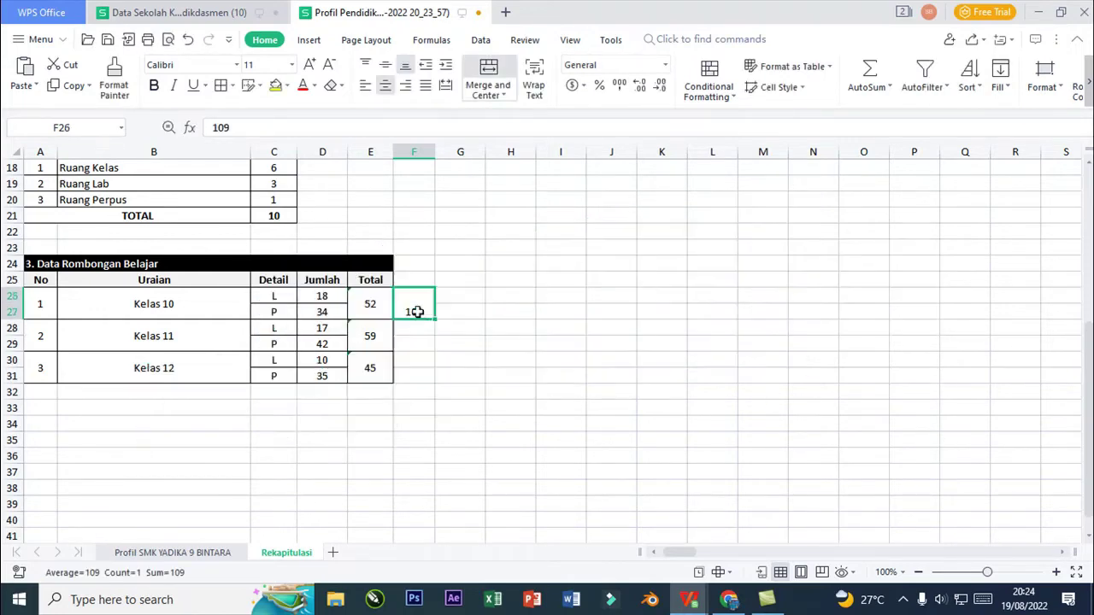
Center the 109 horizontally and vertically in the merged cell F26 beside the Kelas 10 total.
{"action": "left_click", "coordinate": [386, 89]}
{"action": "left_click", "coordinate": [385, 65]}
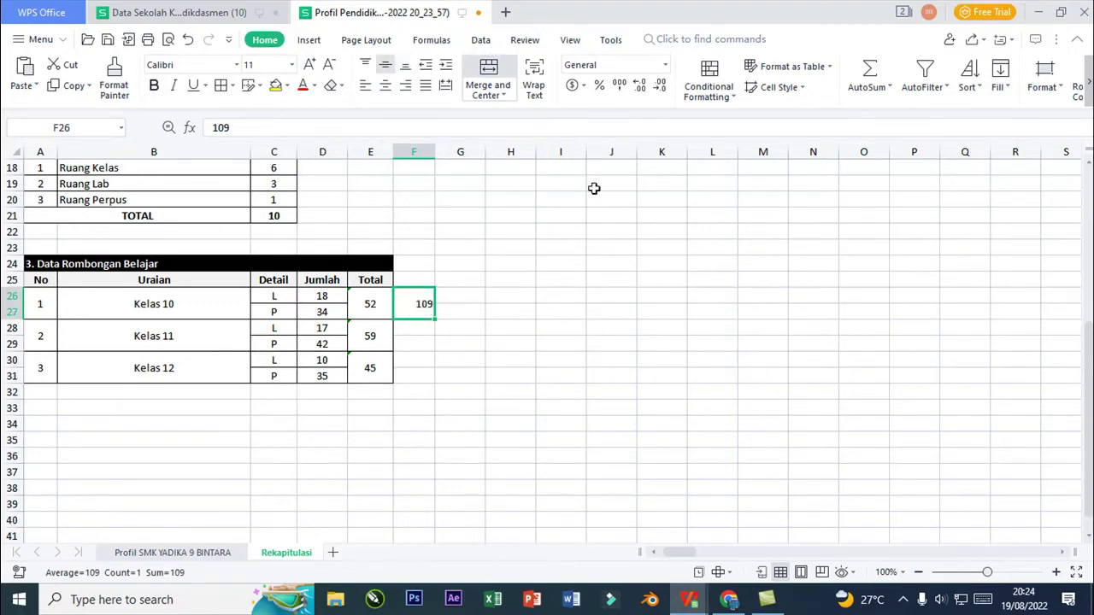
{"action": "left_click", "coordinate": [388, 87]}
{"action": "left_click", "coordinate": [468, 360]}
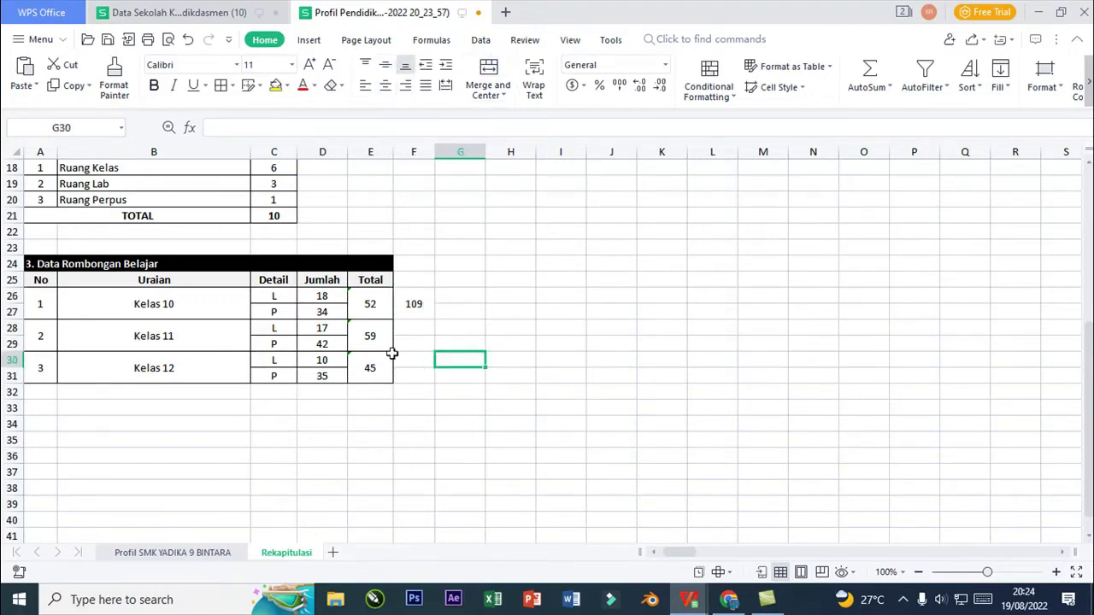
Clear the Kelas 12 total in E30 under Data Rombongan Belajar.
{"action": "left_click_drag", "start_coordinate": [412, 329], "coordinate": [411, 344]}
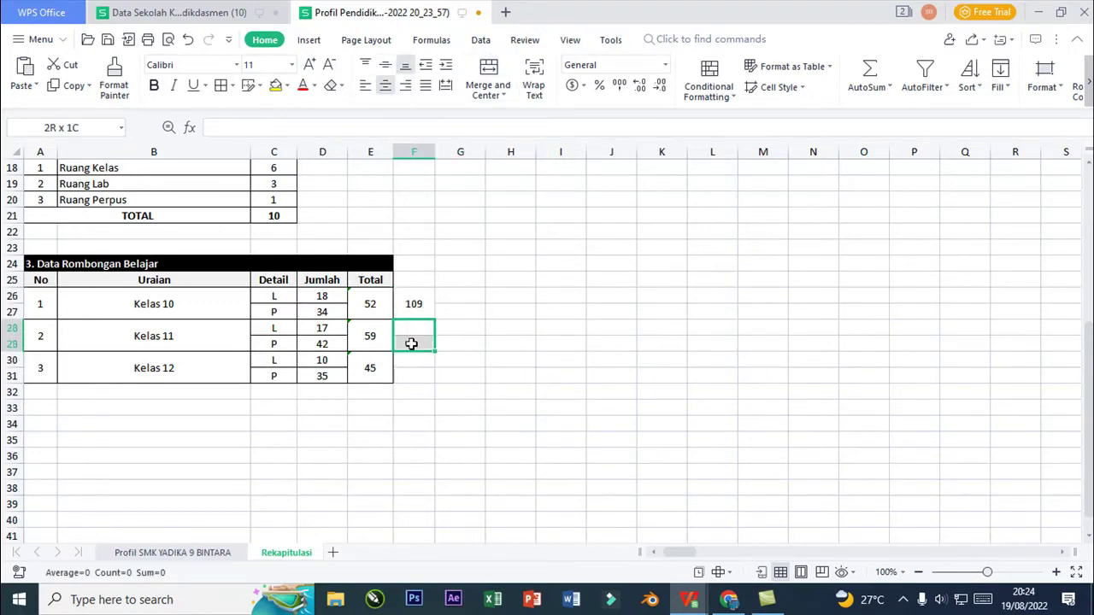
{"action": "left_click", "coordinate": [372, 305]}
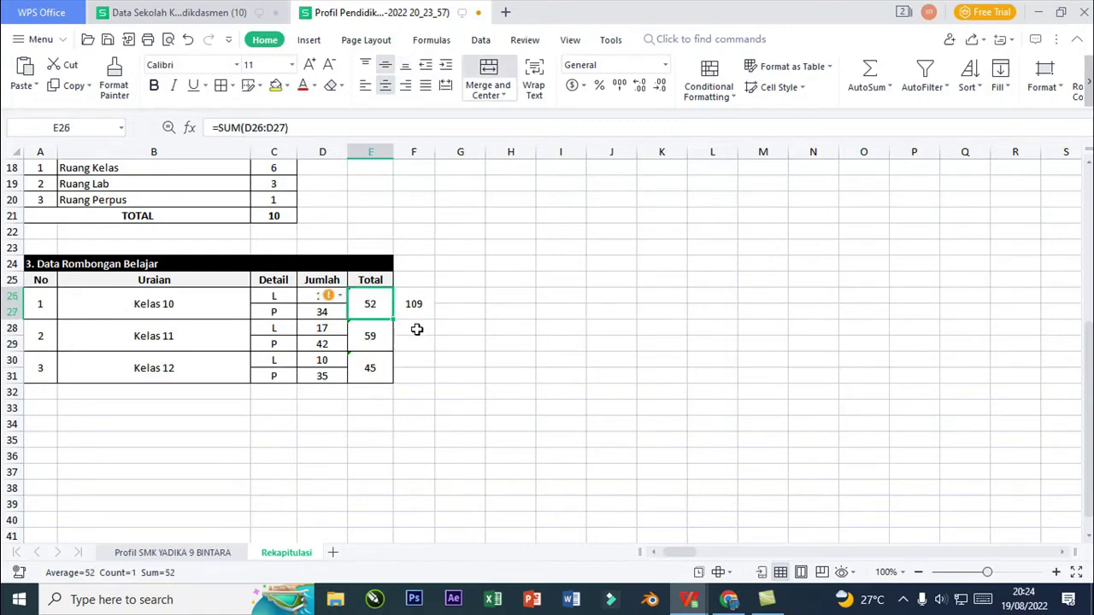
{"action": "left_click_drag", "start_coordinate": [416, 329], "coordinate": [418, 342]}
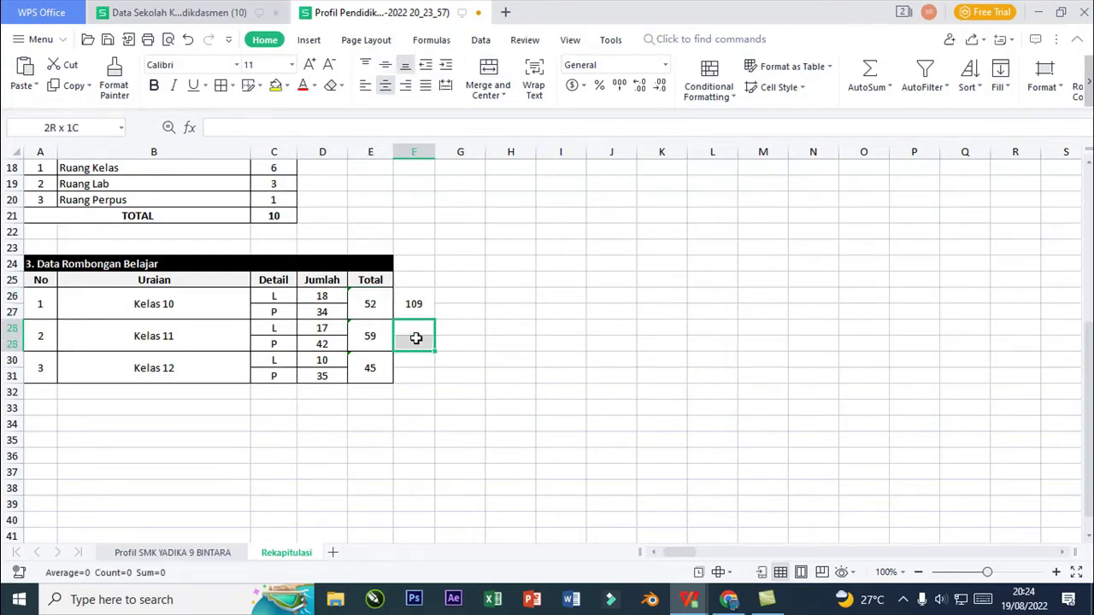
{"action": "left_click", "coordinate": [382, 372]}
{"action": "key", "text": "Delete"}
{"action": "left_click", "coordinate": [437, 397]}
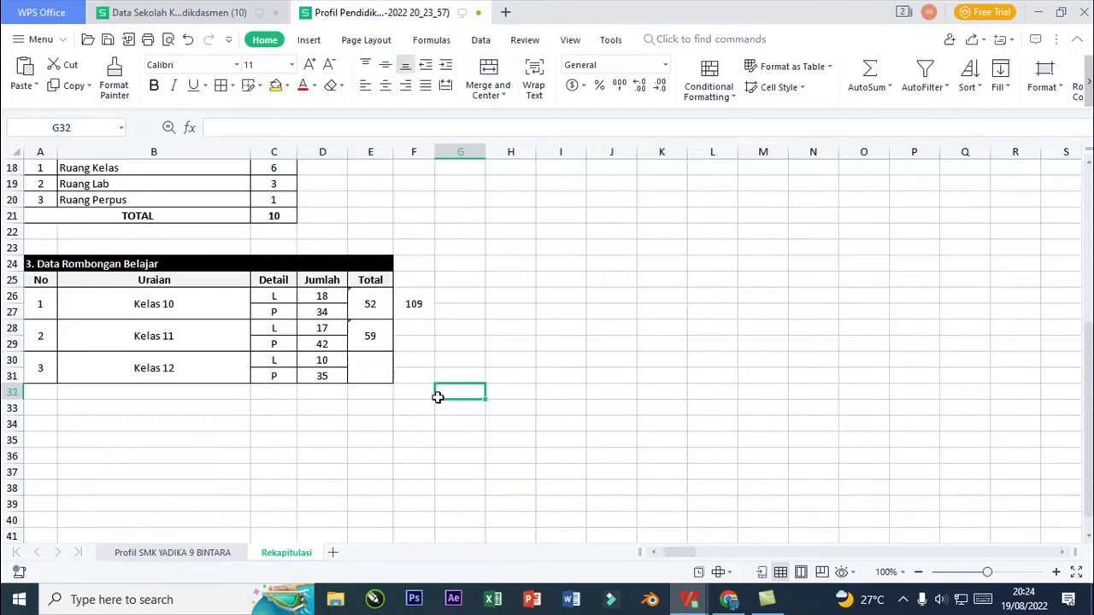
Move the Kelas 11 total from E28 down into the empty Kelas 12 total cell.
{"action": "double_click", "coordinate": [380, 305]}
{"action": "left_click", "coordinate": [459, 358]}
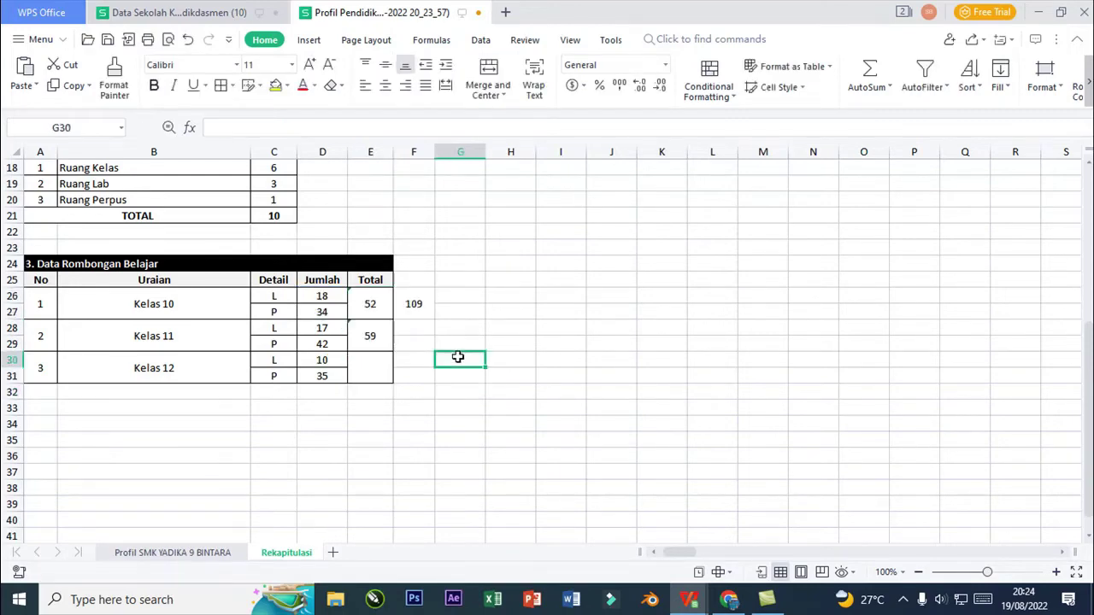
{"action": "left_click_drag", "start_coordinate": [377, 306], "coordinate": [374, 322]}
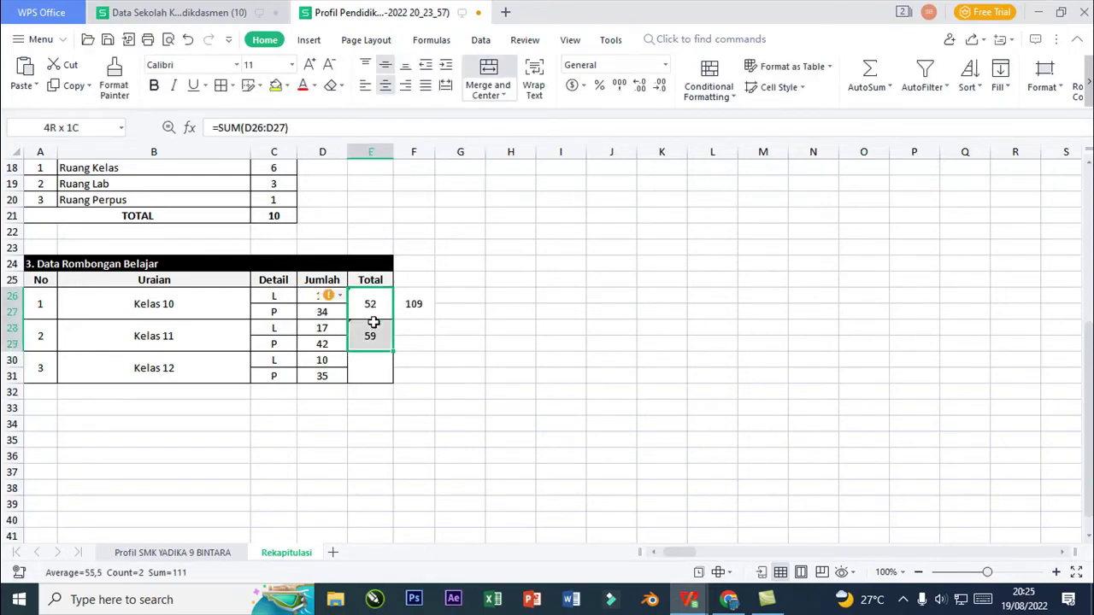
{"action": "left_click", "coordinate": [374, 315]}
{"action": "left_click", "coordinate": [379, 346]}
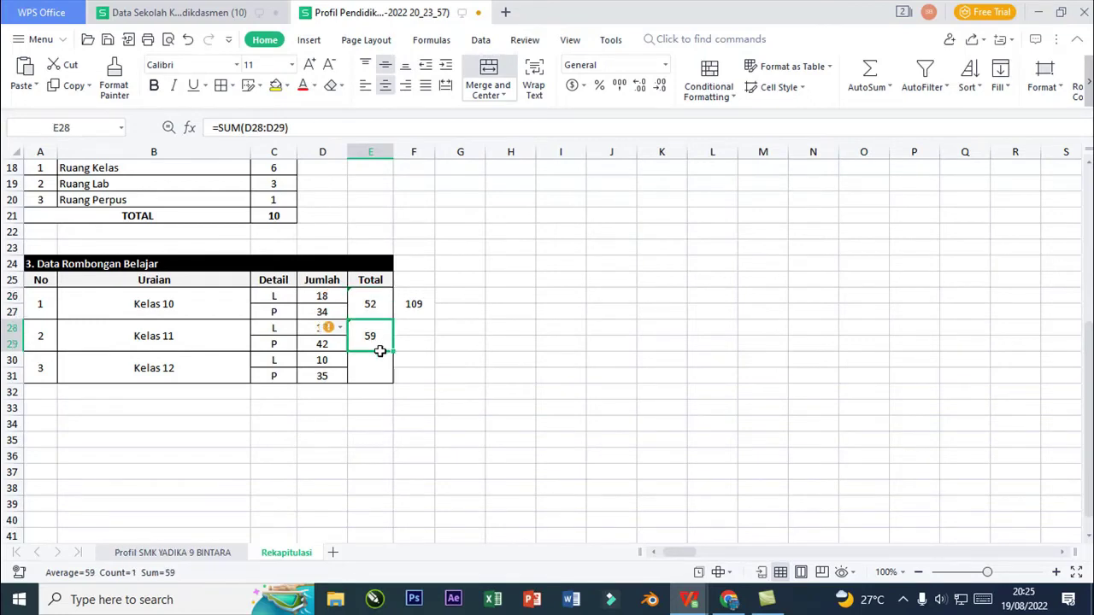
{"action": "left_click_drag", "start_coordinate": [378, 353], "coordinate": [379, 383]}
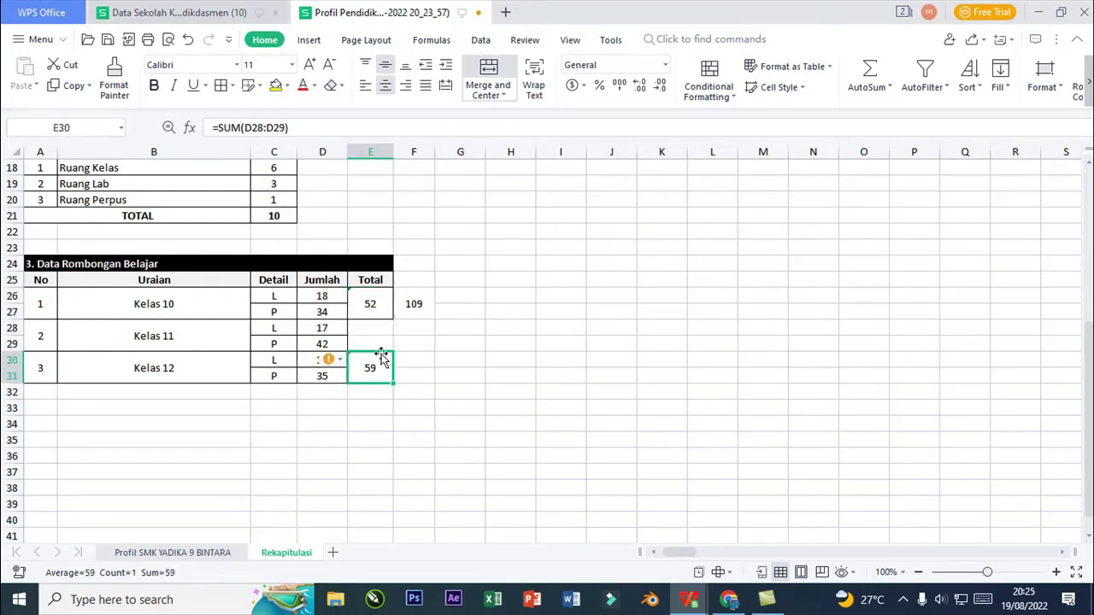
Move the Kelas 10 total down into the Kelas 11 cell and the 109 from F26 into the Kelas 10 total cell.
{"action": "left_click", "coordinate": [376, 309]}
{"action": "left_click_drag", "start_coordinate": [379, 323], "coordinate": [376, 353]}
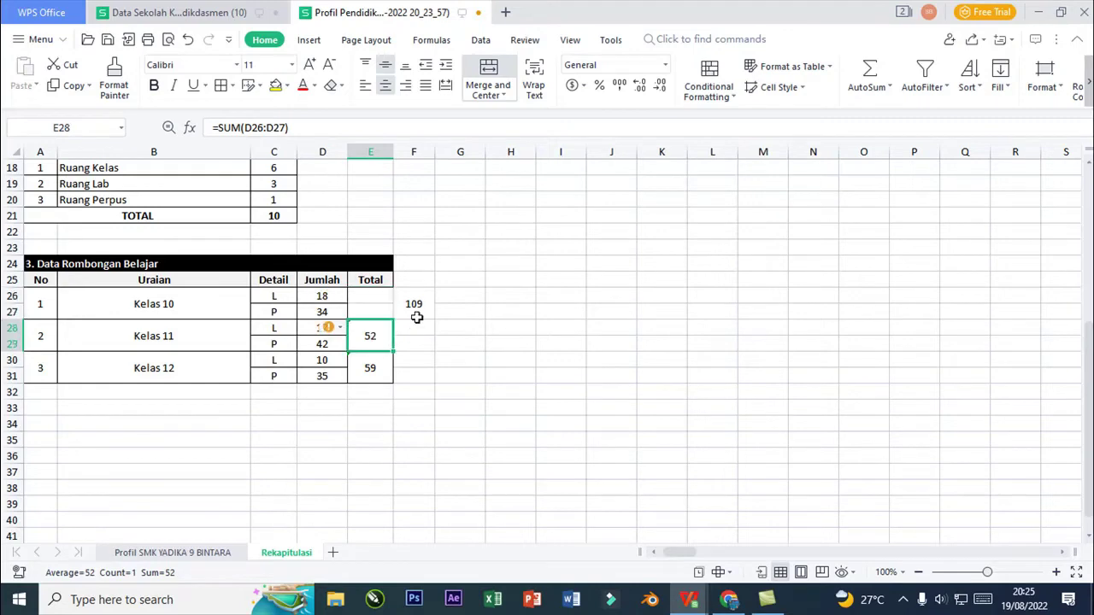
{"action": "left_click", "coordinate": [419, 322]}
{"action": "left_click_drag", "start_coordinate": [419, 323], "coordinate": [376, 325]}
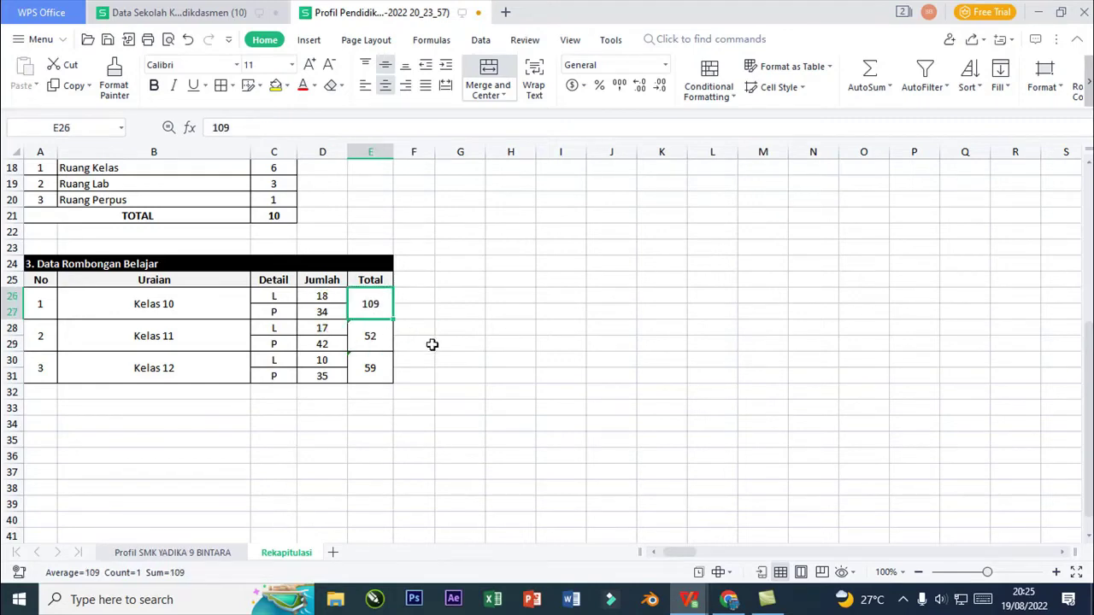
{"action": "left_click", "coordinate": [427, 344]}
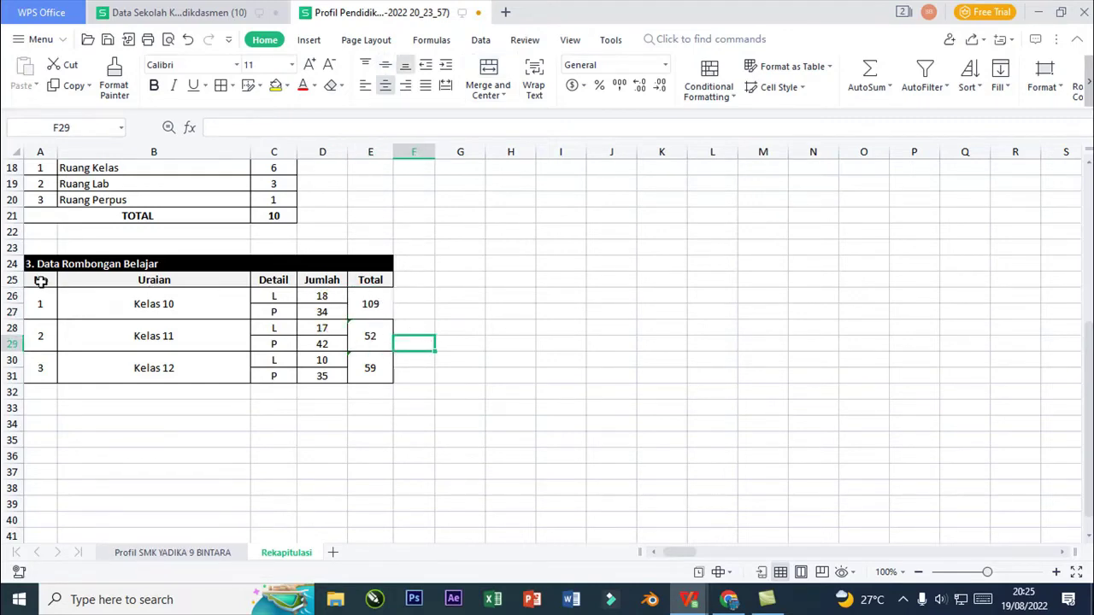
Examine the rearranged Kelas 10, 11 and 12 totals and compare them with the PD total further up the Rekapitulasi sheet.
{"action": "left_click_drag", "start_coordinate": [40, 281], "coordinate": [380, 378]}
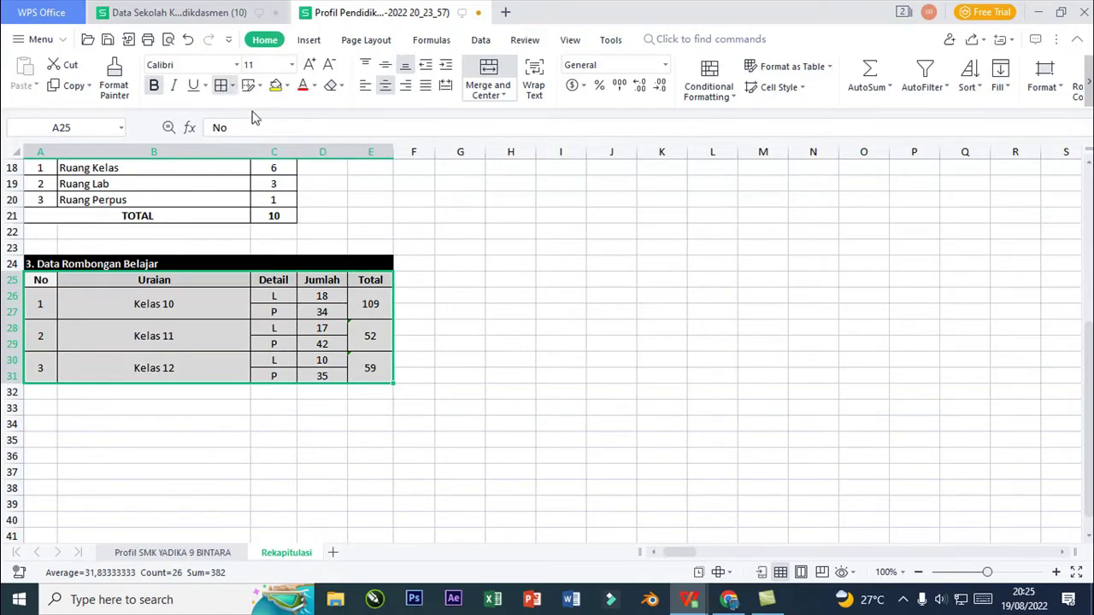
{"action": "left_click", "coordinate": [432, 345]}
{"action": "left_click", "coordinate": [379, 302]}
{"action": "left_click", "coordinate": [377, 329]}
{"action": "left_click", "coordinate": [371, 361]}
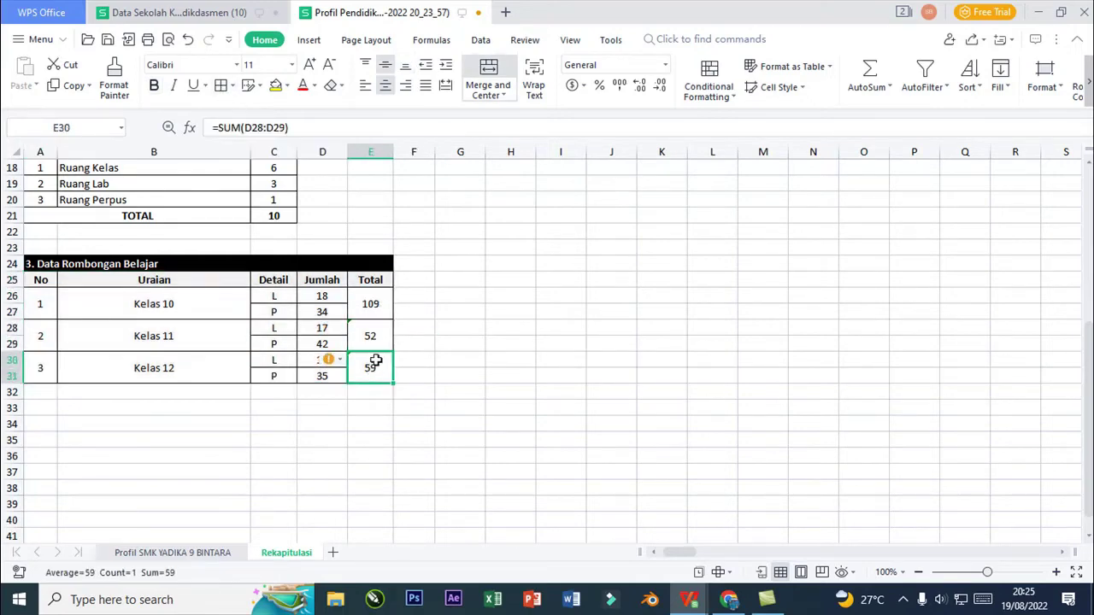
{"action": "left_click", "coordinate": [374, 300]}
{"action": "left_click", "coordinate": [370, 340]}
{"action": "left_click", "coordinate": [368, 366]}
{"action": "left_click", "coordinate": [374, 300]}
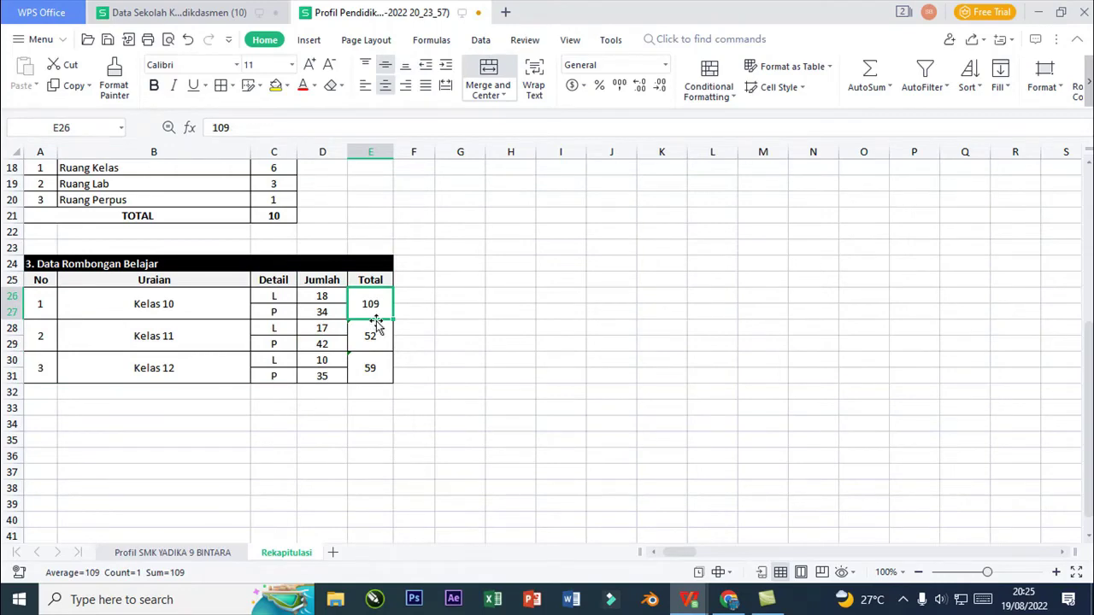
{"action": "left_click", "coordinate": [427, 312]}
{"action": "scroll", "coordinate": [438, 348], "scroll_direction": "up", "scroll_amount": 3}
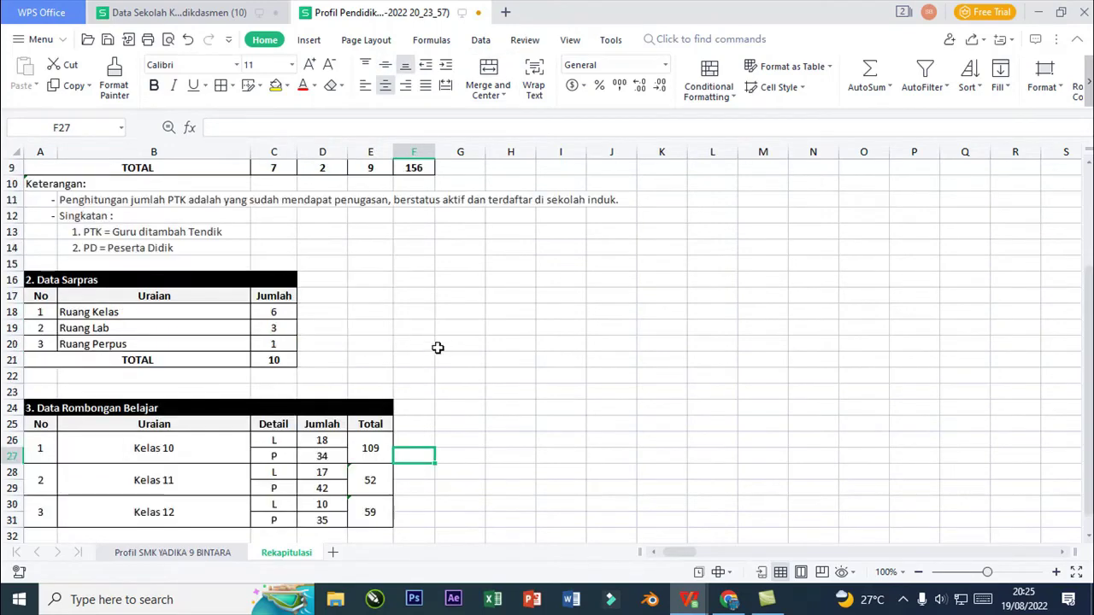
{"action": "scroll", "coordinate": [438, 348], "scroll_direction": "down", "scroll_amount": 2}
{"action": "scroll", "coordinate": [452, 350], "scroll_direction": "up", "scroll_amount": 2}
Switch to Chrome, leave the unreachable school profile download page, and look over the Sekolah Kita home page.
{"action": "left_click", "coordinate": [729, 600]}
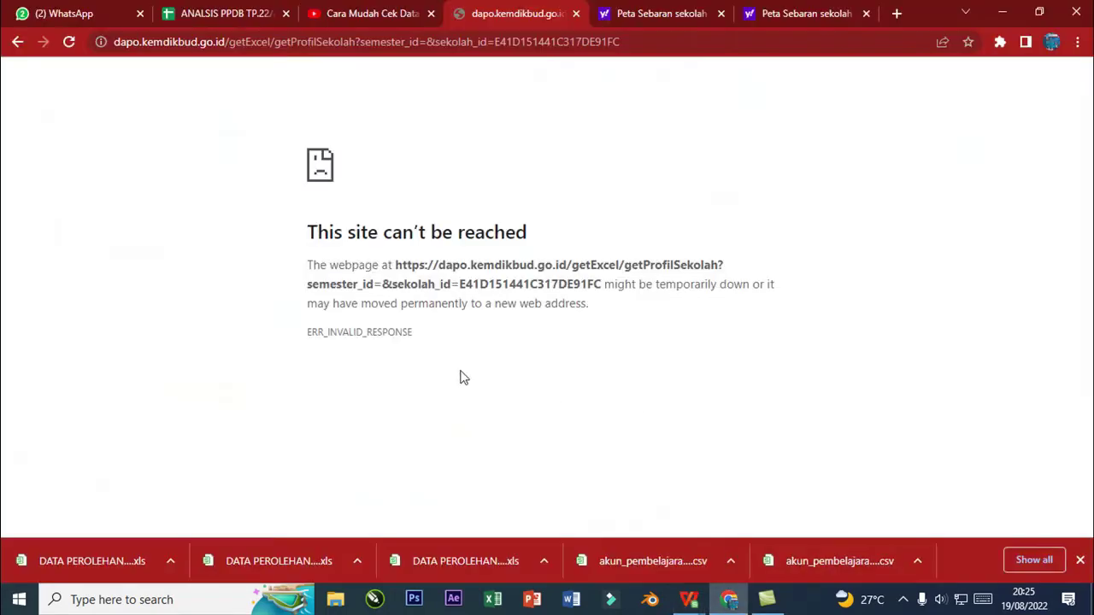
{"action": "left_click", "coordinate": [17, 41]}
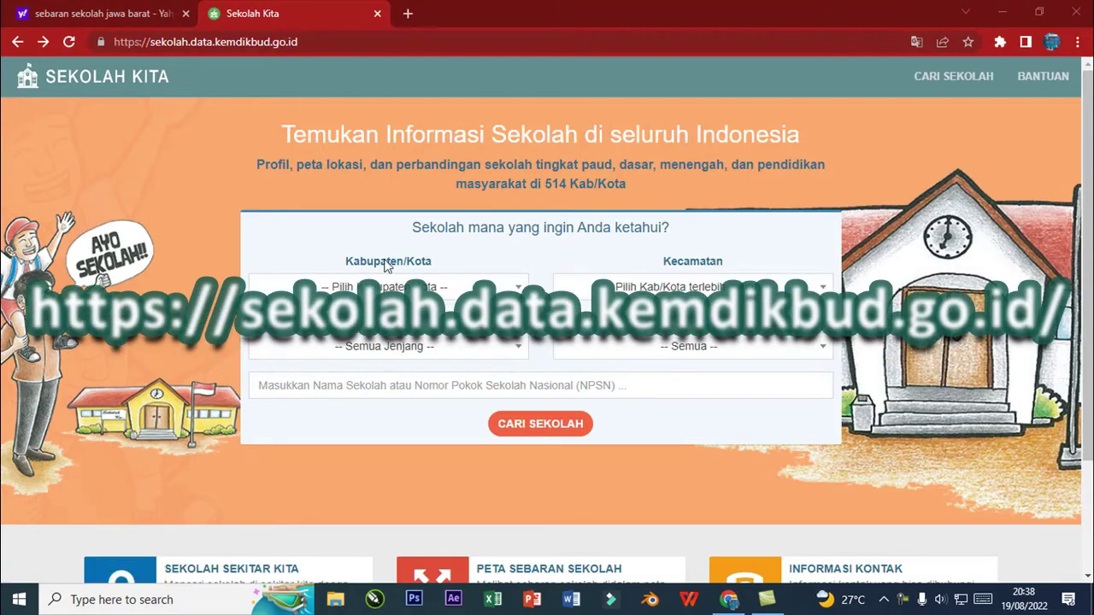
{"action": "scroll", "coordinate": [431, 275], "scroll_direction": "down", "scroll_amount": 2}
{"action": "scroll", "coordinate": [423, 246], "scroll_direction": "up", "scroll_amount": 2}
Set the school search's Kabupaten/Kota to Kota Bekasi, Prov. Jawa Barat and its Jenjang to SMP.
{"action": "left_click", "coordinate": [486, 298]}
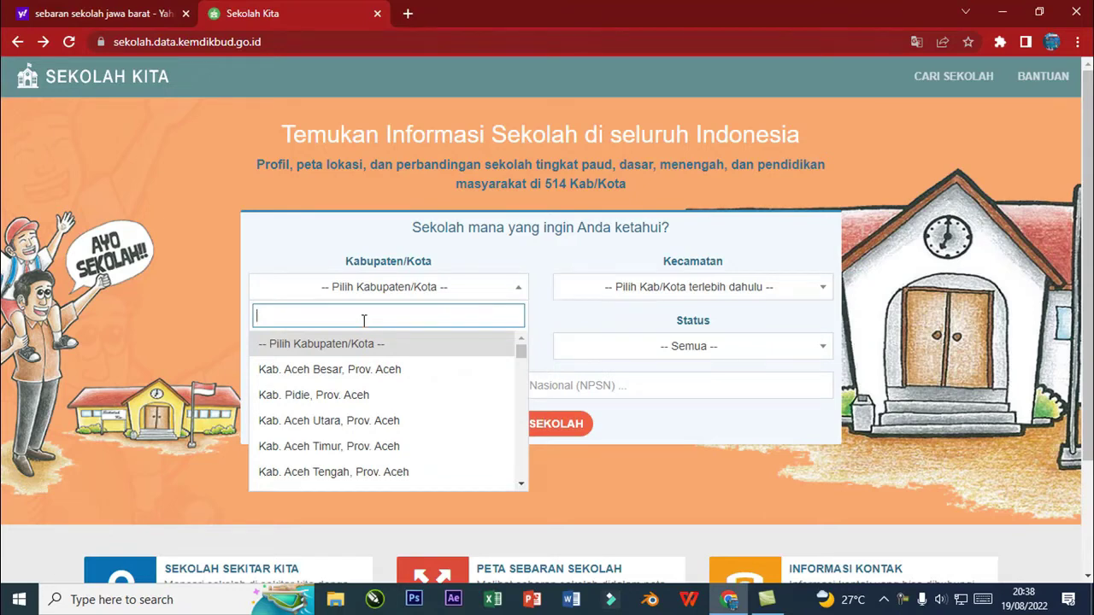
{"action": "type", "text": "kota "}
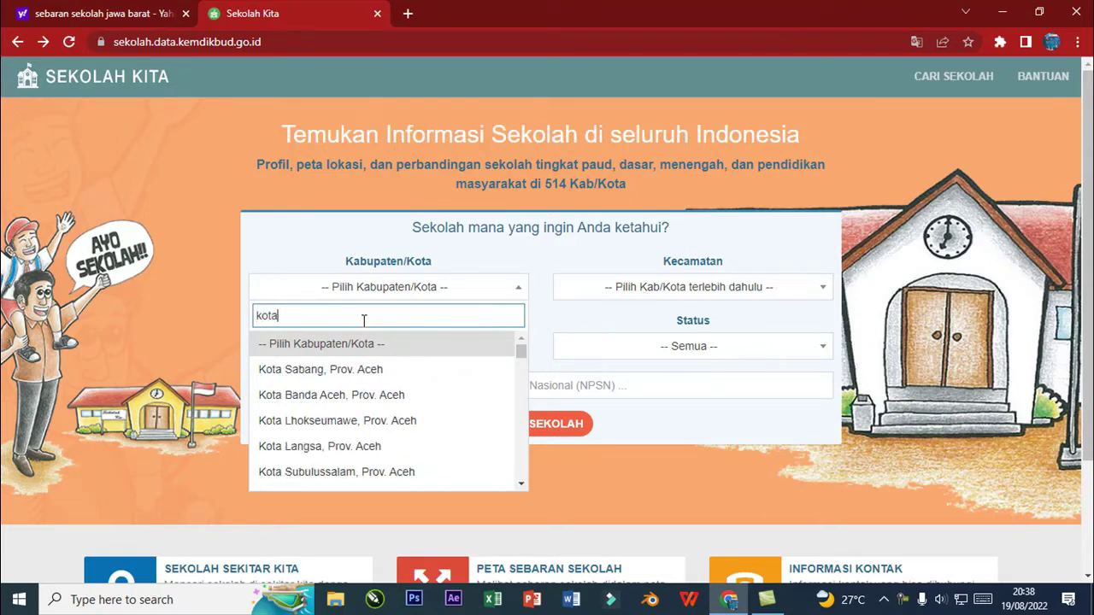
{"action": "type", "text": "be"}
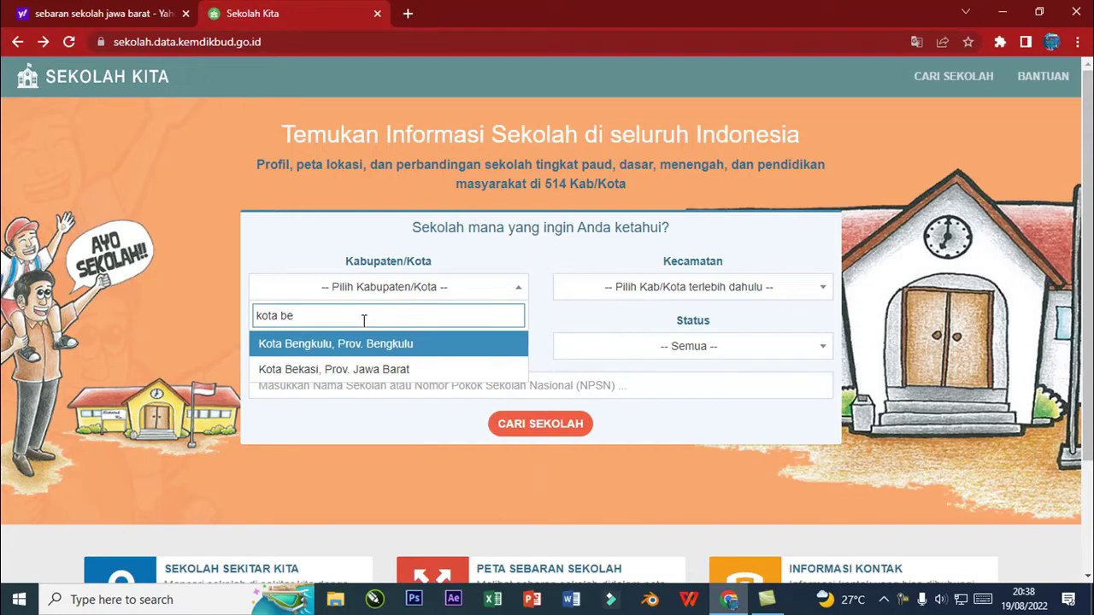
{"action": "type", "text": "kas"}
{"action": "left_click", "coordinate": [364, 344]}
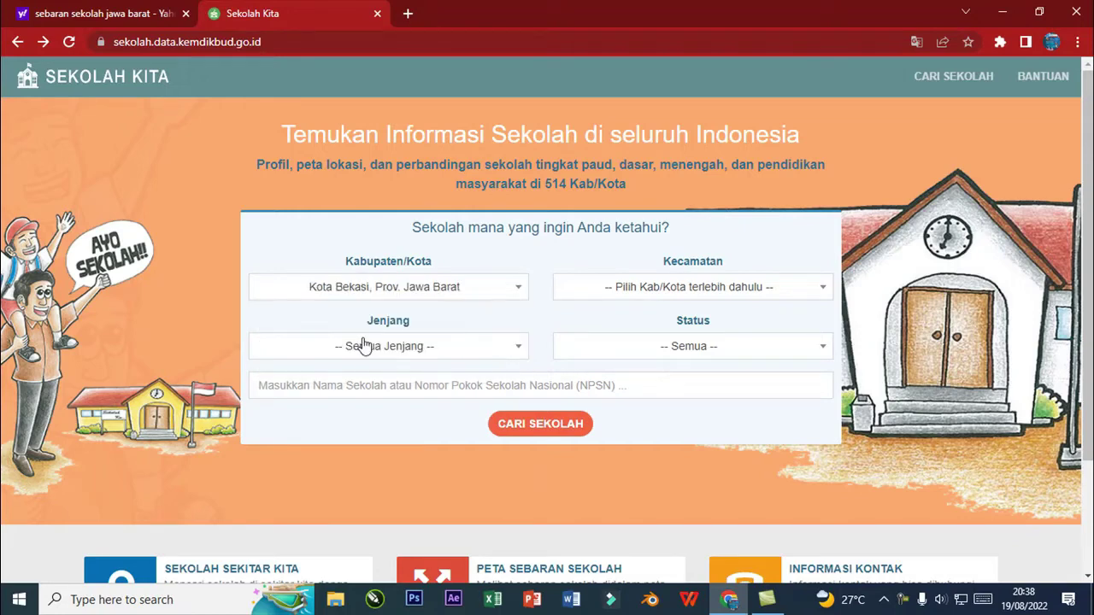
{"action": "left_click", "coordinate": [417, 346]}
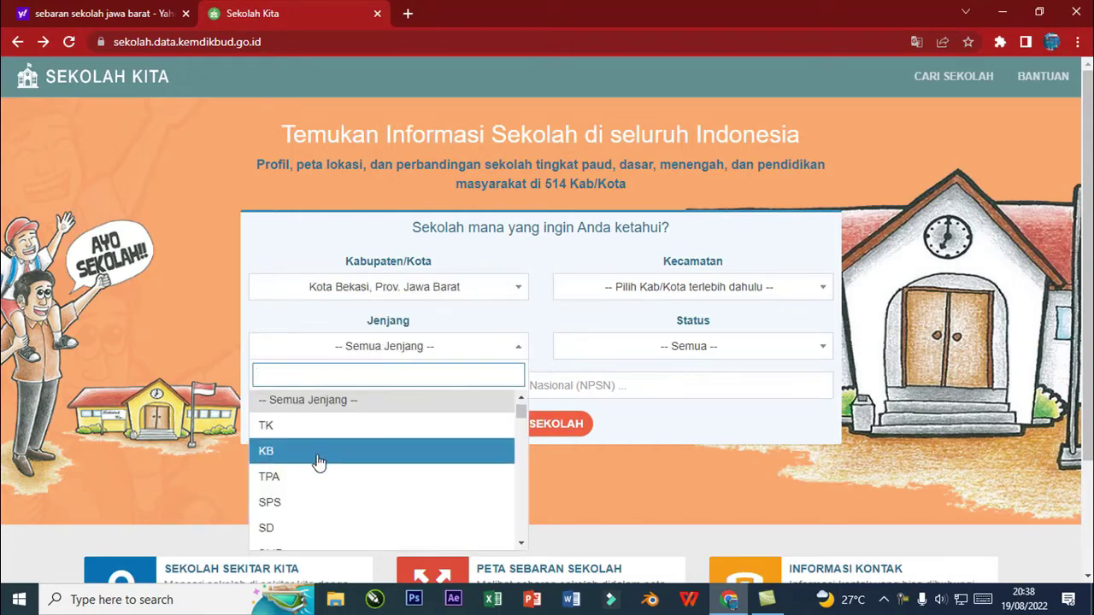
{"action": "scroll", "coordinate": [312, 466], "scroll_direction": "down", "scroll_amount": 1}
{"action": "left_click", "coordinate": [308, 479]}
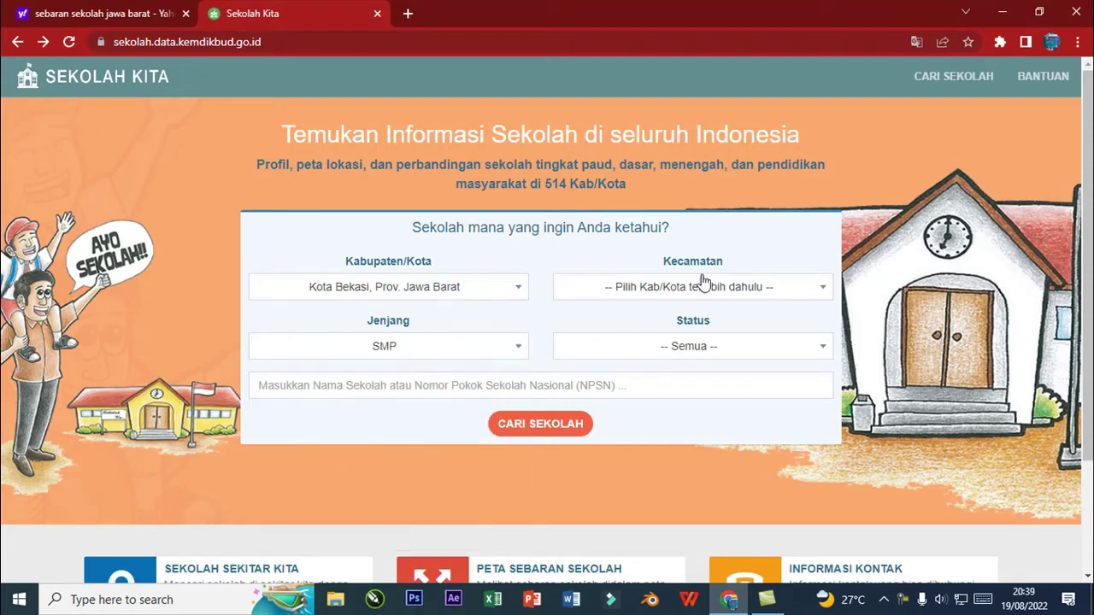
Set Kecamatan to Kec. Bekasi Barat, Kota Bekasi, keep Status on Semua, and run the school search.
{"action": "left_click", "coordinate": [713, 289]}
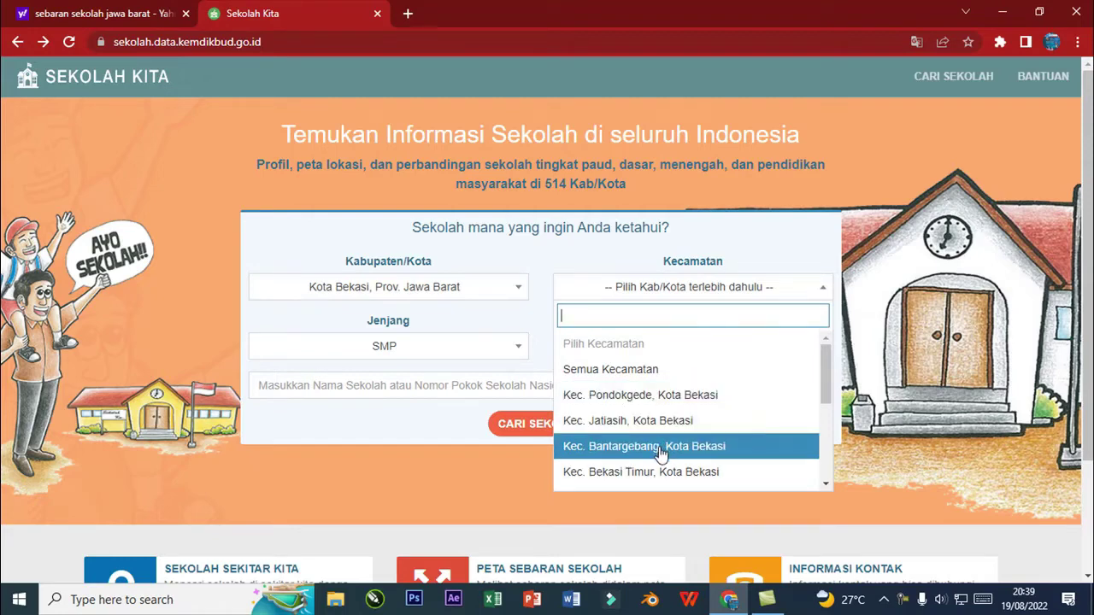
{"action": "scroll", "coordinate": [665, 453], "scroll_direction": "down", "scroll_amount": 3}
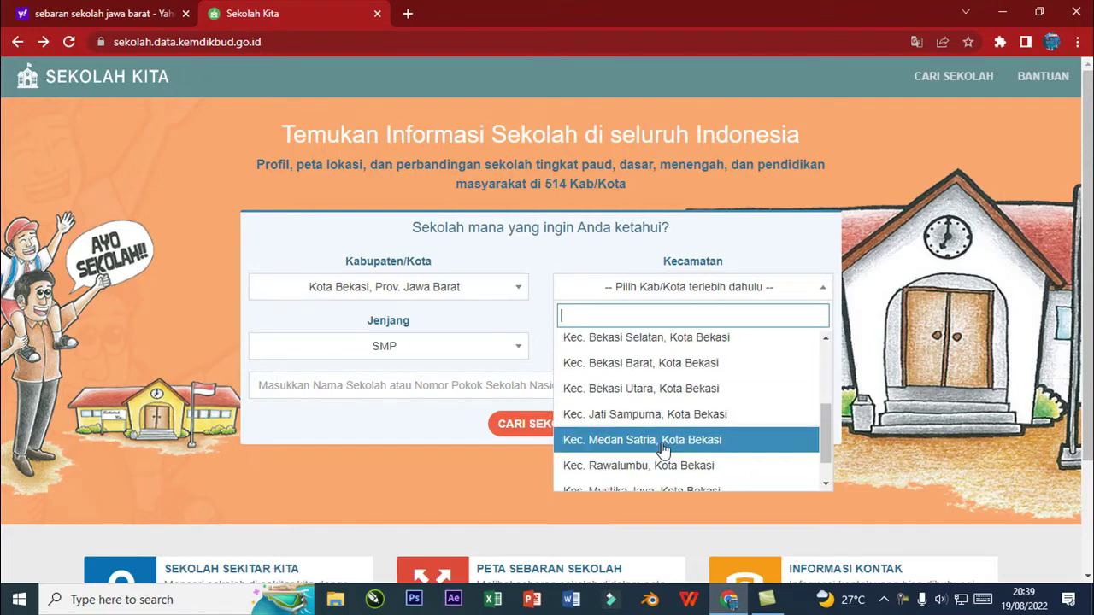
{"action": "left_click", "coordinate": [639, 373]}
{"action": "left_click", "coordinate": [709, 354]}
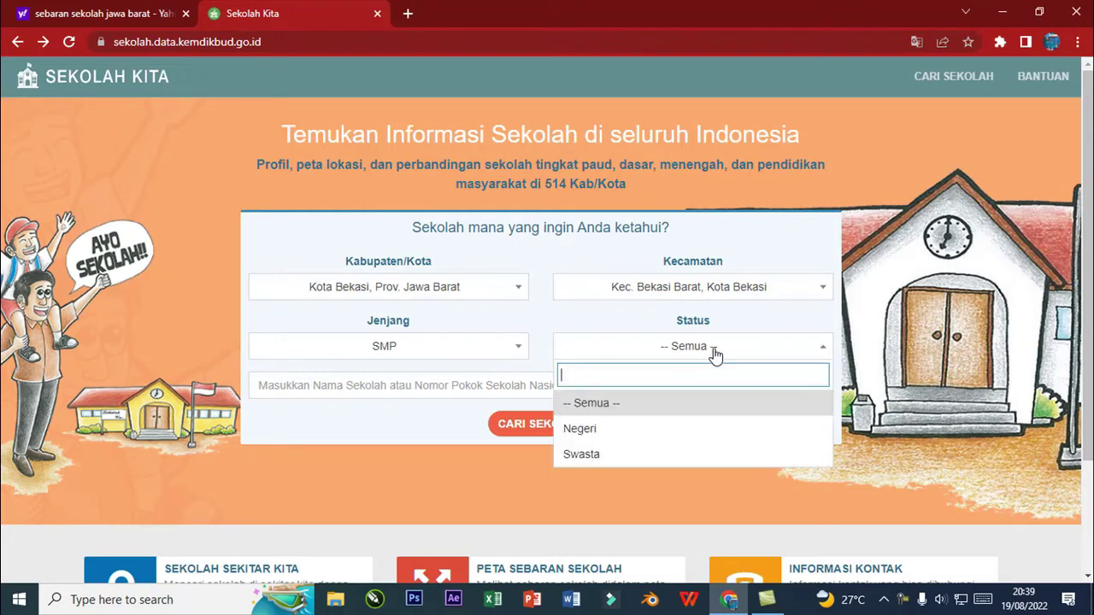
{"action": "left_click", "coordinate": [625, 408]}
{"action": "left_click", "coordinate": [573, 424]}
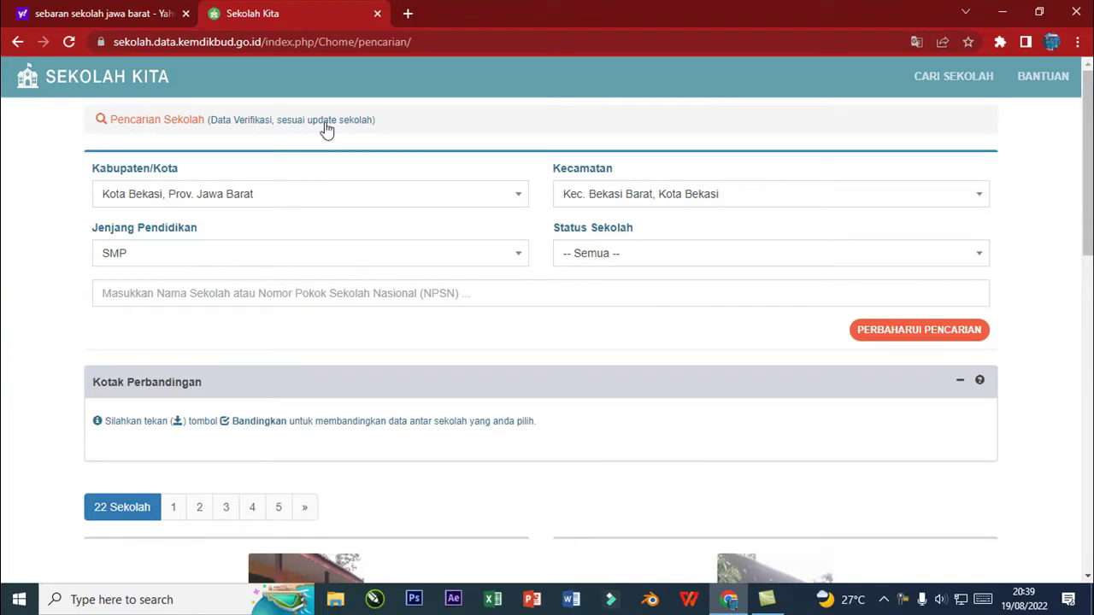
Look through the schools on the first and second pages of the SMP search results.
{"action": "scroll", "coordinate": [332, 303], "scroll_direction": "down", "scroll_amount": 3}
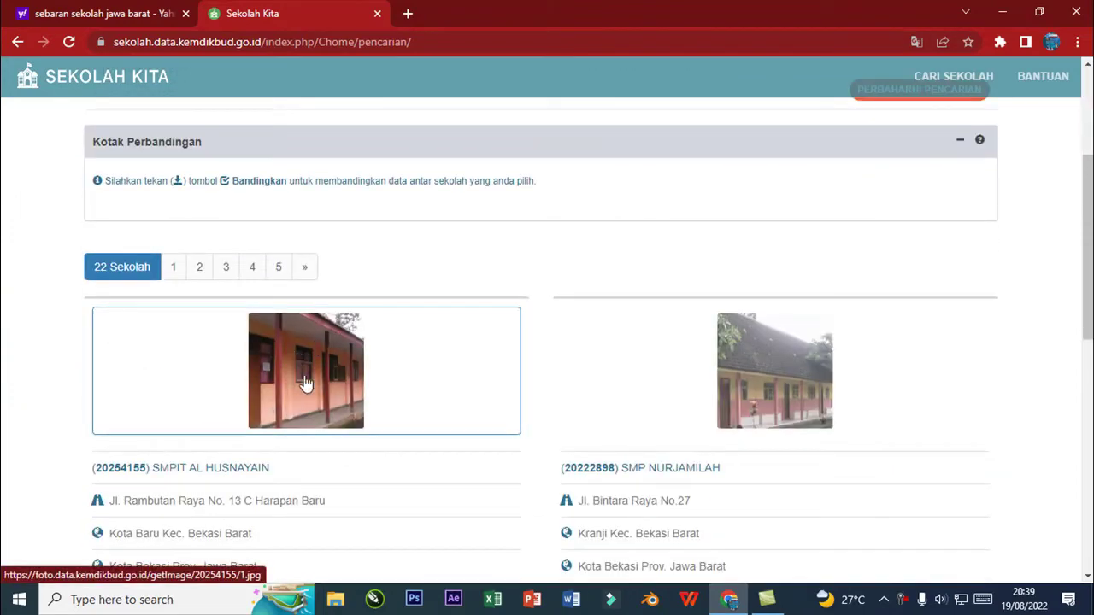
{"action": "scroll", "coordinate": [317, 359], "scroll_direction": "down", "scroll_amount": 6}
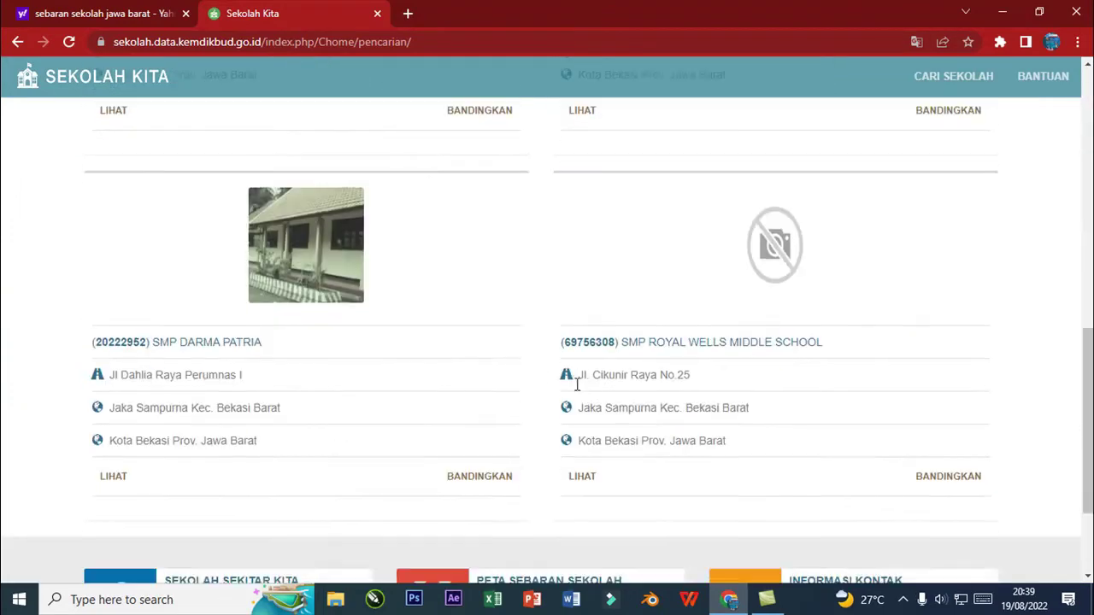
{"action": "scroll", "coordinate": [562, 385], "scroll_direction": "down", "scroll_amount": 2}
{"action": "scroll", "coordinate": [562, 385], "scroll_direction": "up", "scroll_amount": 5}
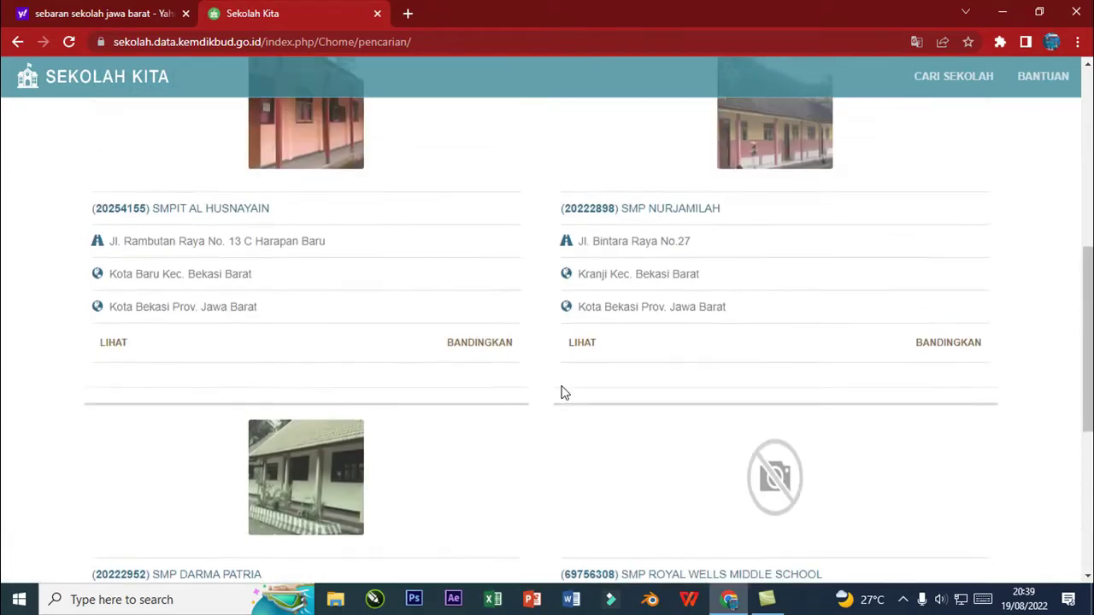
{"action": "scroll", "coordinate": [562, 393], "scroll_direction": "up", "scroll_amount": 2}
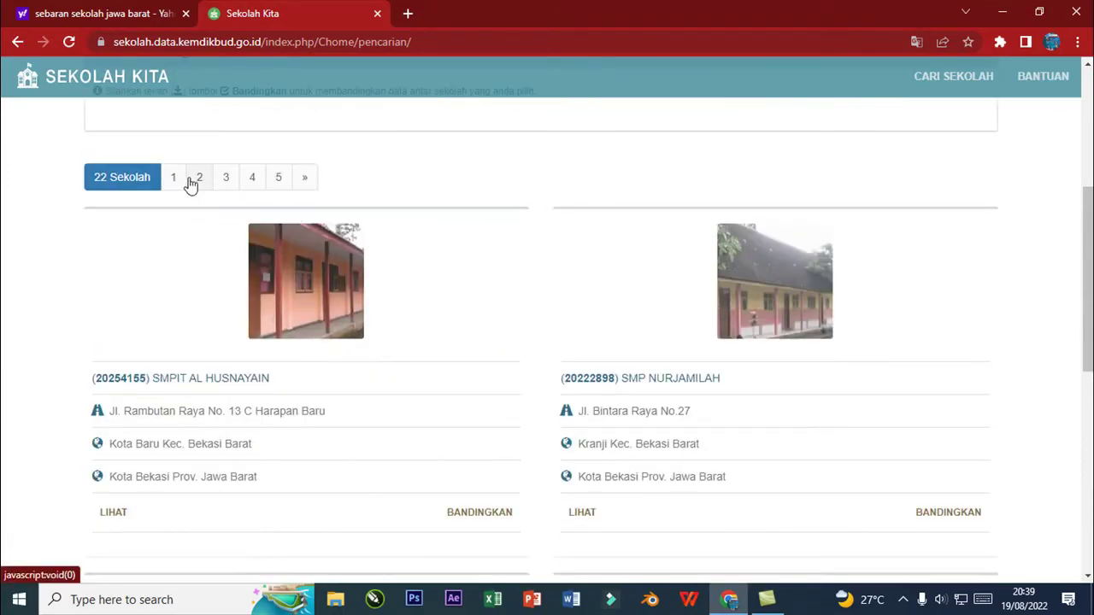
{"action": "left_click", "coordinate": [201, 182]}
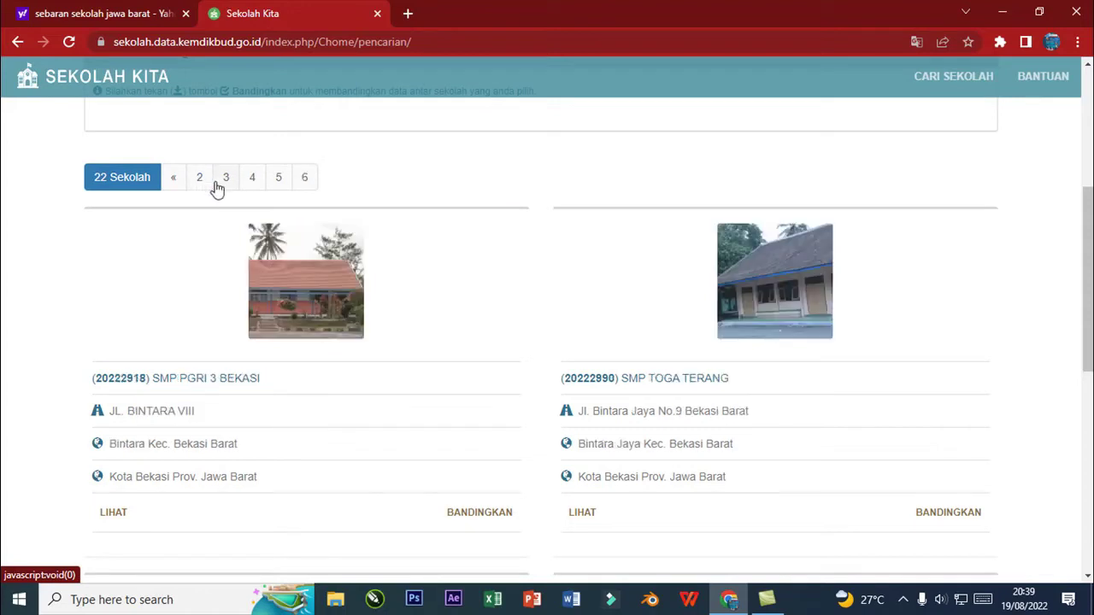
{"action": "scroll", "coordinate": [254, 313], "scroll_direction": "down", "scroll_amount": 2}
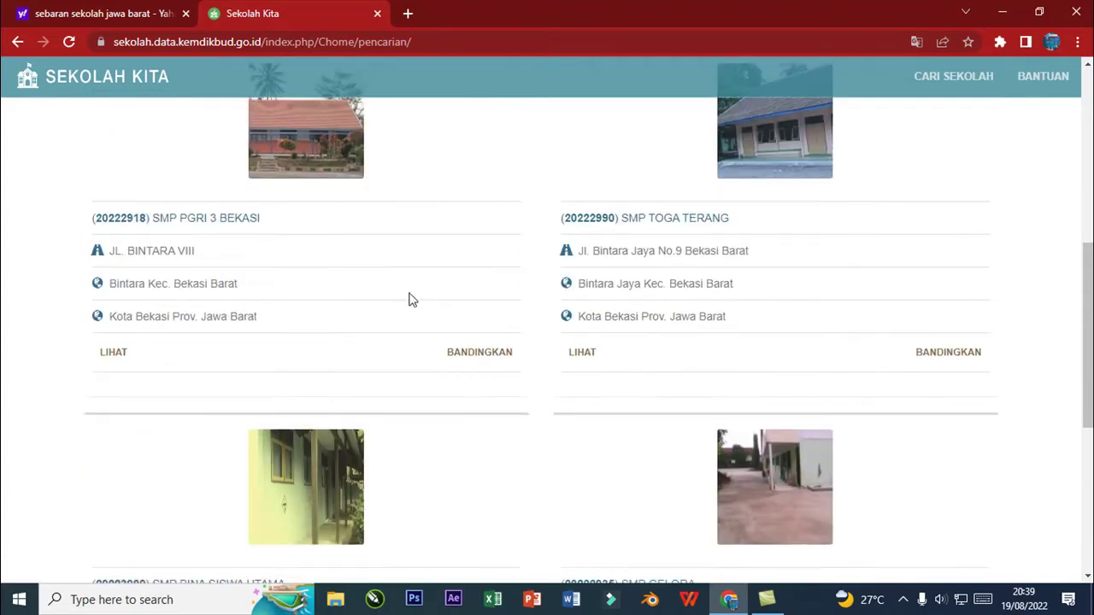